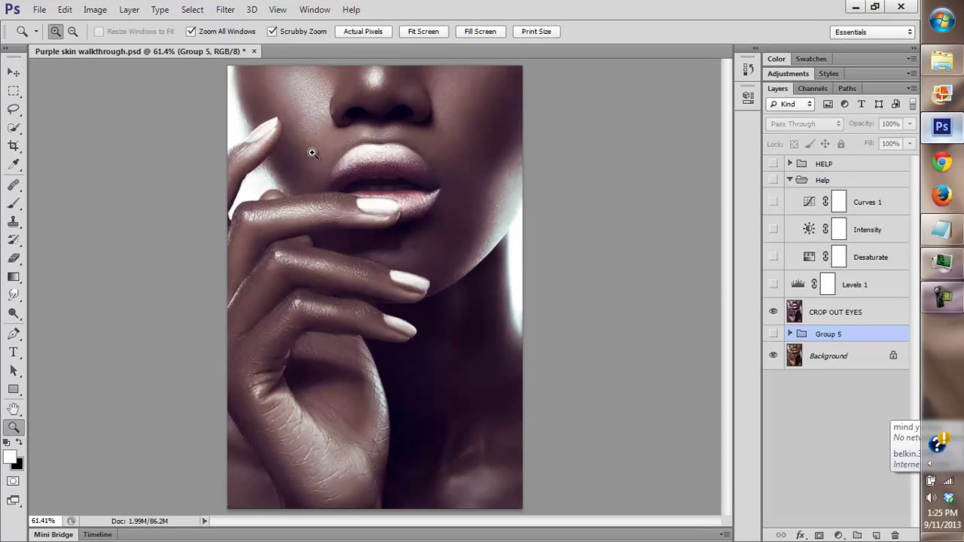
Examine the retouched portrait up close around the nose, lips and hand and as a whole
left_click(369, 172)
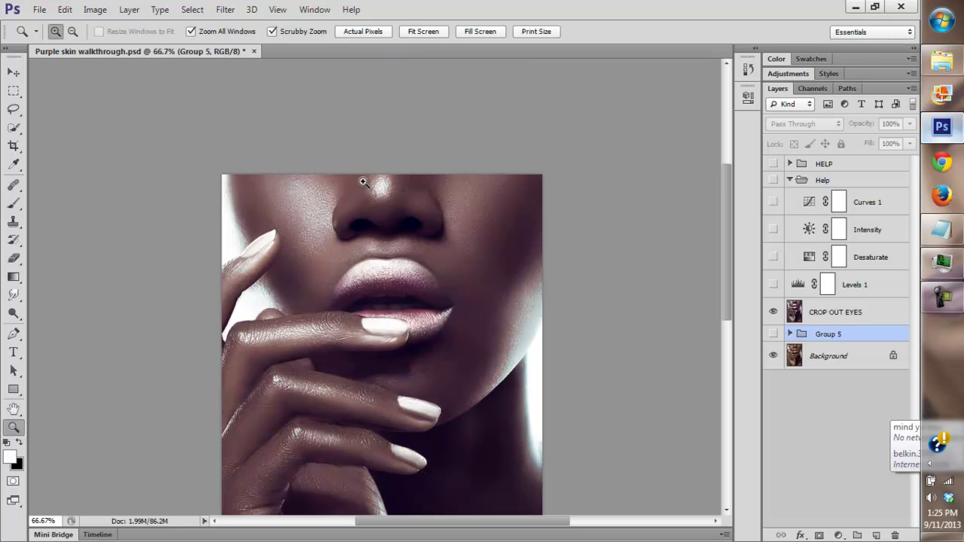
left_click(367, 213)
scroll(521, 165, "down", 3)
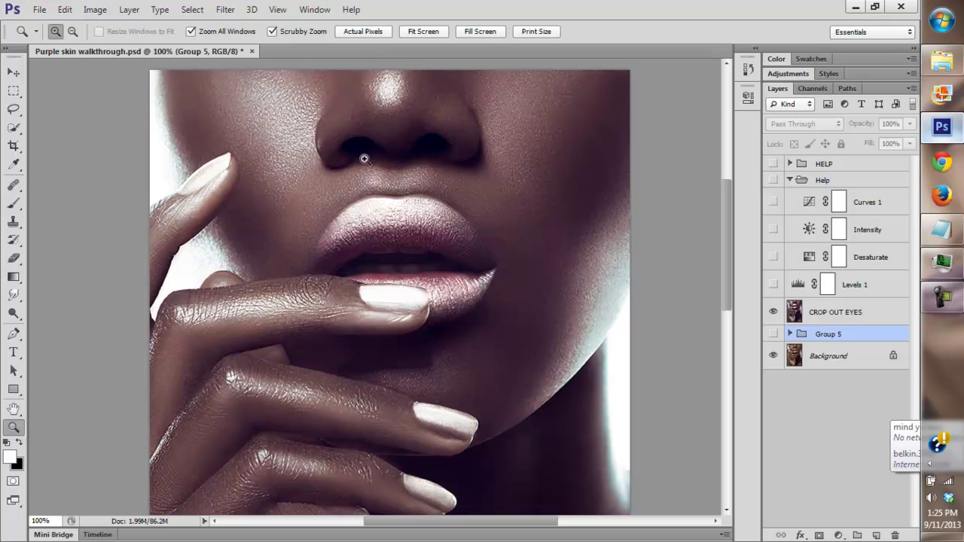
left_click(432, 35)
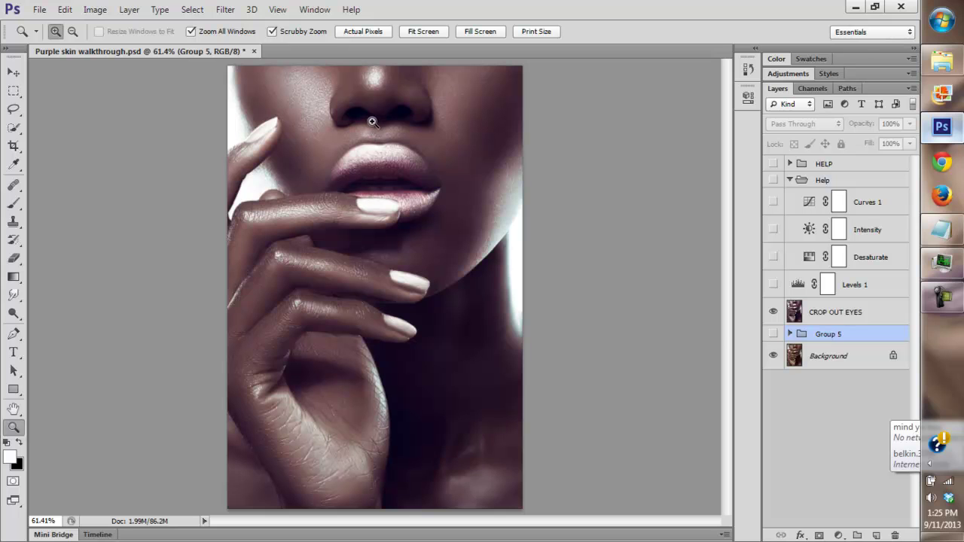
left_click(366, 218)
mouse_move(727, 253)
left_mouse_down()
mouse_move(723, 272)
mouse_move(719, 254)
left_mouse_up()
left_click(363, 236)
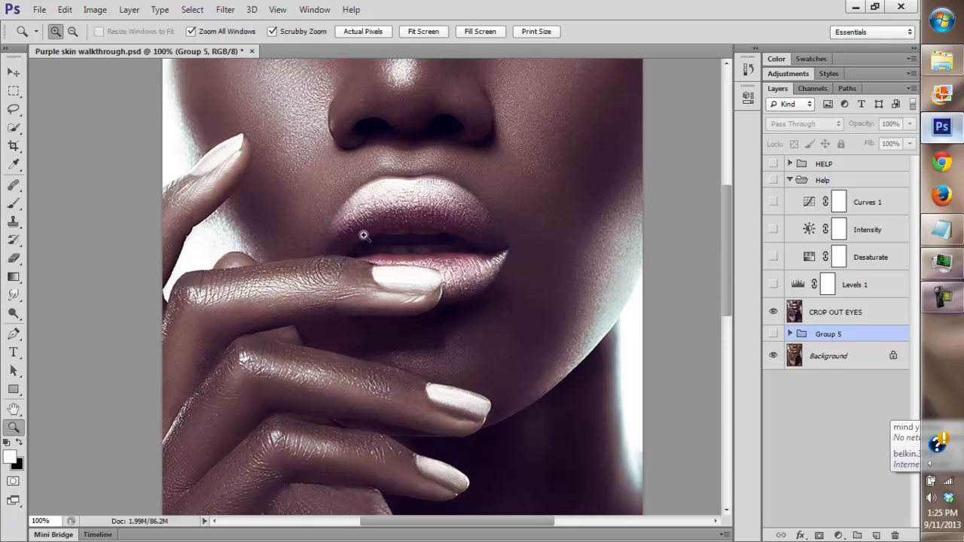
left_click(427, 34)
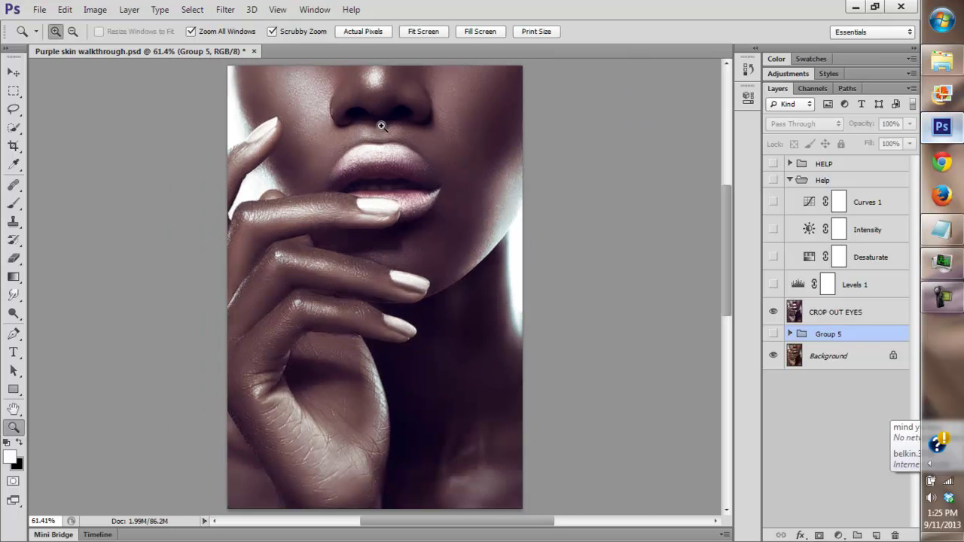
left_click(357, 267)
left_click_drag(722, 281, 721, 266)
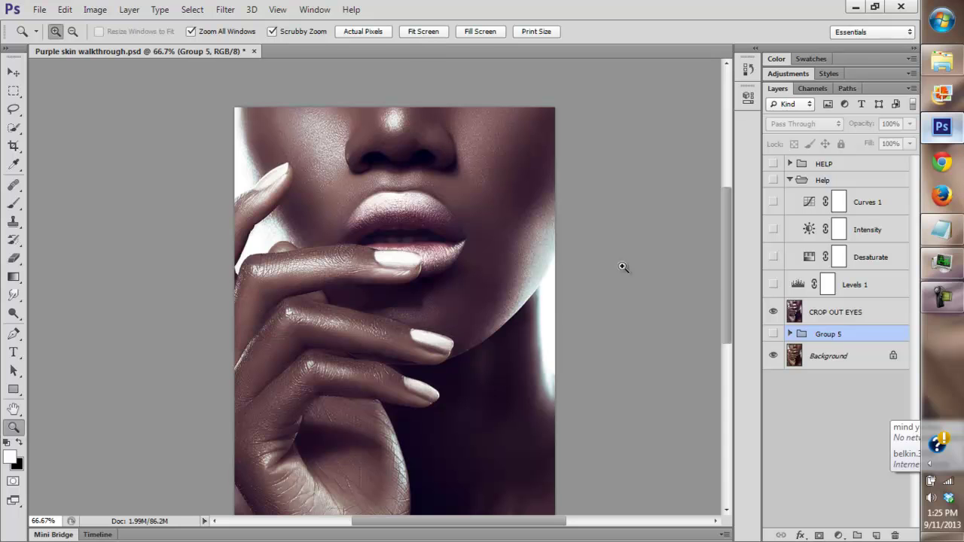
scroll(713, 286, "down", 3)
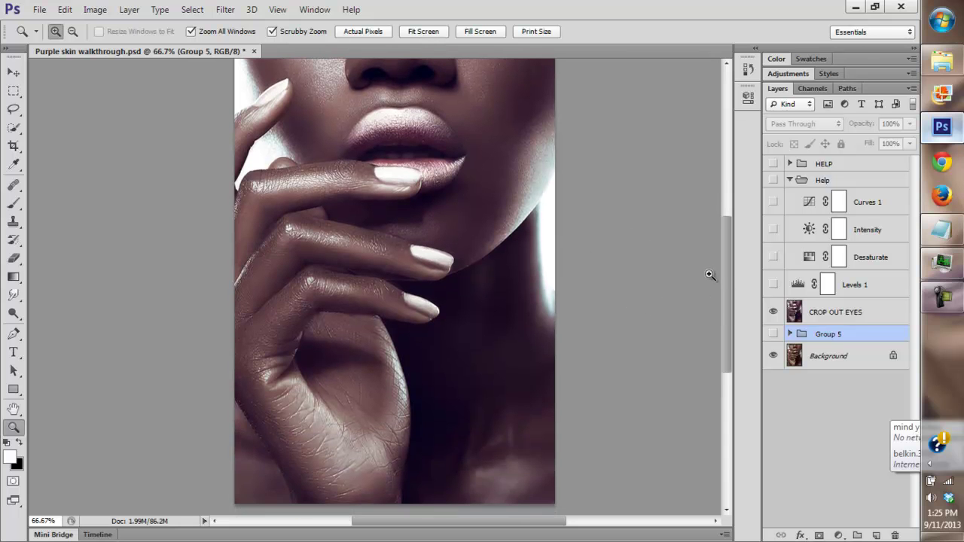
mouse_move(729, 271)
left_mouse_down()
mouse_move(731, 243)
mouse_move(728, 253)
left_mouse_up()
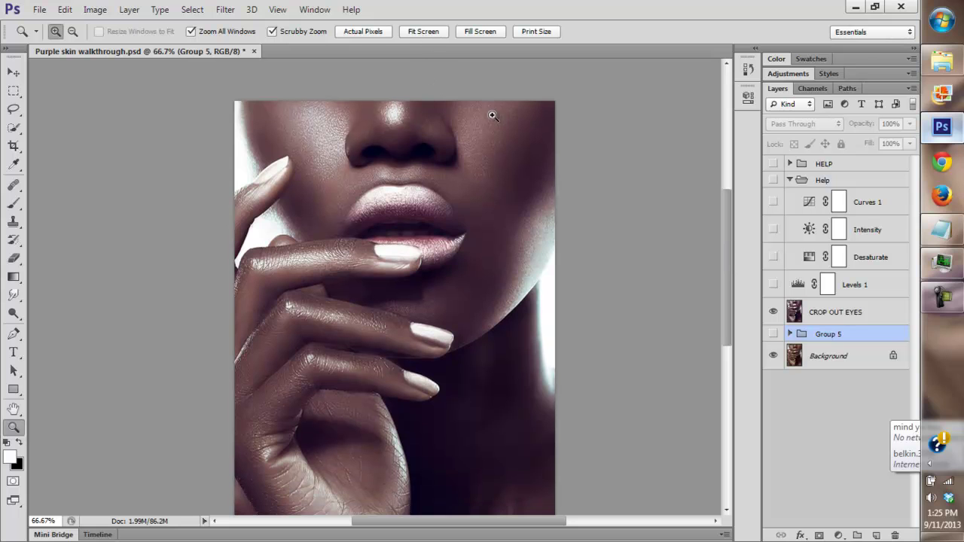
Hide the CROP OUT EYES layer and examine the original photo's skin, lips and fingers up to 200%
left_click(773, 312)
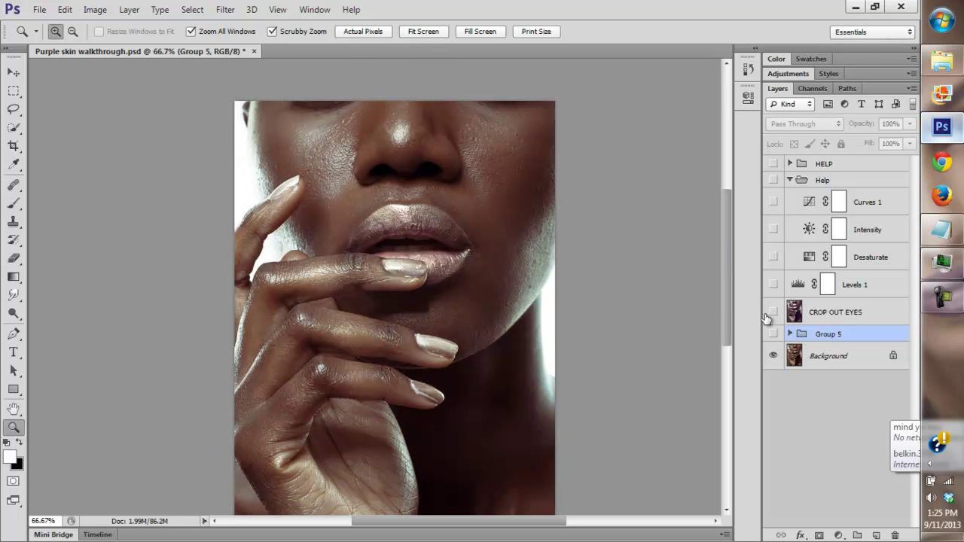
left_click(367, 283)
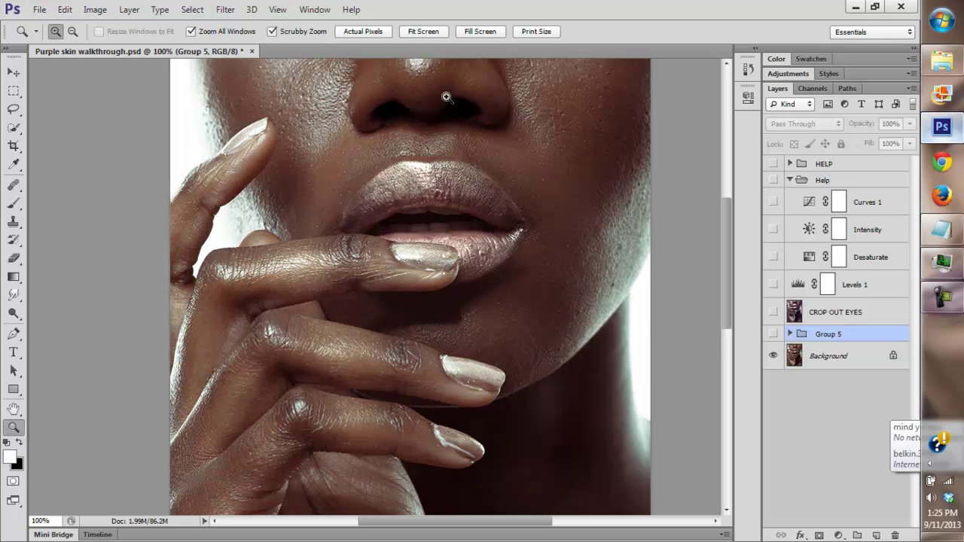
left_click(423, 32)
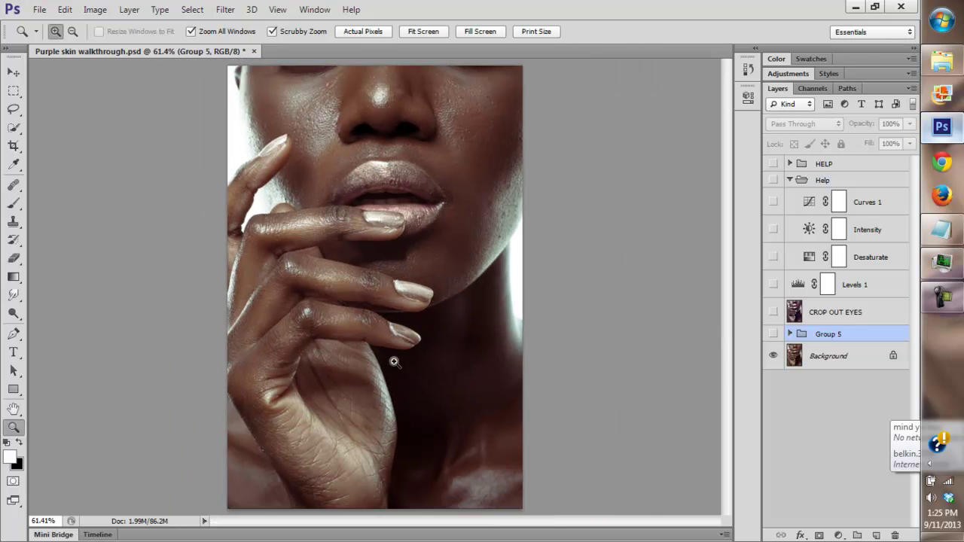
left_click(336, 281)
left_click(344, 286)
scroll(617, 236, "up", 3)
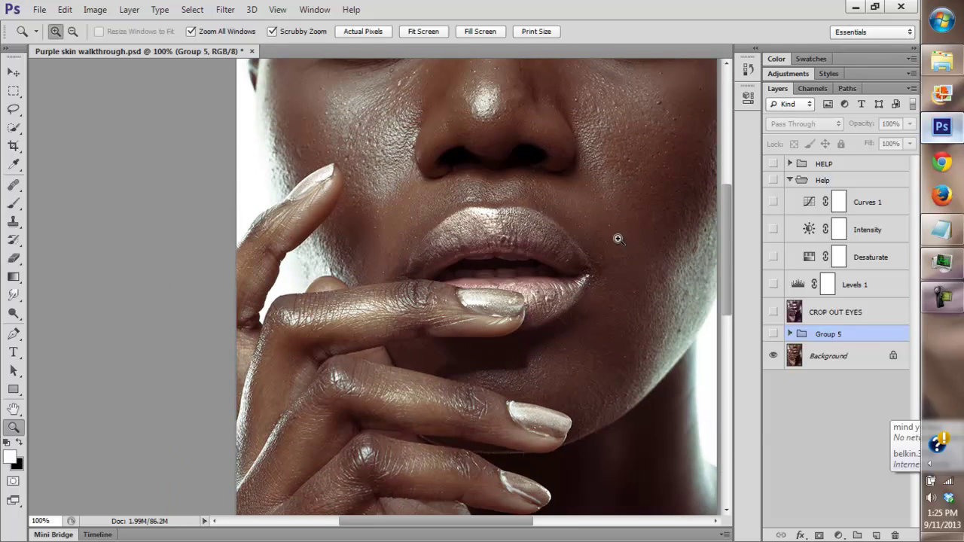
left_click(531, 189)
left_click(422, 32)
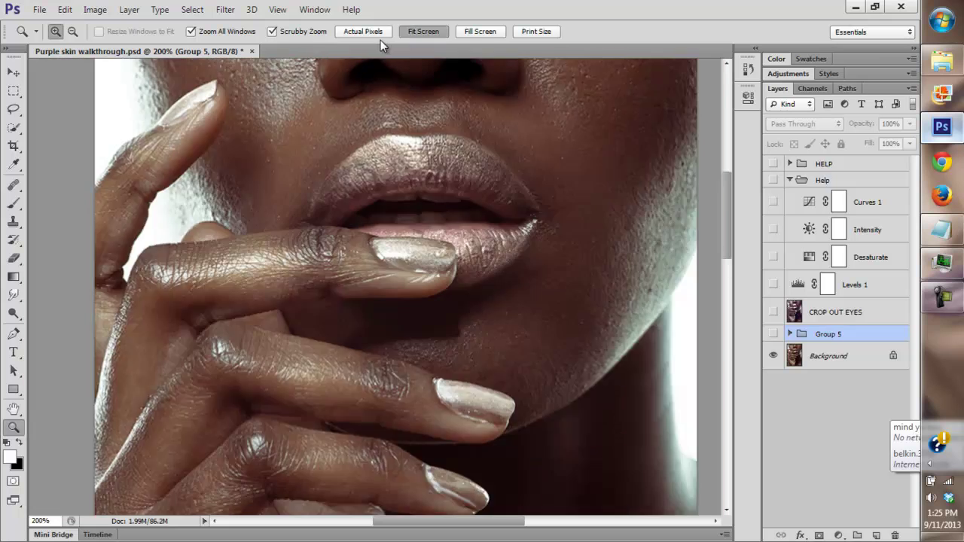
left_click(364, 32)
scroll(729, 267, "up", 3)
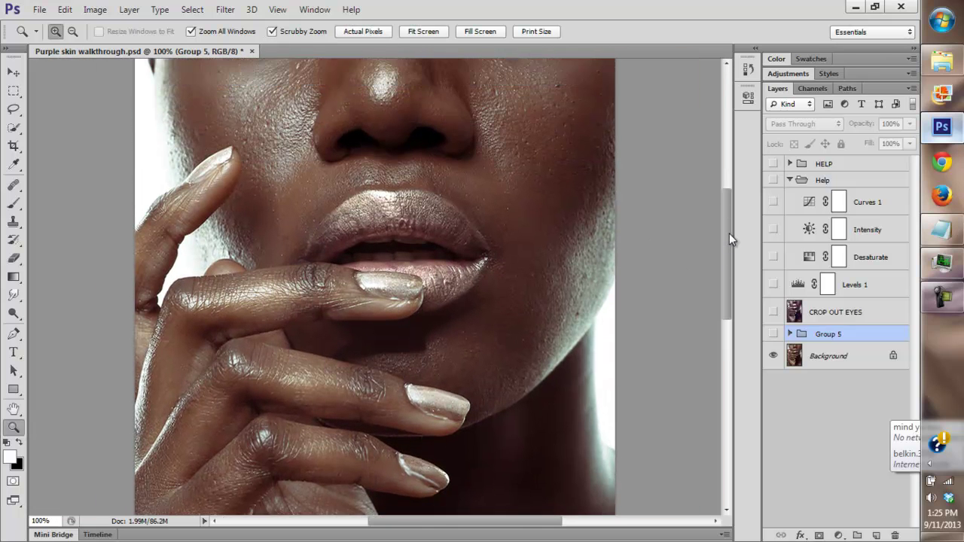
scroll(729, 263, "down", 10)
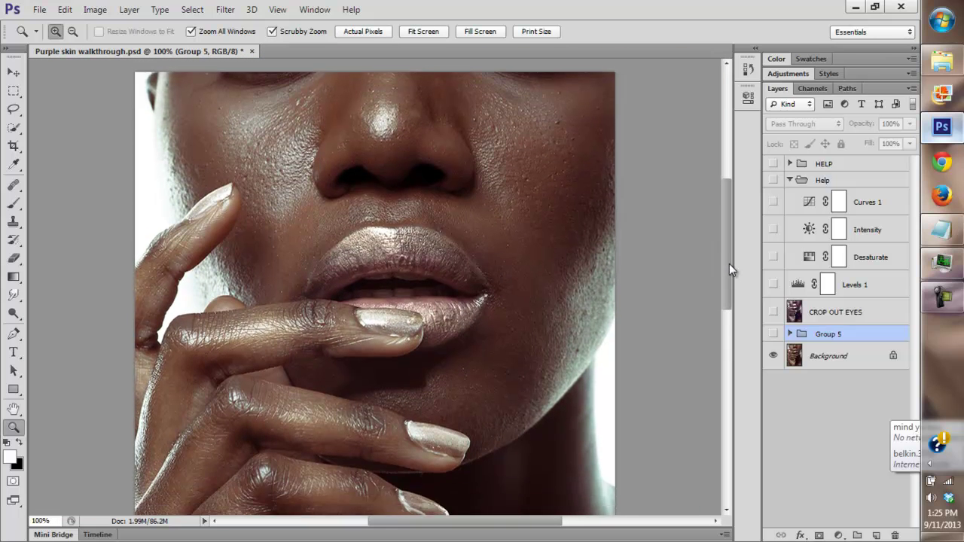
scroll(713, 356, "up", 5)
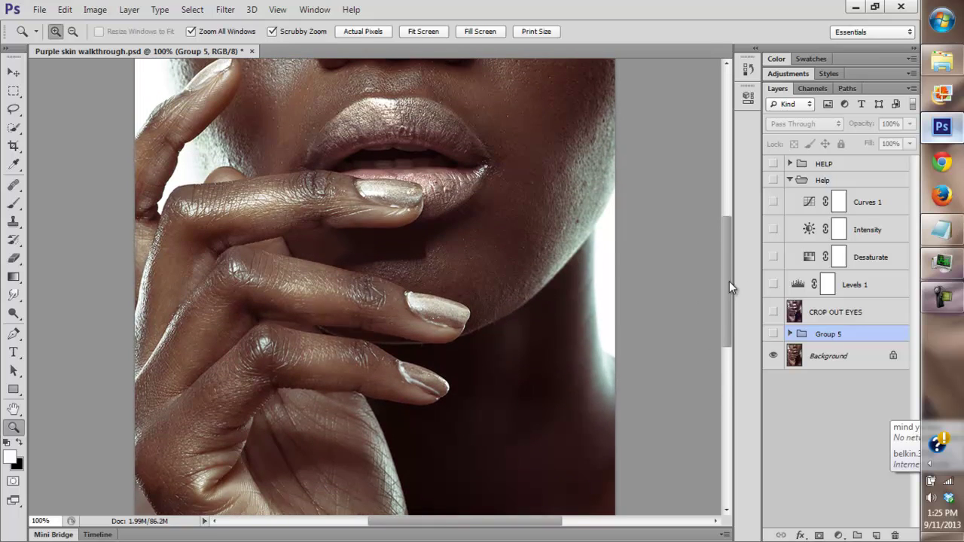
scroll(729, 281, "up", 5)
scroll(722, 237, "up", 1)
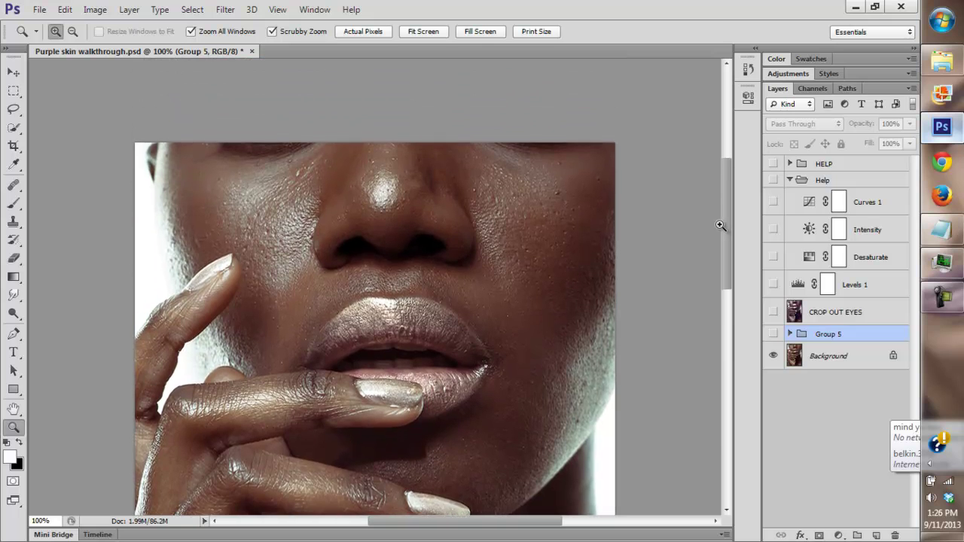
scroll(716, 249, "down", 4)
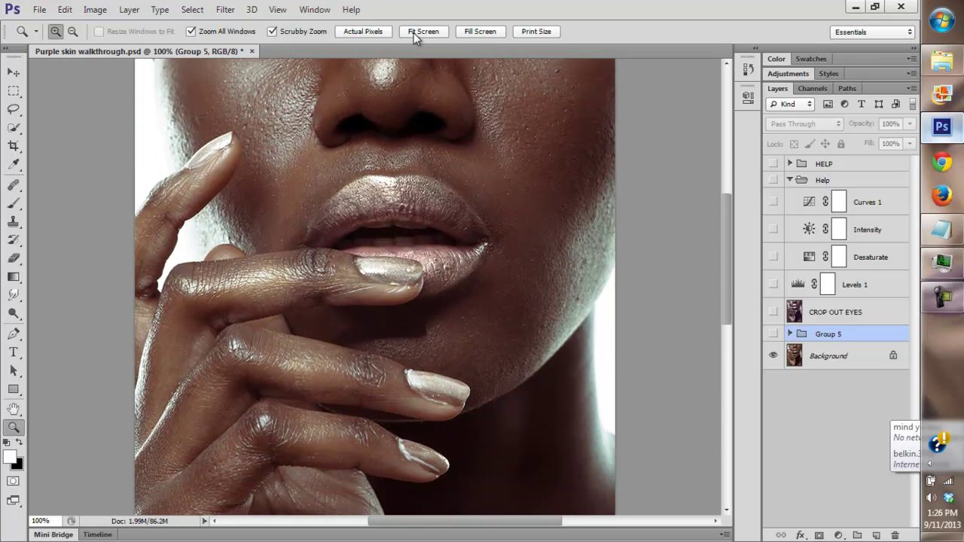
left_click(414, 33)
Compare the retouched portrait with the original by repeatedly toggling the CROP OUT EYES layer, leaving it visible
left_click(773, 312)
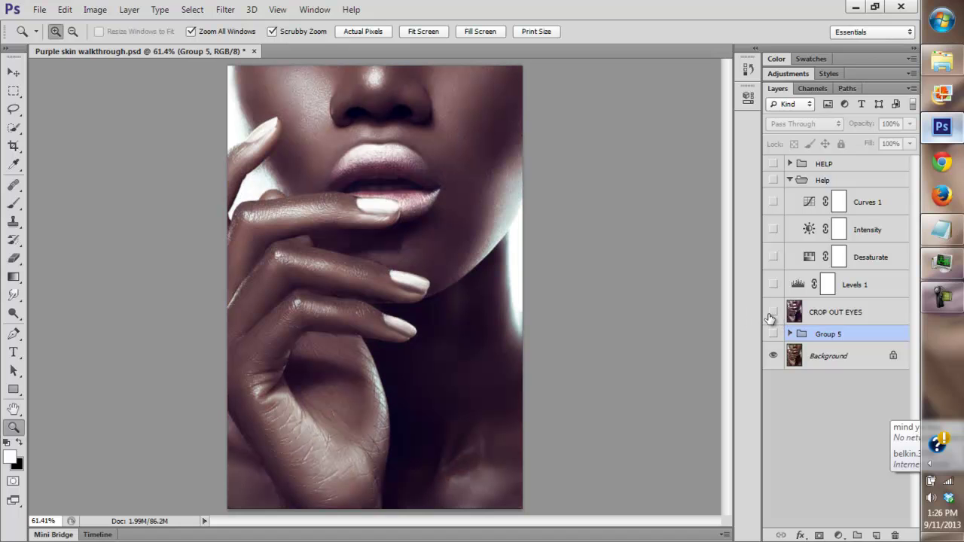
left_click(771, 313)
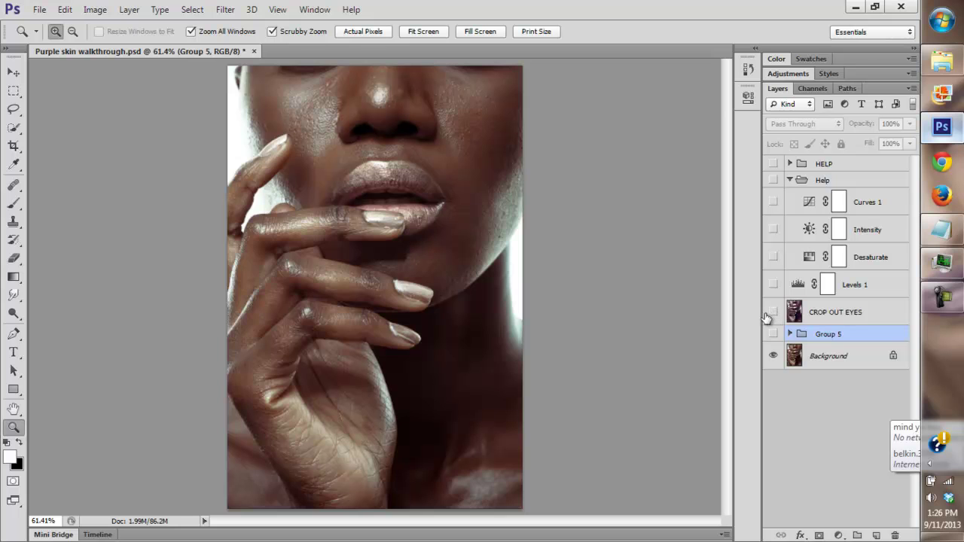
left_click(771, 313)
left_click(772, 312)
left_click(772, 312)
left_click(773, 313)
left_click(771, 313)
left_click(772, 312)
left_click(772, 313)
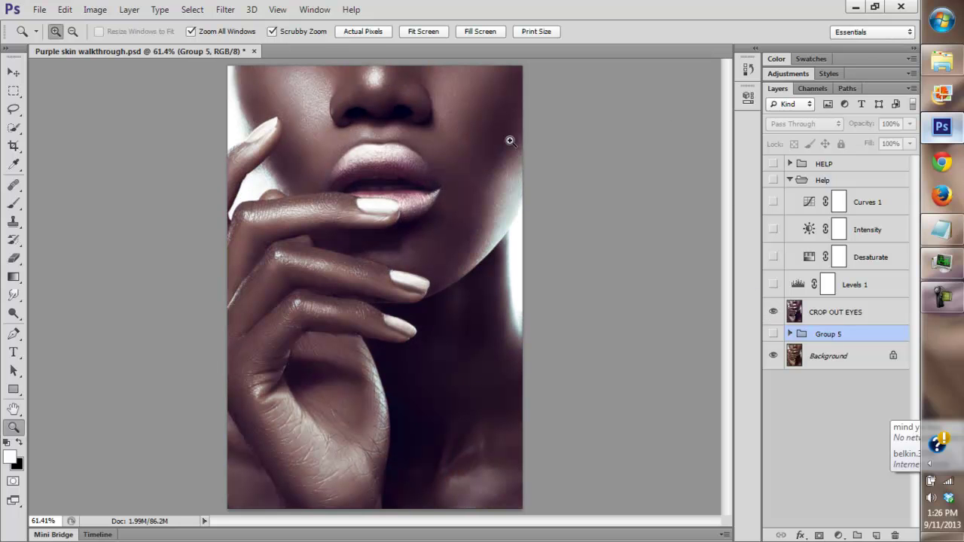
left_click(772, 311)
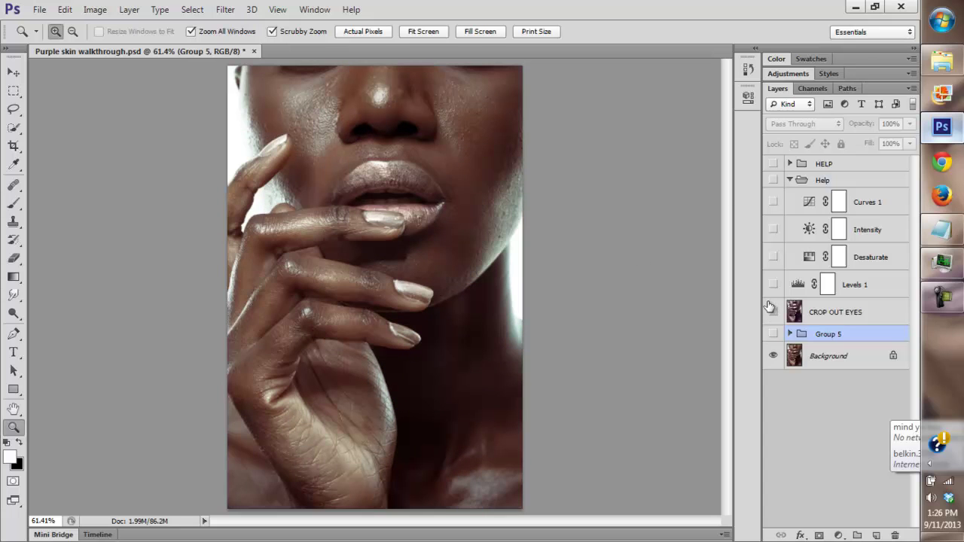
left_click(773, 312)
left_click(773, 312)
left_click(773, 312)
left_click(773, 315)
left_click(773, 315)
left_click(772, 315)
left_click(772, 315)
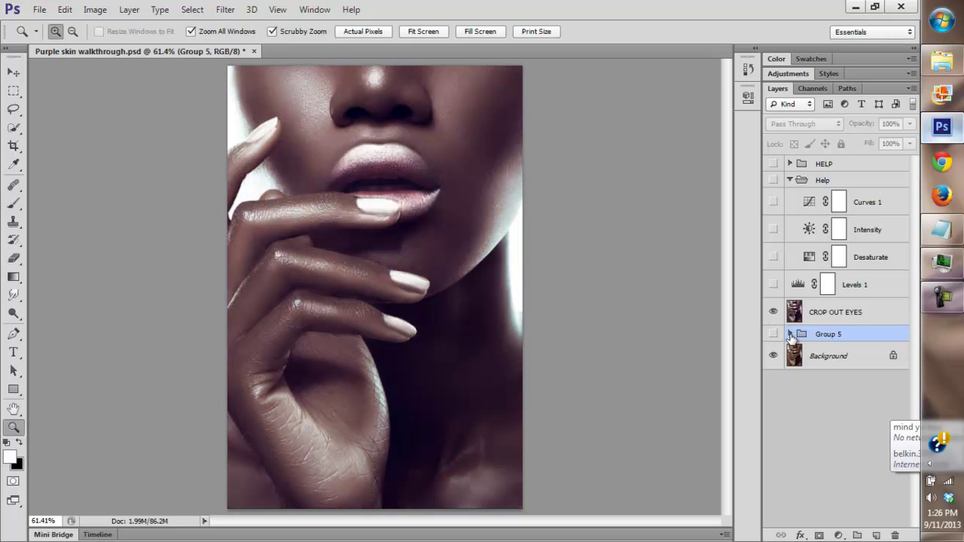
Expand Group 5 and turn off the retouching layers above Layer 1, keeping Layer 1 and the Background switched on
left_click(789, 334)
left_click_drag(914, 275, 905, 399)
scroll(904, 399, "down", 5)
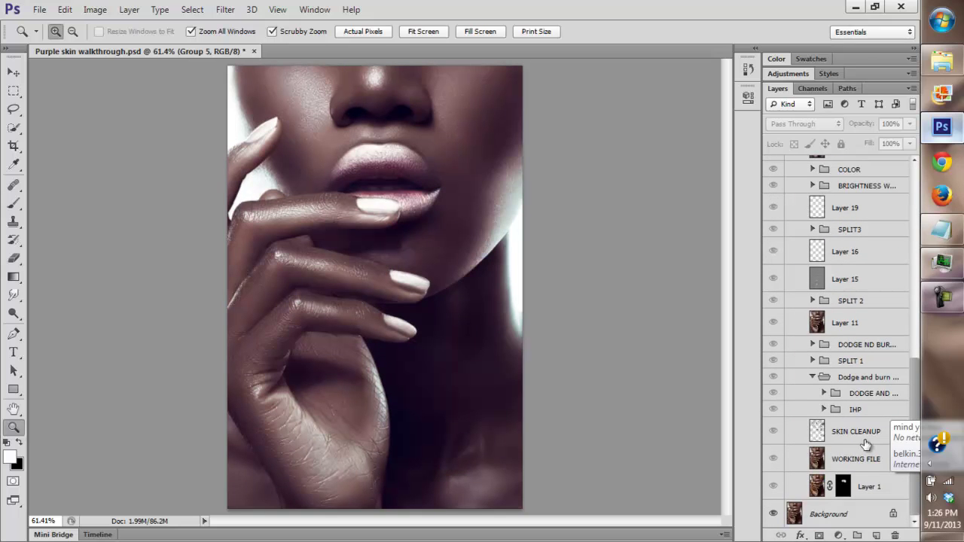
key("alt")
left_click(772, 513, "alt")
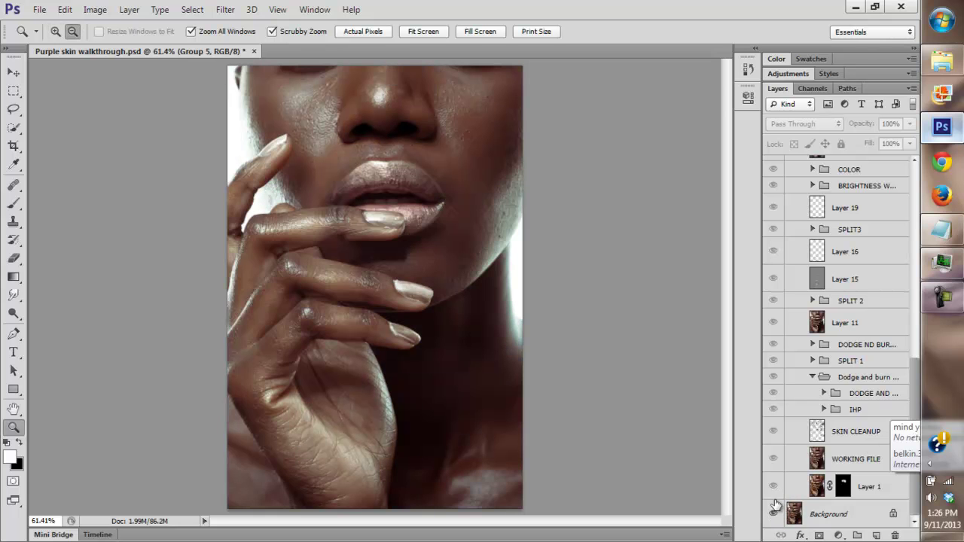
left_click(771, 513, "alt")
left_click(774, 486, "alt")
left_click(774, 514)
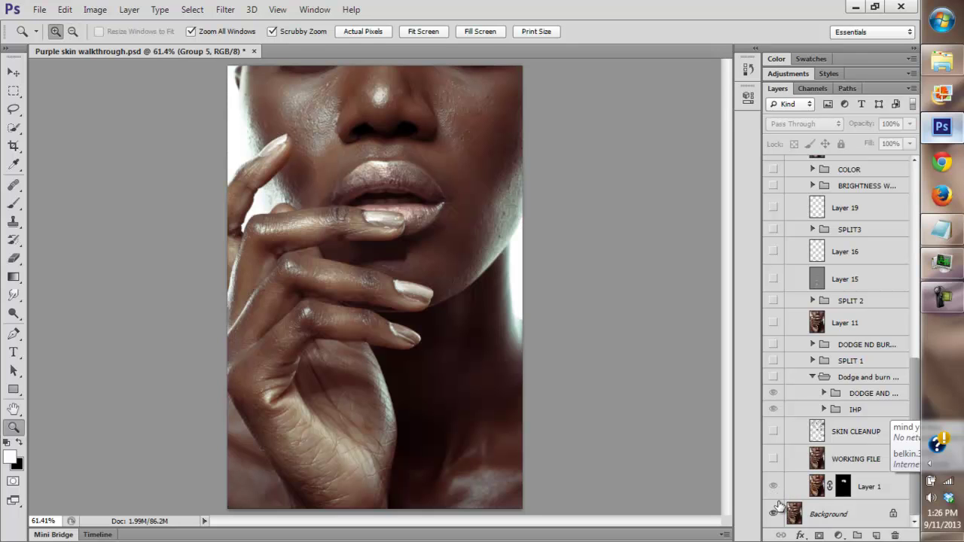
Show the WORKING FILE layer instead of Layer 1 and compare the lip coloring with it off and on at 100%
left_click(773, 486)
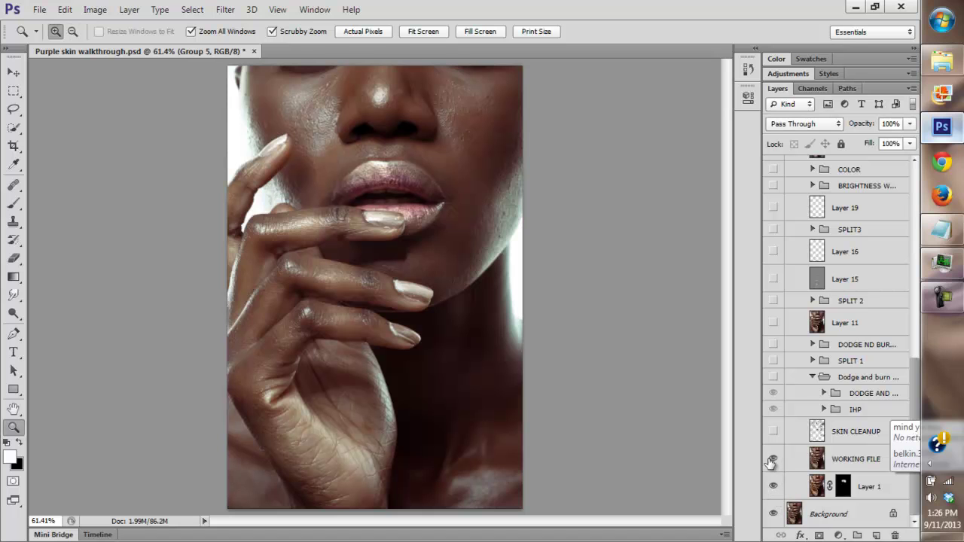
left_click(773, 458)
left_click(773, 460)
left_click(394, 198)
left_click(392, 202)
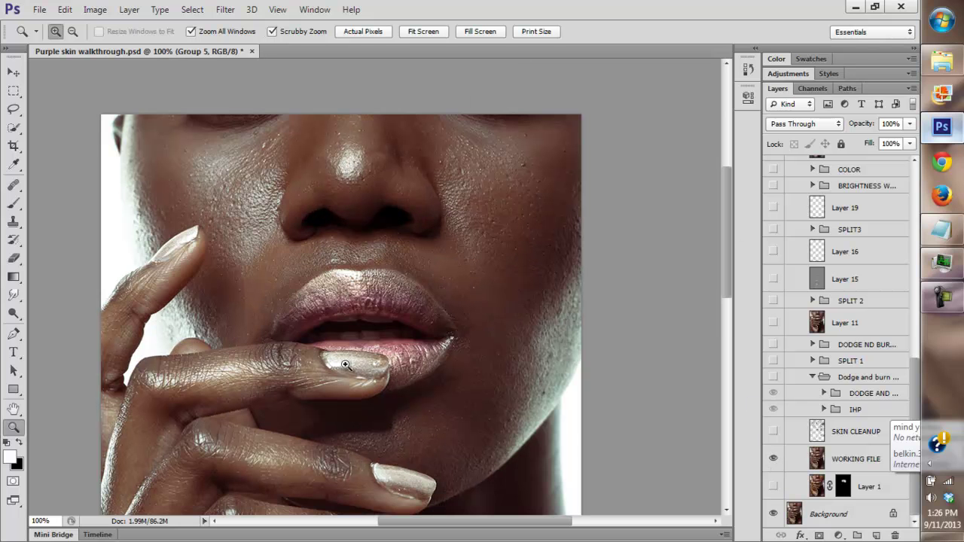
left_click(773, 458)
left_click(773, 459)
left_click(422, 31)
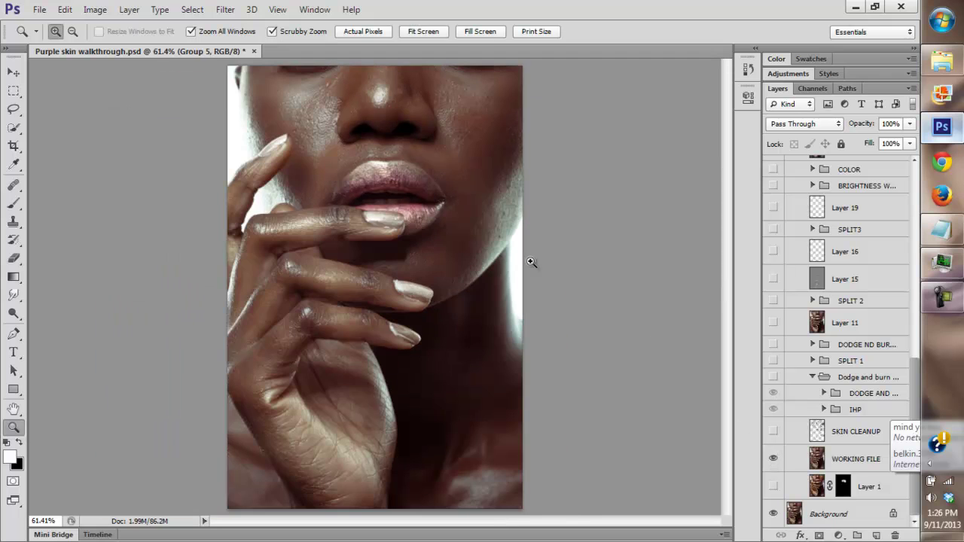
Turn on the SKIN CLEANUP layer and compare the skin with it off and on
left_click(774, 430)
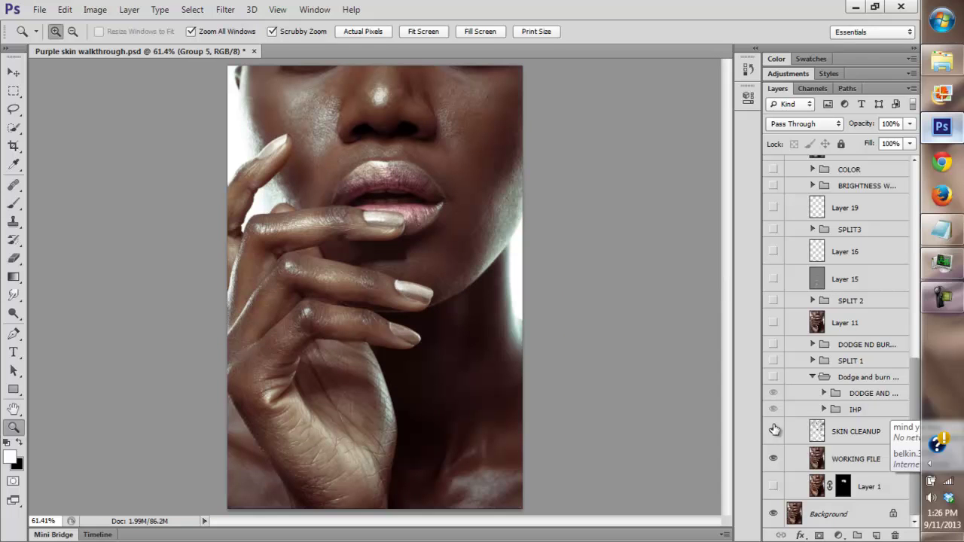
left_click(773, 431)
left_click(773, 431)
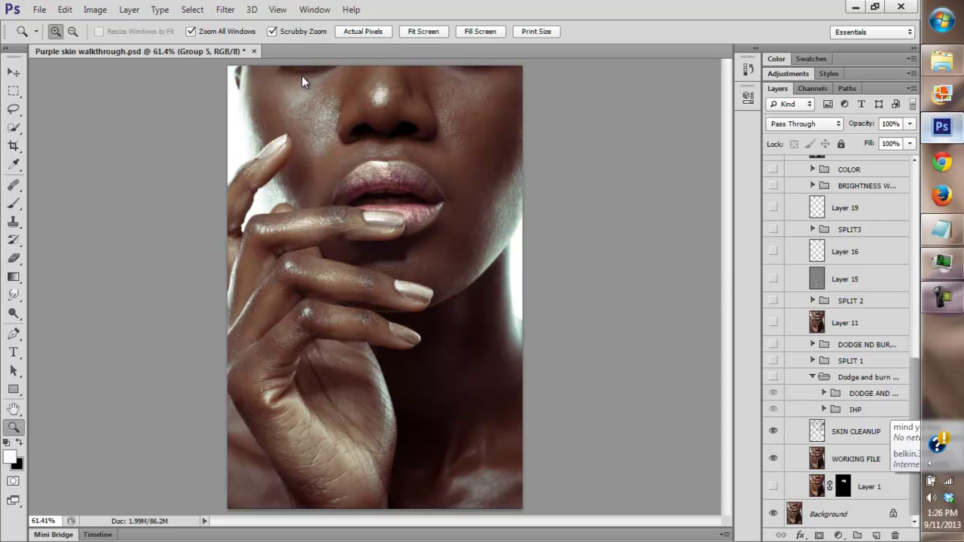
Inspect the cleaned-up skin around the nose, cheeks and lips at 100% and 200%
left_click(377, 34)
left_click_drag(728, 309, 728, 266)
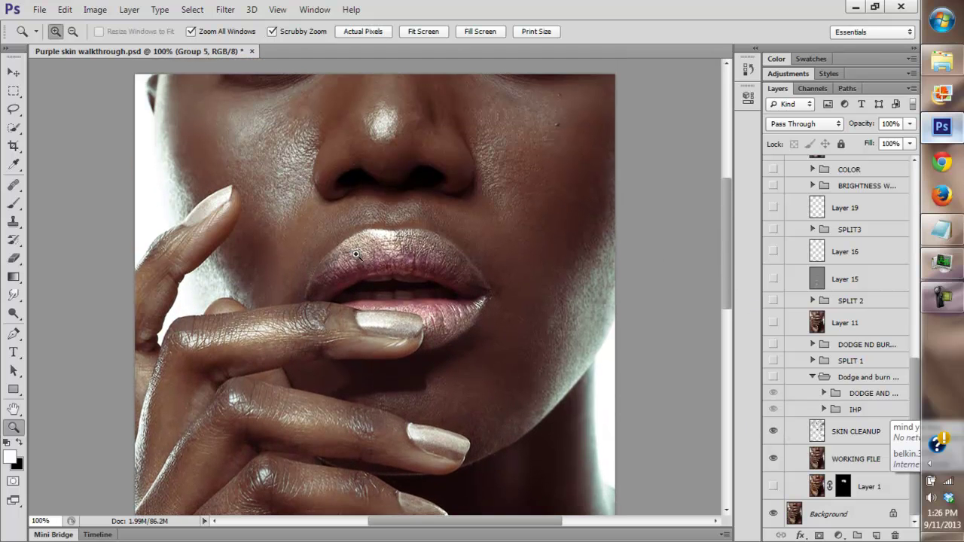
left_click(382, 240)
left_click(373, 32)
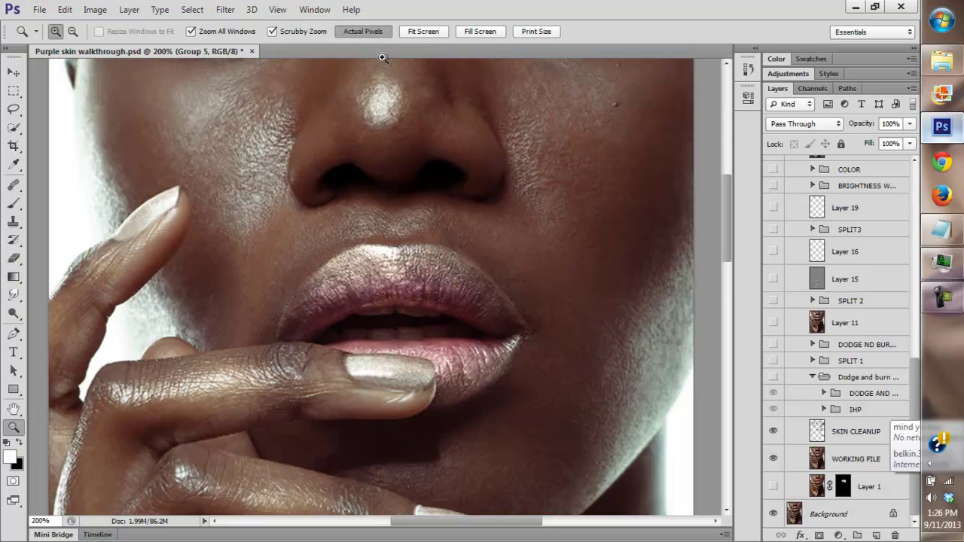
left_click(465, 209)
scroll(729, 204, "up", 5)
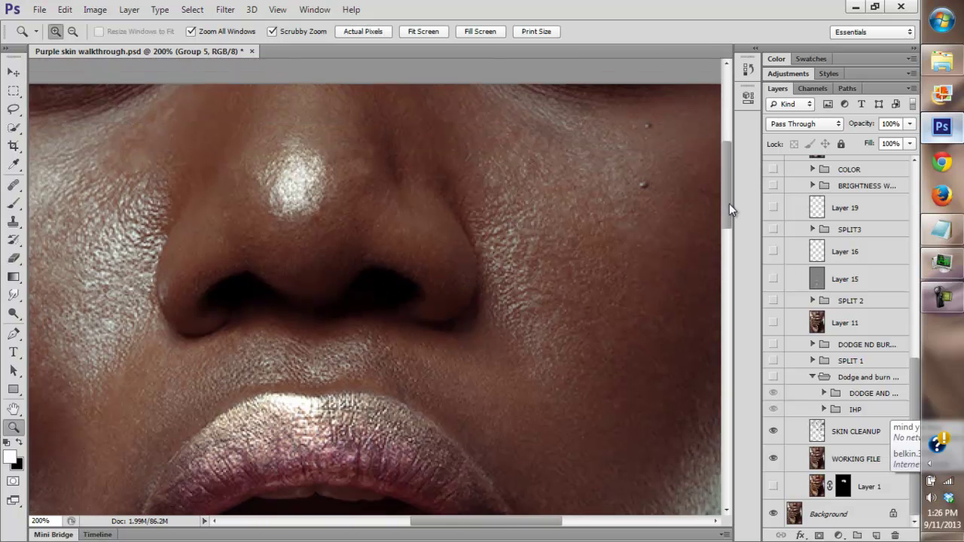
left_click(412, 31)
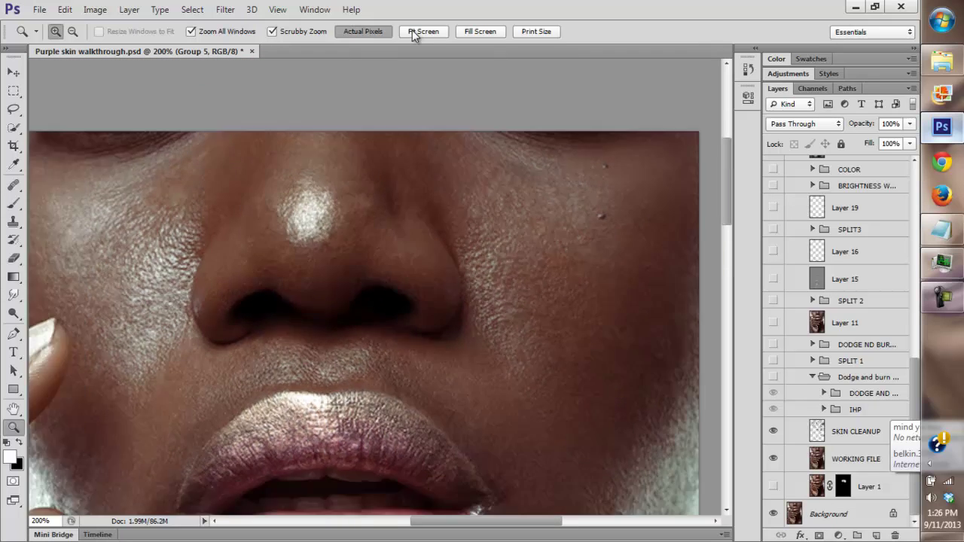
Compare the lips, cheek and jaw with the SKIN CLEANUP layer off and on at 100% and 200%
left_click(370, 215)
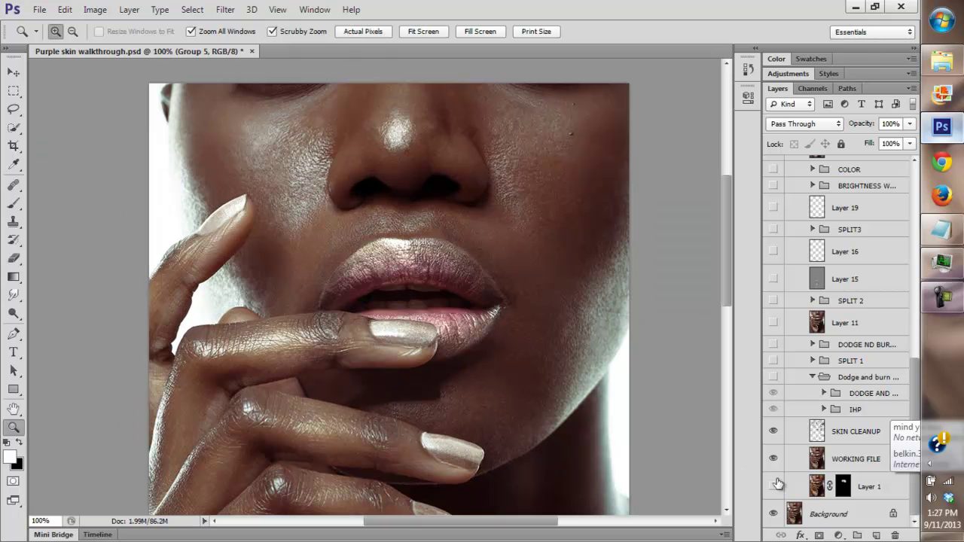
left_click(773, 431)
left_click(520, 264)
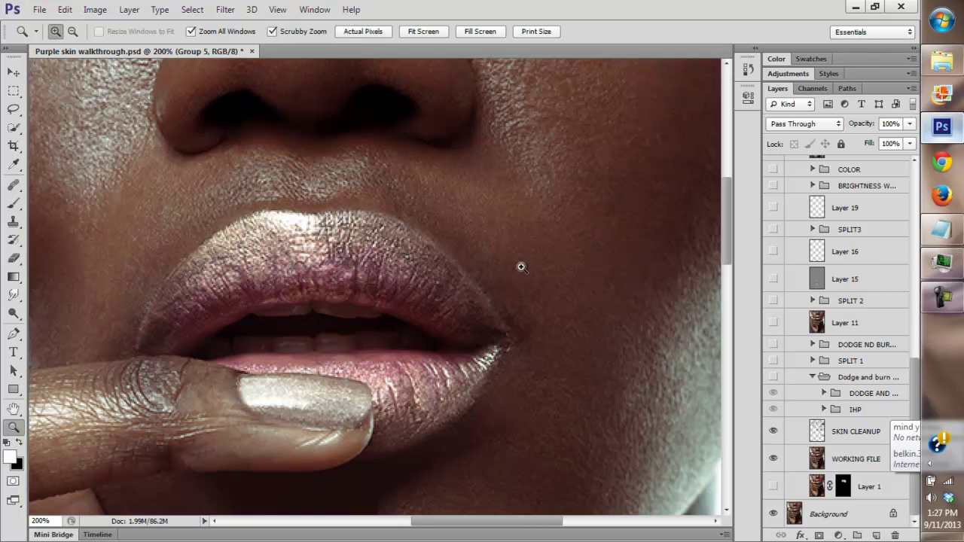
left_click_drag(545, 520, 589, 519)
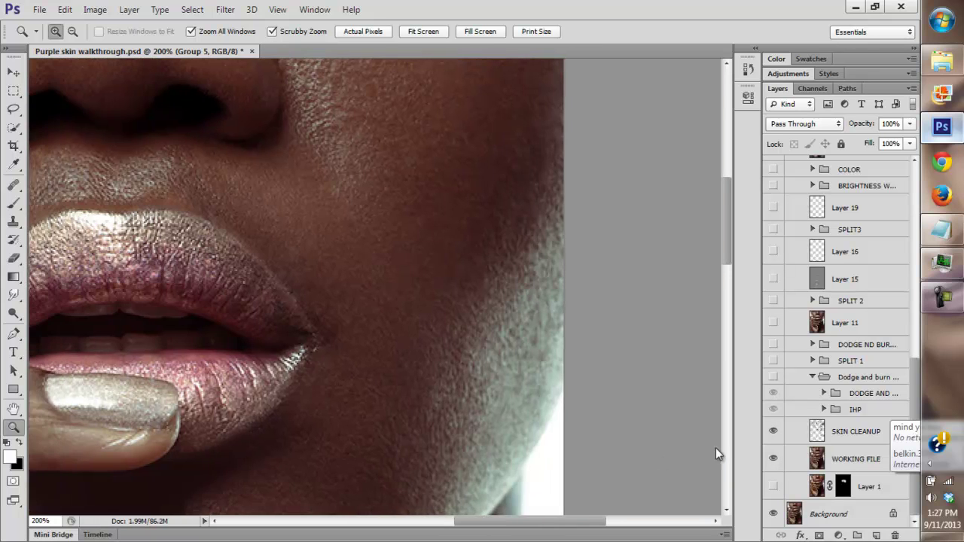
left_click(772, 431)
left_click(772, 431)
left_click(369, 34)
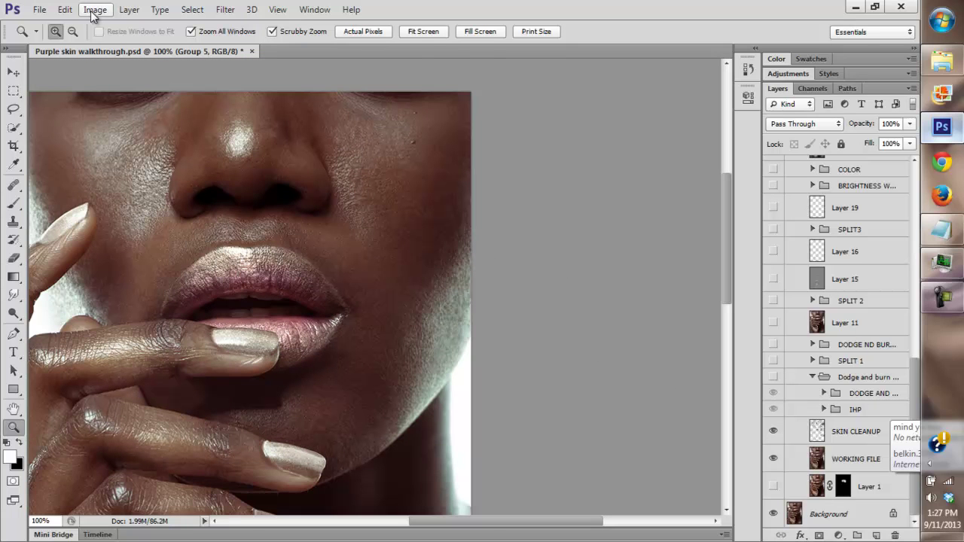
Examine the cleaned-up skin on the whole image, then the fingers at 300% and the nose and cheek at 100% and 200%
left_click(412, 33)
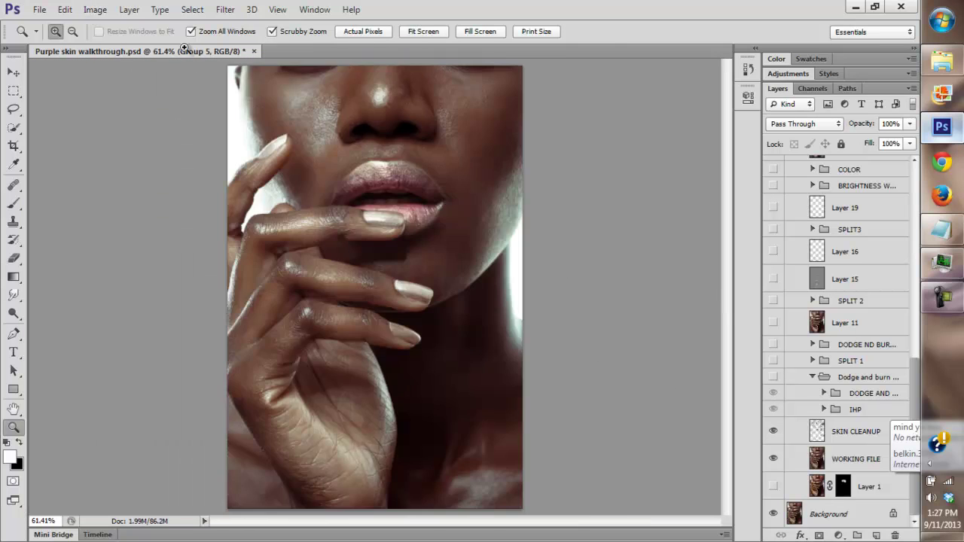
left_click(342, 271)
left_click(344, 271)
left_click(345, 271)
left_click(346, 271)
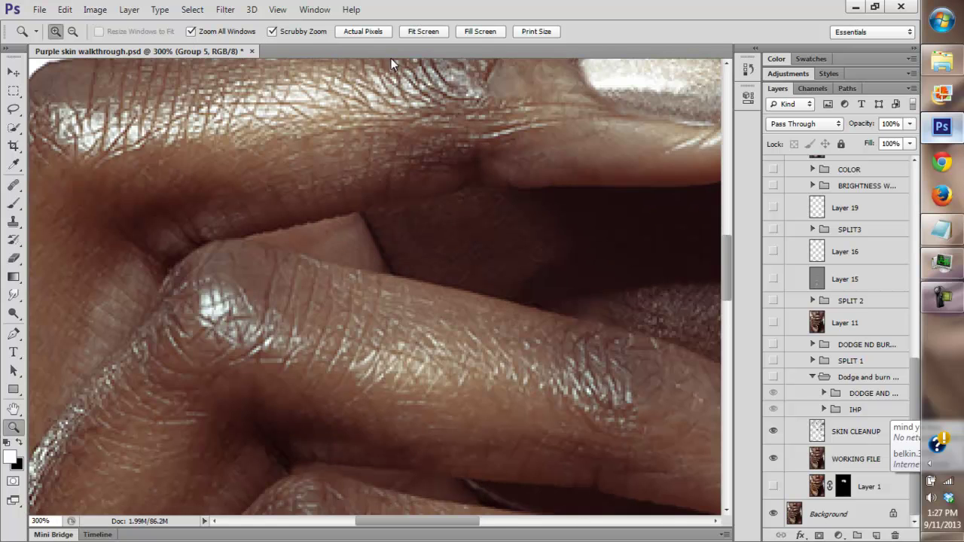
left_click(423, 33)
left_click(384, 197)
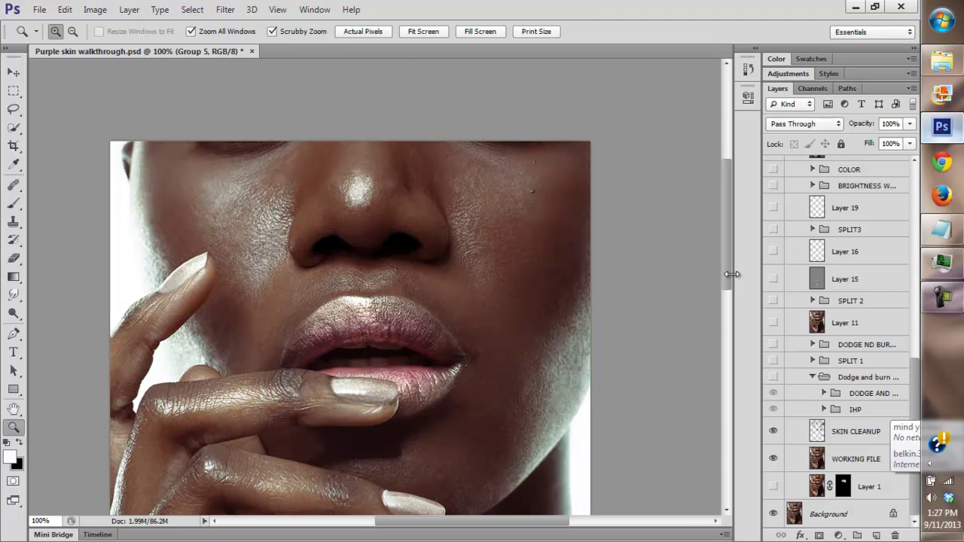
left_click(253, 219)
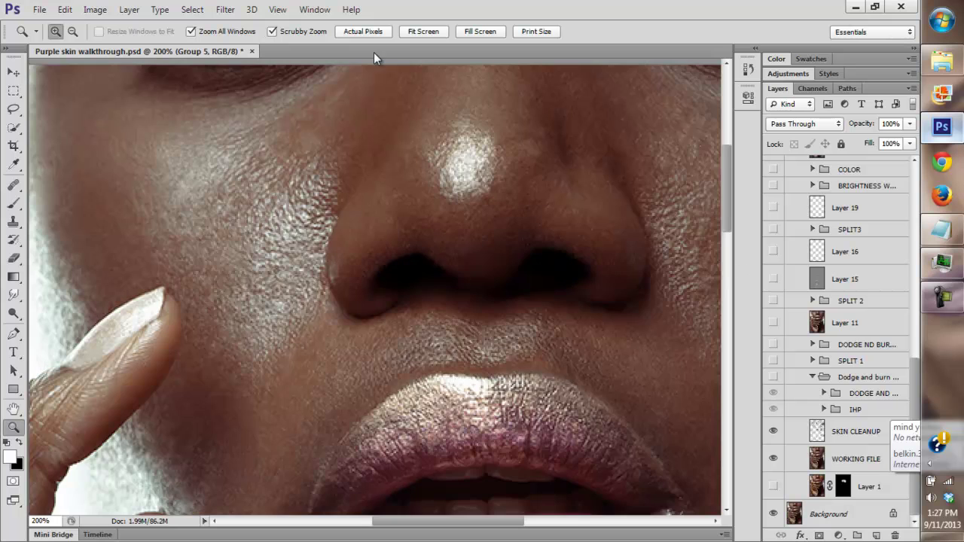
left_click(364, 32)
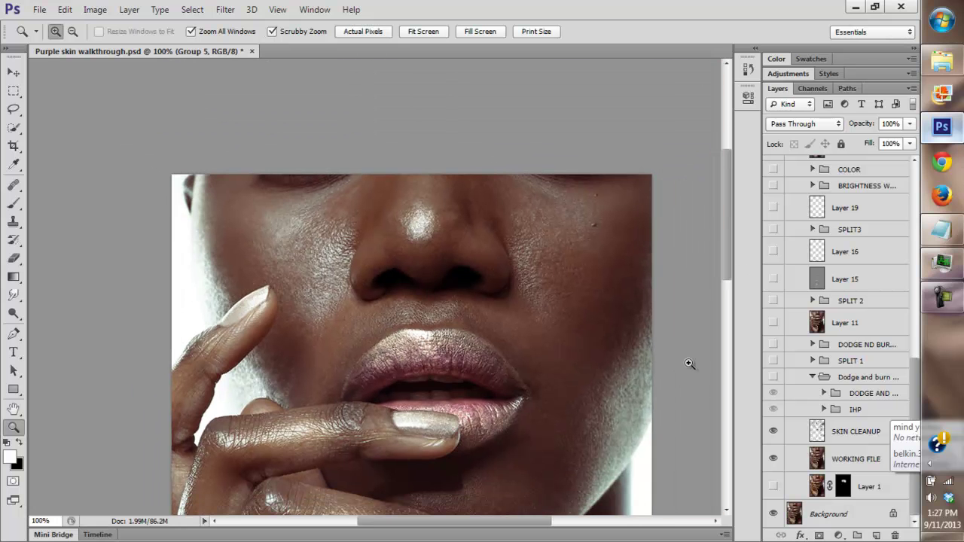
Compare the face at 100% with the SKIN CLEANUP layer off and on
left_click(772, 432)
left_click(772, 432)
left_click(773, 432)
left_click(772, 431)
Compare the skin around the nose and both cheeks at 200% with the SKIN CLEANUP layer off and on
left_click(535, 284)
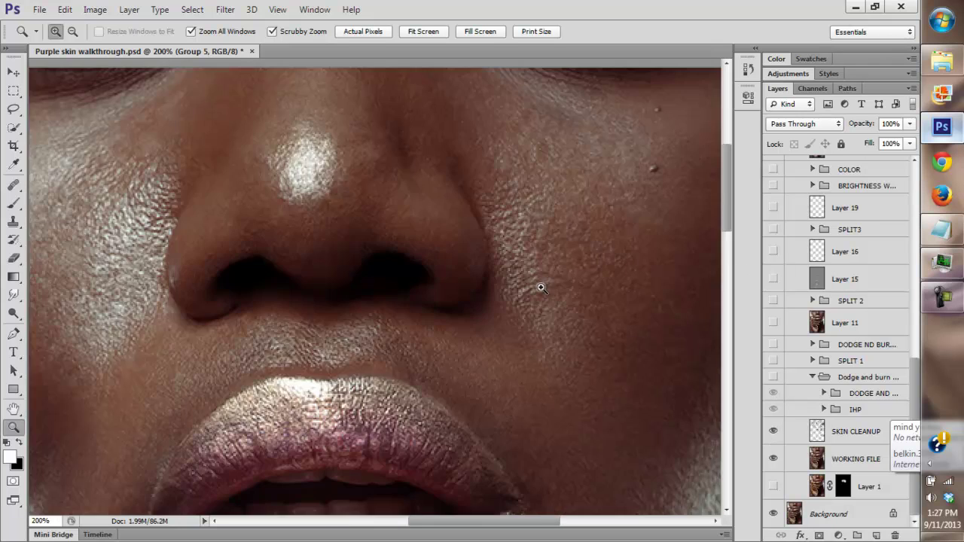
left_click(770, 431)
left_click(771, 431)
left_click(770, 432)
left_click_drag(437, 519, 392, 520)
left_click(772, 432)
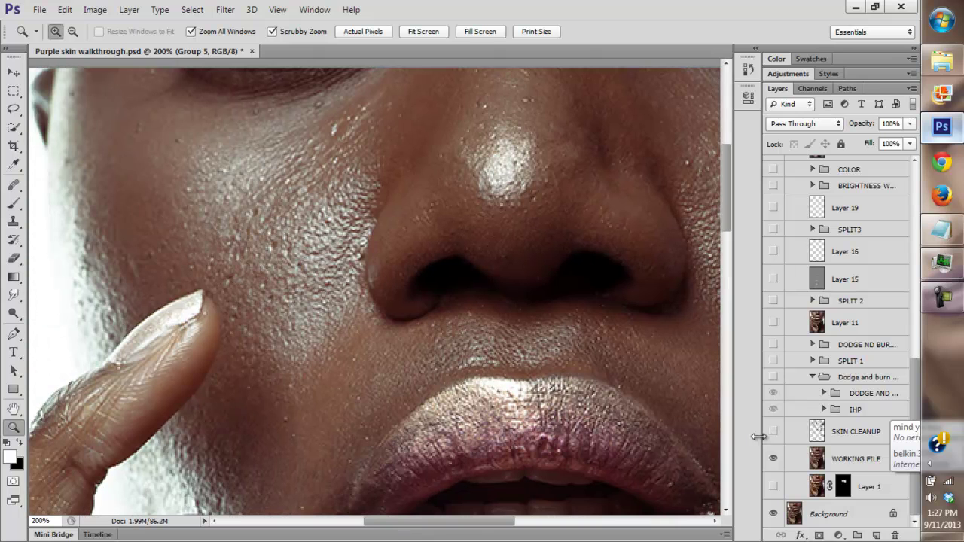
left_click(772, 432)
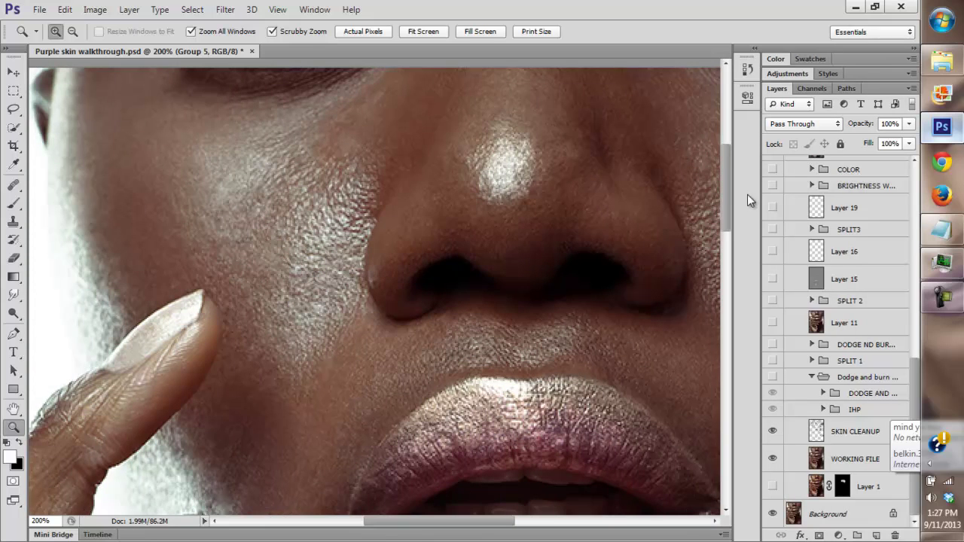
Turn on the Dodge and burn group and compare the whole image with the group and its DODGE AND subgroup off and on
left_click_drag(727, 198, 727, 328)
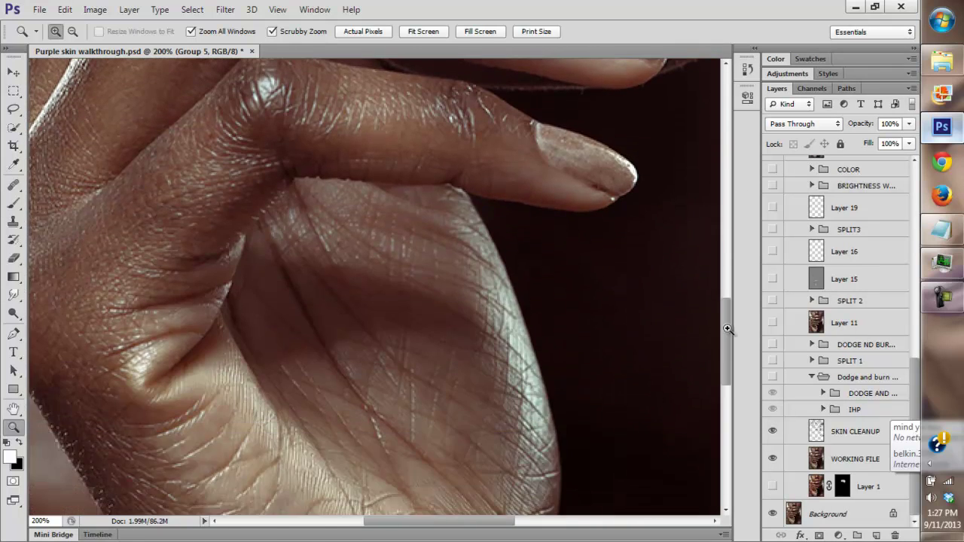
left_click(418, 31)
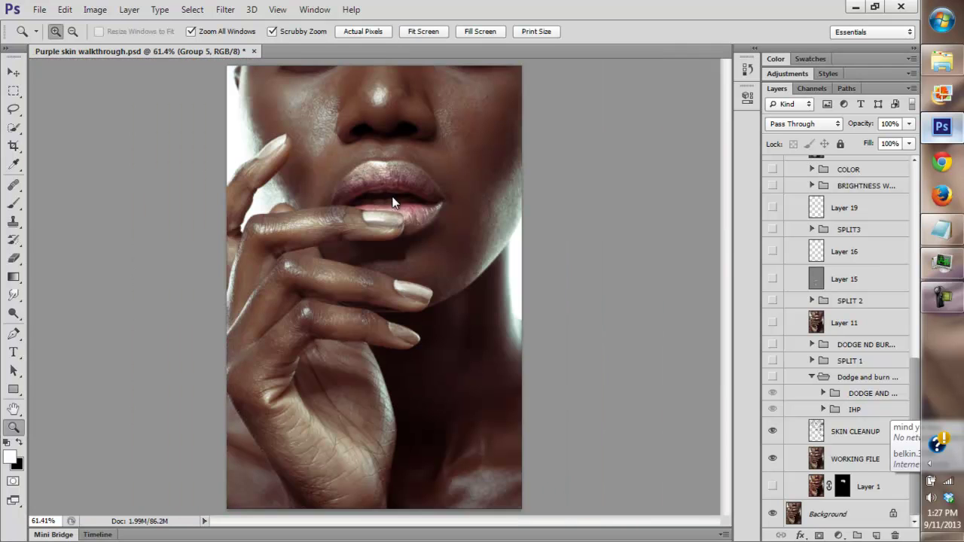
left_click(771, 376)
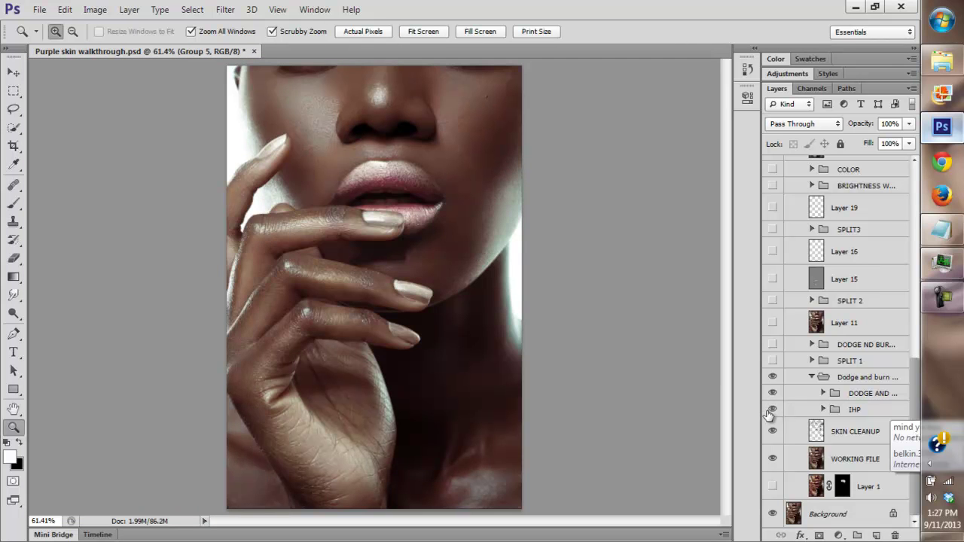
left_click(772, 393)
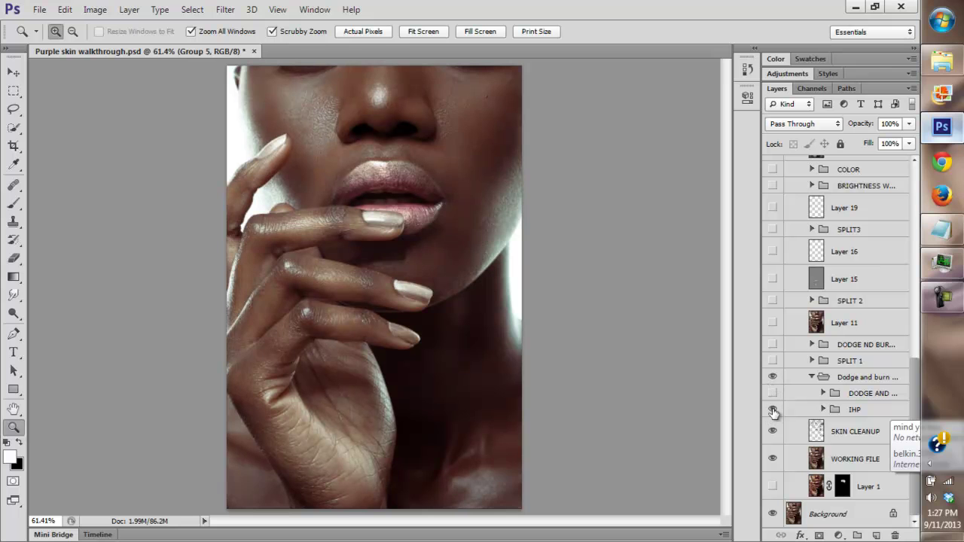
left_click(772, 393)
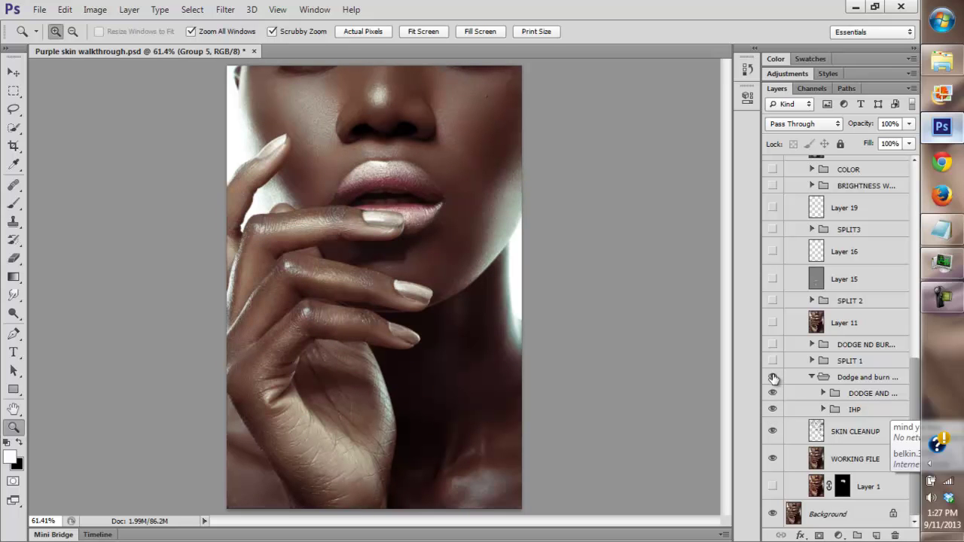
left_click(771, 376)
left_click(771, 376)
Check the layers inside the DODGE AND subgroup and compare the whole image with the Dodge and burn group off and on
left_click(822, 393)
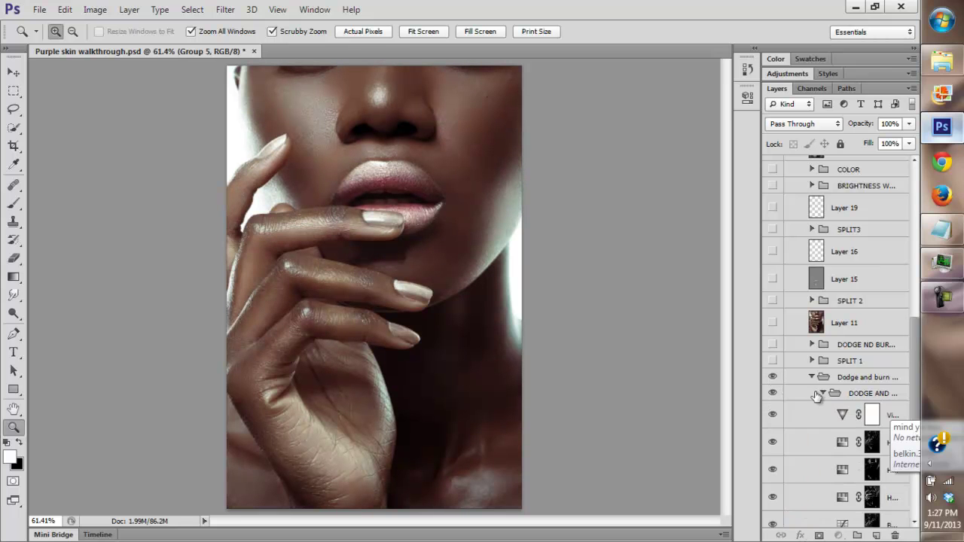
left_click(822, 393)
left_click(771, 376)
left_click(771, 376)
left_click(772, 376)
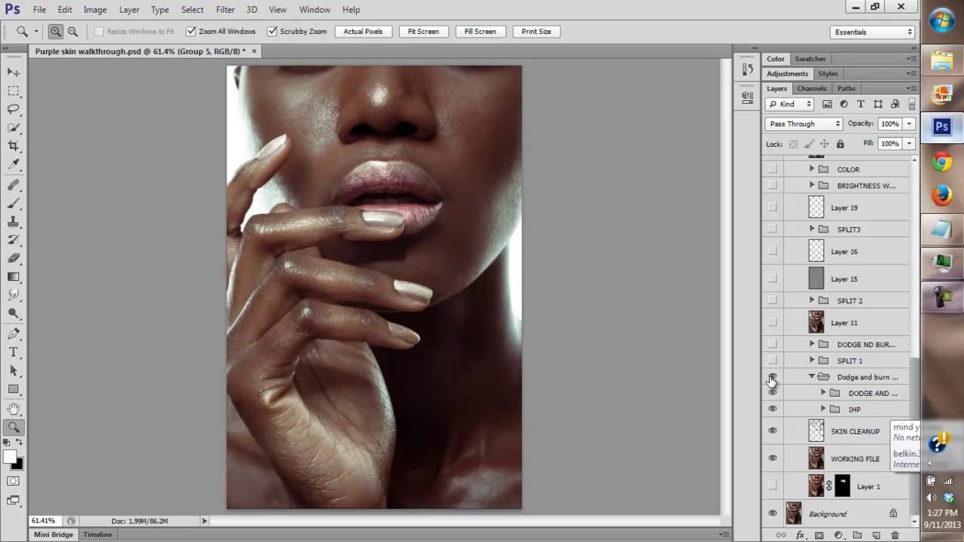
left_click(771, 377)
left_click(771, 376)
left_click(772, 376)
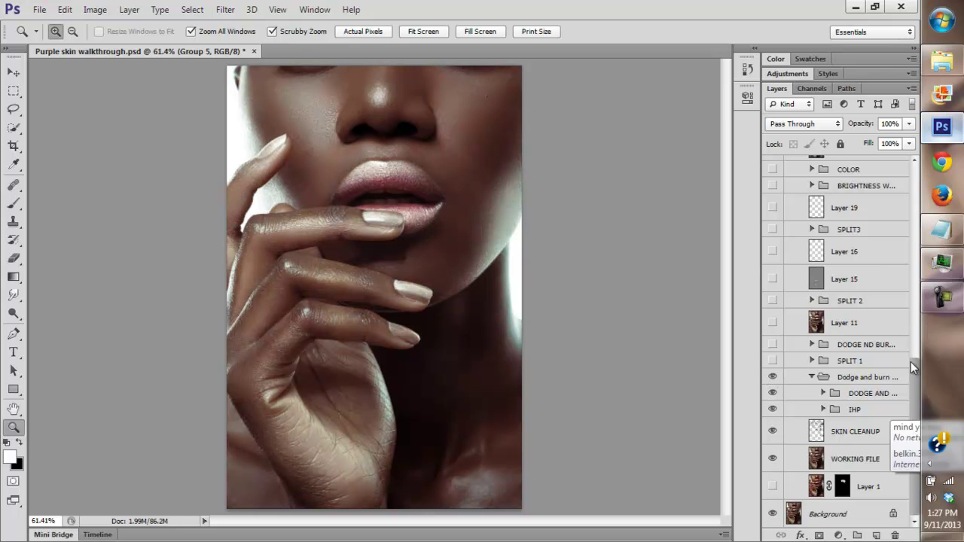
Check the separate effects of the IHP and DODGE AND subgroups by hiding and showing each one
left_click(772, 408)
left_click(772, 409)
left_click(772, 393)
left_click(772, 393)
Compare the shading of the whole image repeatedly with the DODGE AND subgroup off and on
left_click(773, 390)
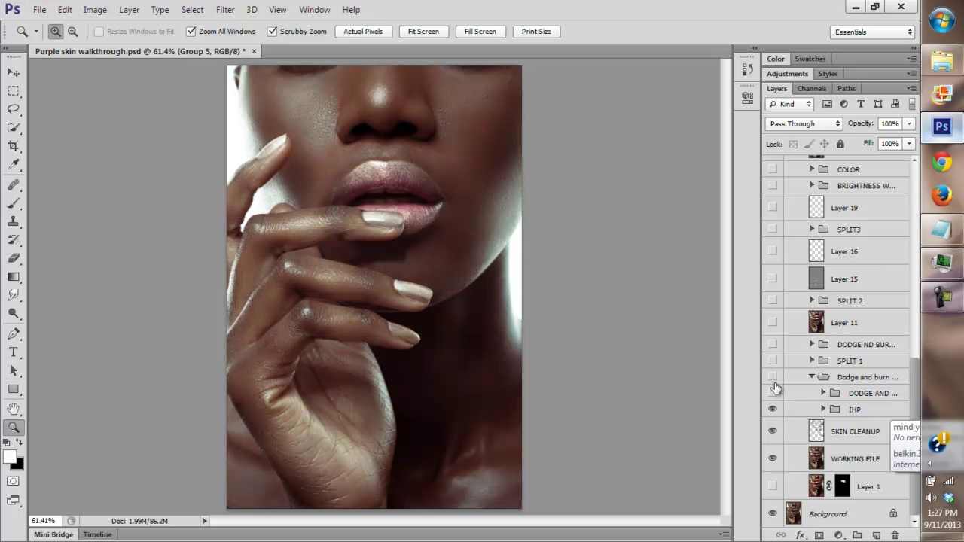
left_click(774, 389)
left_click(774, 389)
left_click(774, 391)
left_click(772, 393)
left_click(773, 394)
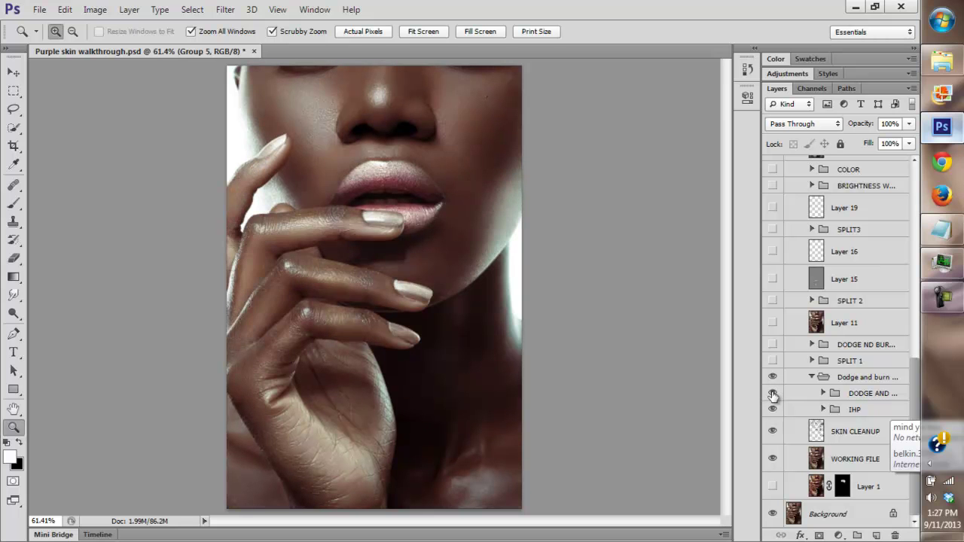
left_click(773, 394)
left_click(773, 396)
left_click(773, 394)
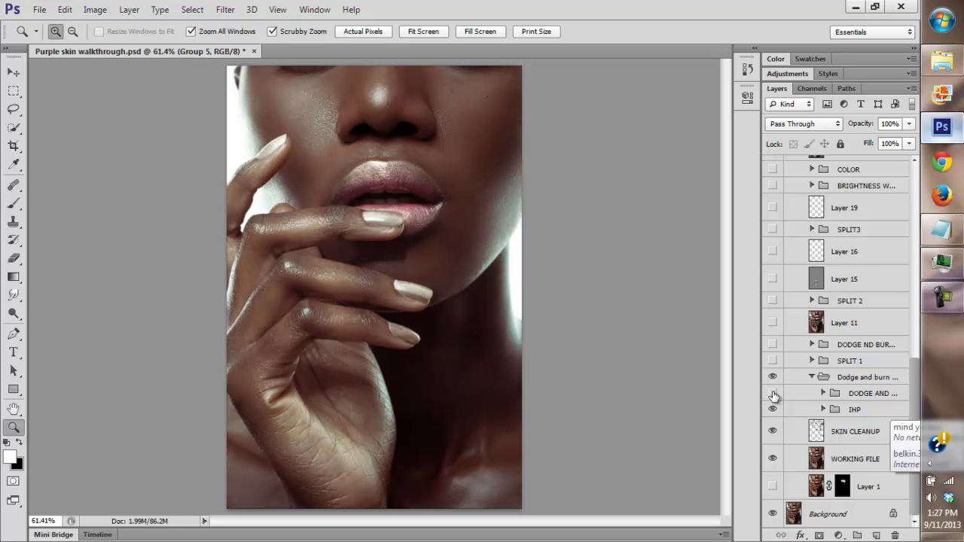
left_click(774, 395)
left_click(773, 395)
left_click(774, 394)
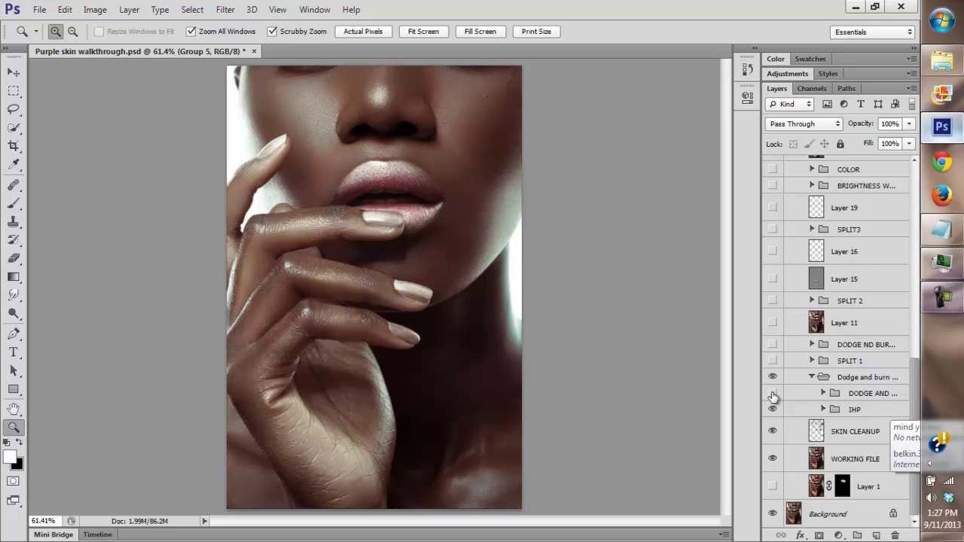
left_click(774, 394)
left_click(773, 395)
Compare the whole image with the IHP subgroup off and on, leaving the DODGE AND subgroup visible
left_click(772, 409)
left_click(773, 409)
left_click(772, 409)
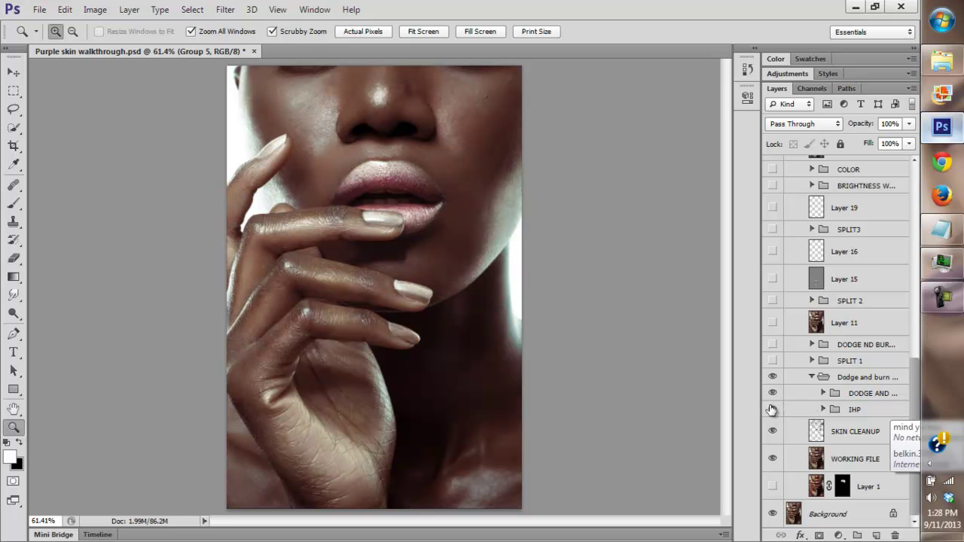
left_click(772, 409)
left_click(772, 409)
left_click(773, 409)
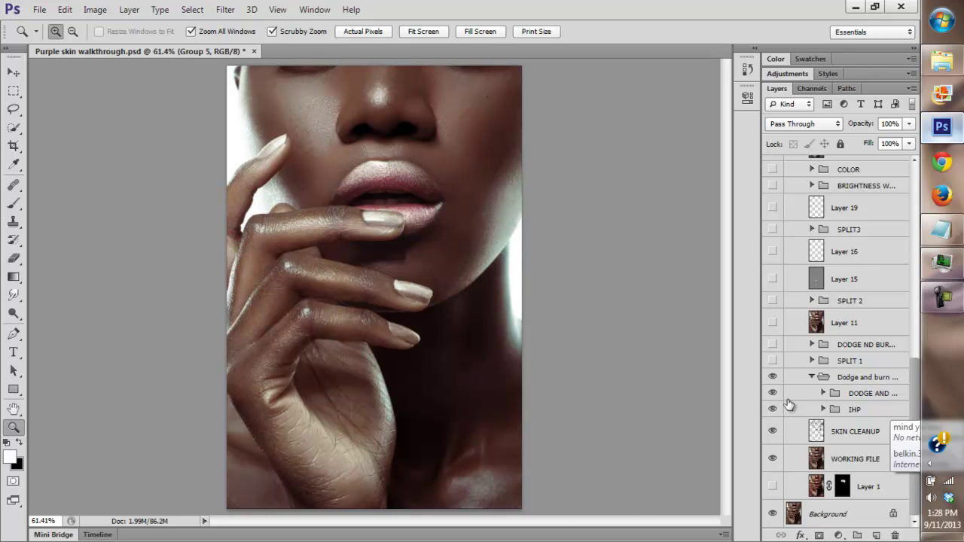
Compare the face at 100% and 200% with the IHP subgroup off and on
left_click(353, 145)
left_click(407, 299)
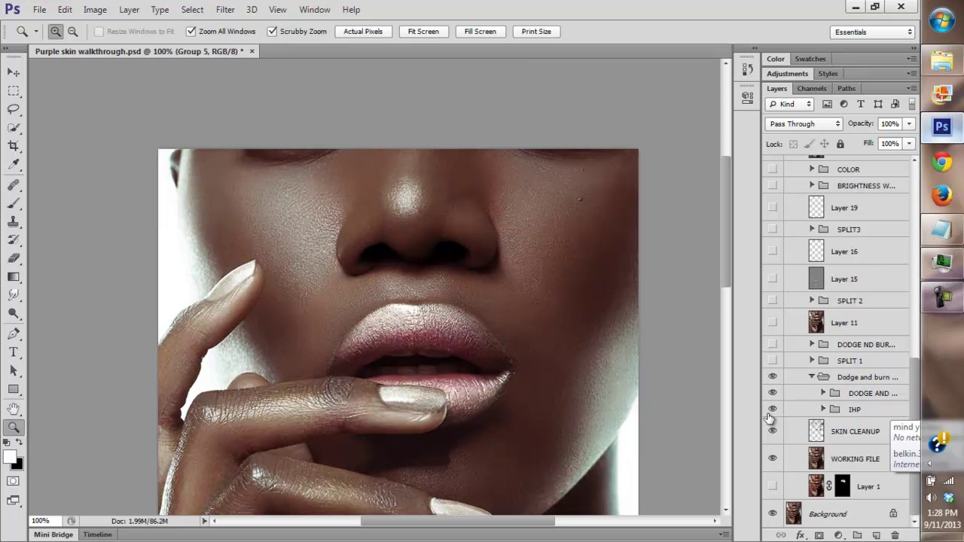
left_click(772, 409)
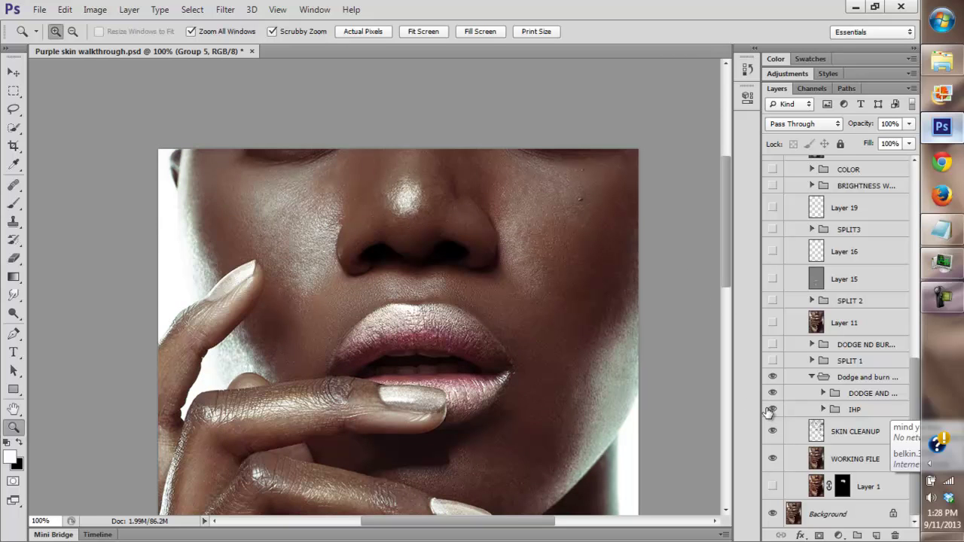
left_click(546, 288)
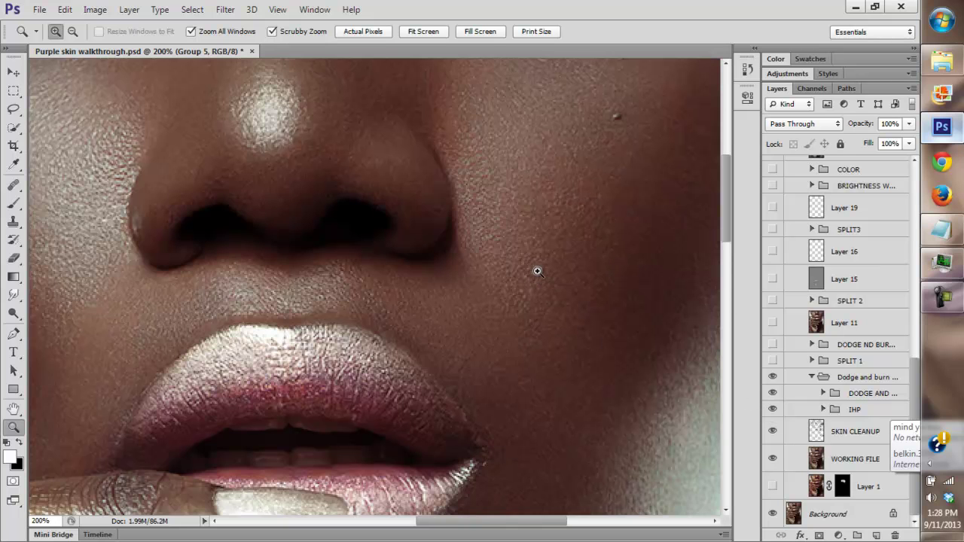
left_click(771, 409)
left_click(771, 409)
Turn off the DODGE AND subgroup and compare the nose and lips at 200% with only the IHP subgroup off and on
left_click(772, 393)
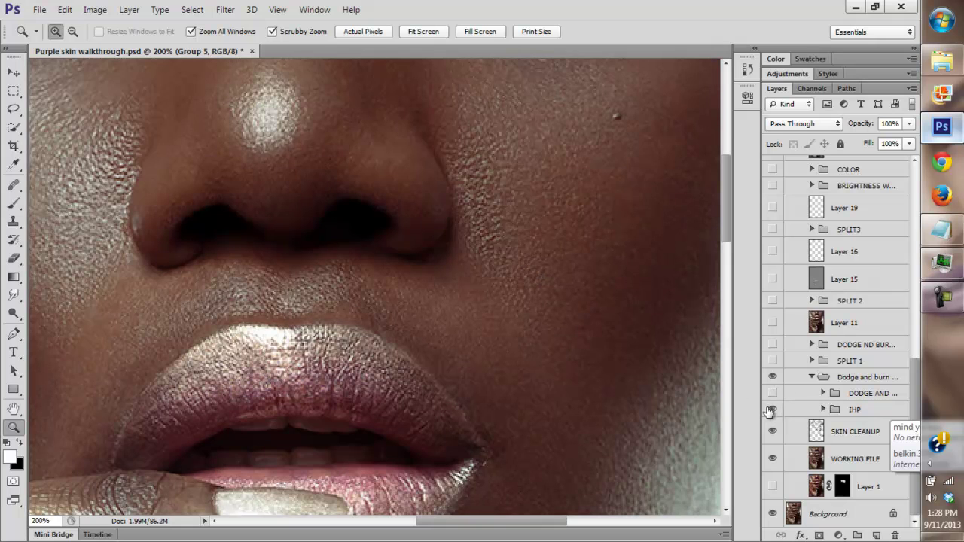
left_click(772, 409)
left_click(771, 409)
left_click(771, 410)
left_click(769, 411)
left_click(769, 413)
Compare the cheek with the moles at 200% with the IHP subgroup off and on
left_click_drag(447, 527, 486, 518)
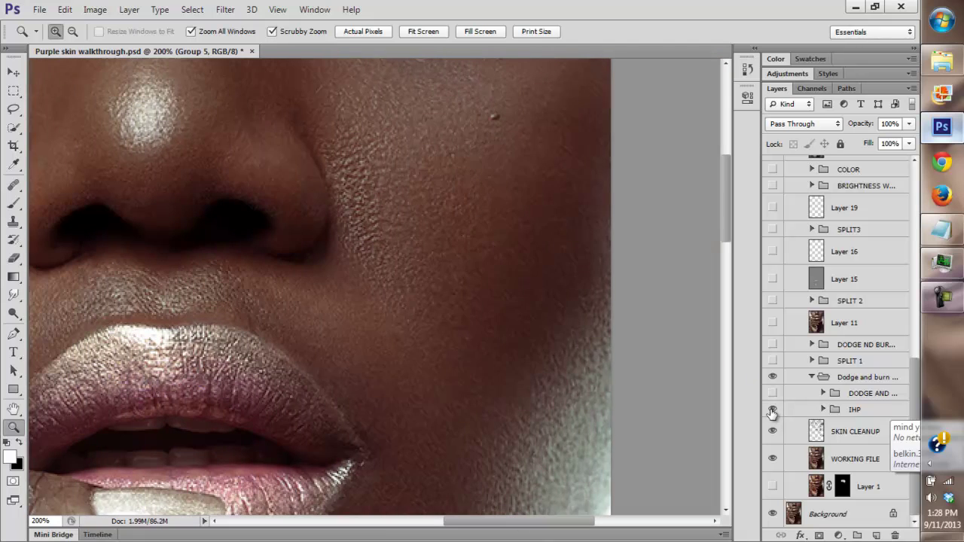
left_click(771, 411)
left_click(769, 411)
left_click_drag(724, 208, 724, 185)
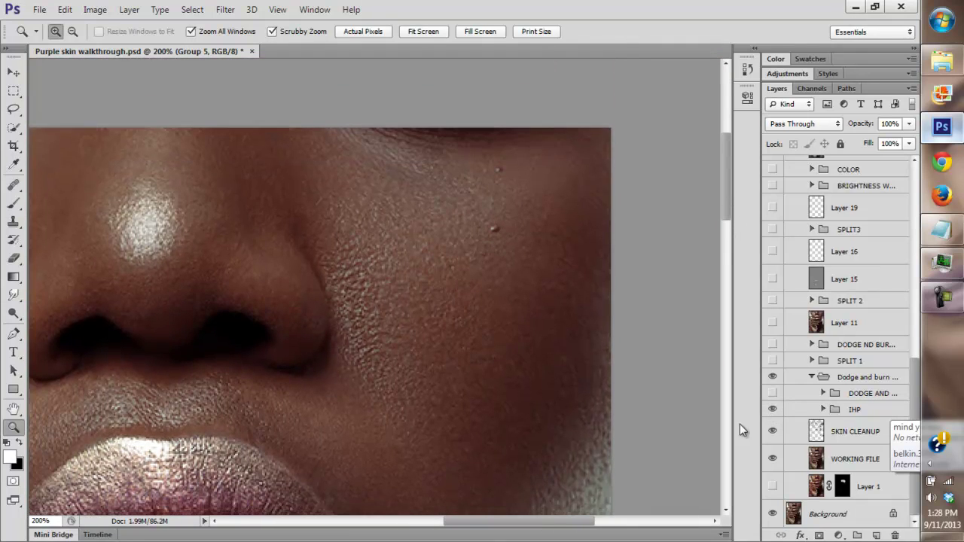
left_click(770, 411)
Compare the fingers and lips at 200% with the IHP subgroup off and on
left_click_drag(462, 524, 421, 525)
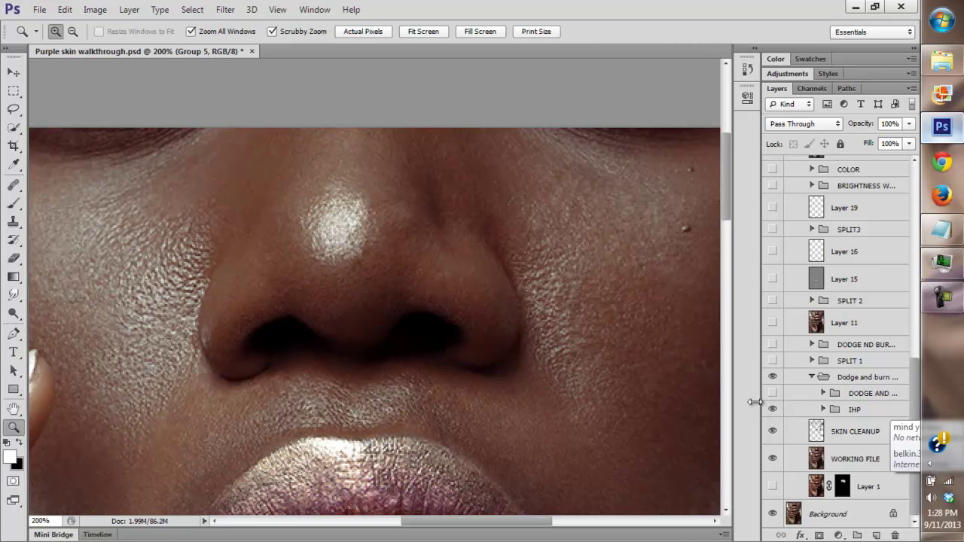
scroll(715, 401, "left", 2)
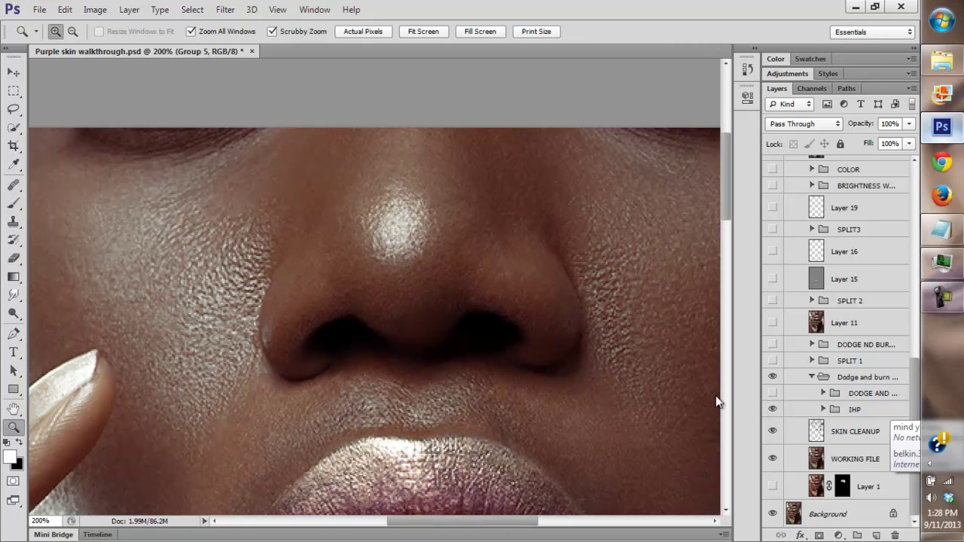
left_click_drag(728, 215, 725, 320)
left_click(784, 409)
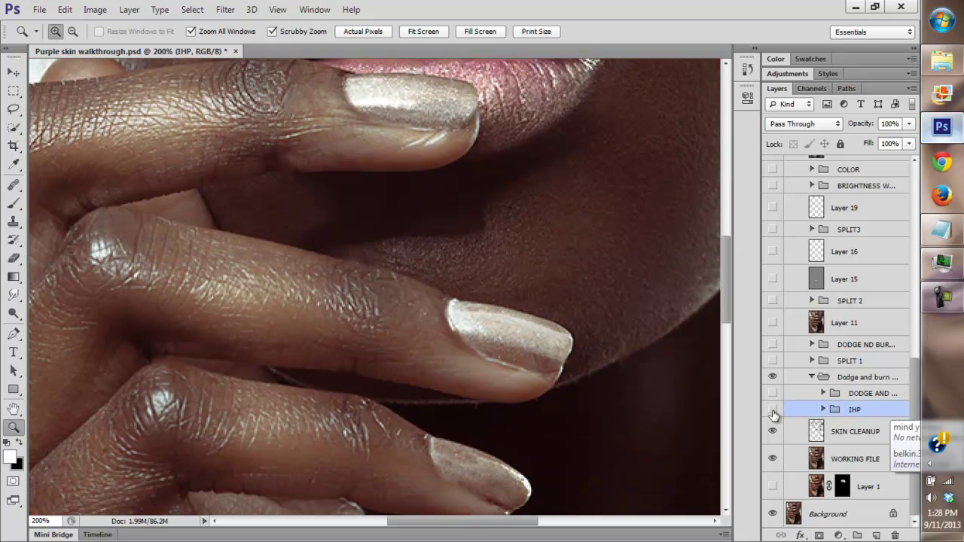
scroll(729, 288, "up", 2)
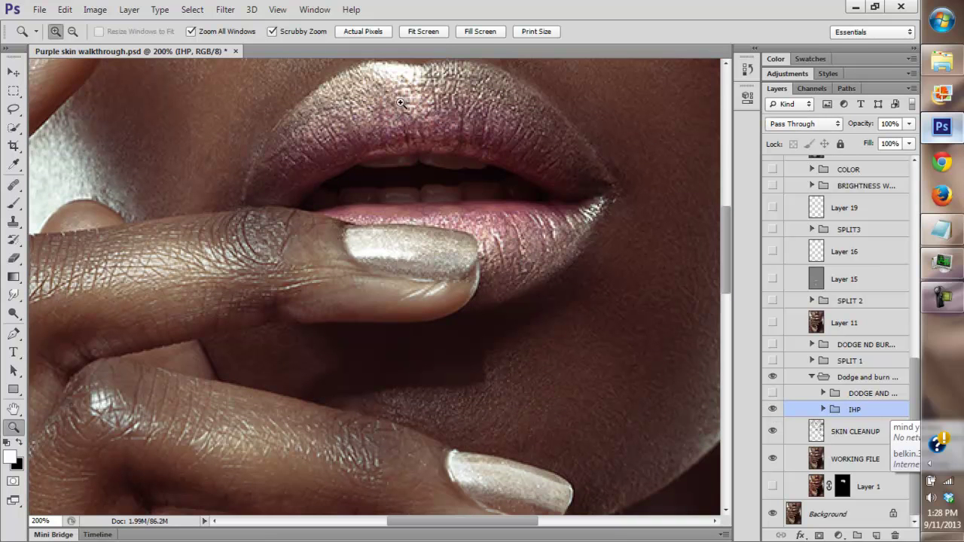
scroll(727, 286, "up", 2)
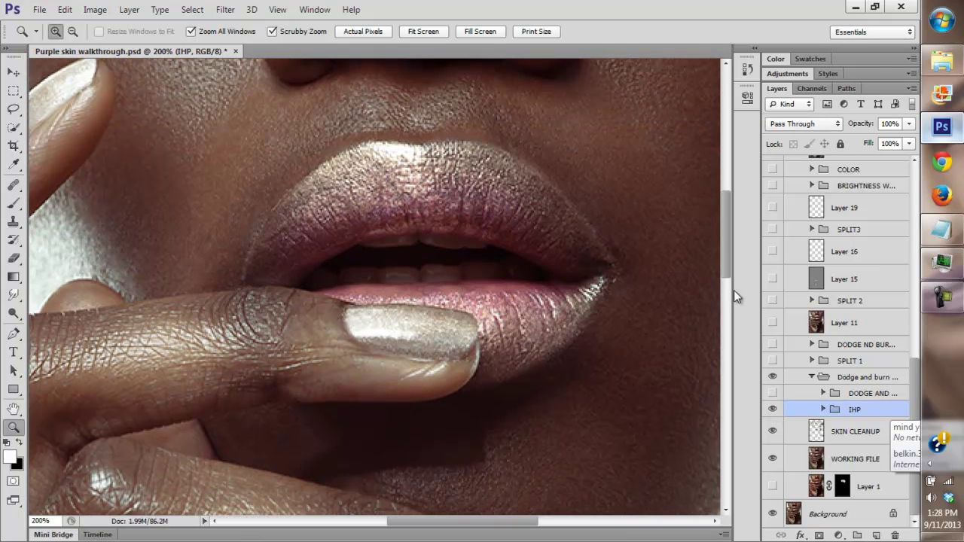
left_click(771, 409)
left_click(772, 408)
Turn on the DODGE AND subgroup and compare the nose, cheek and upper lip at 200% with it off and on
left_click_drag(724, 261, 728, 203)
left_click(772, 392)
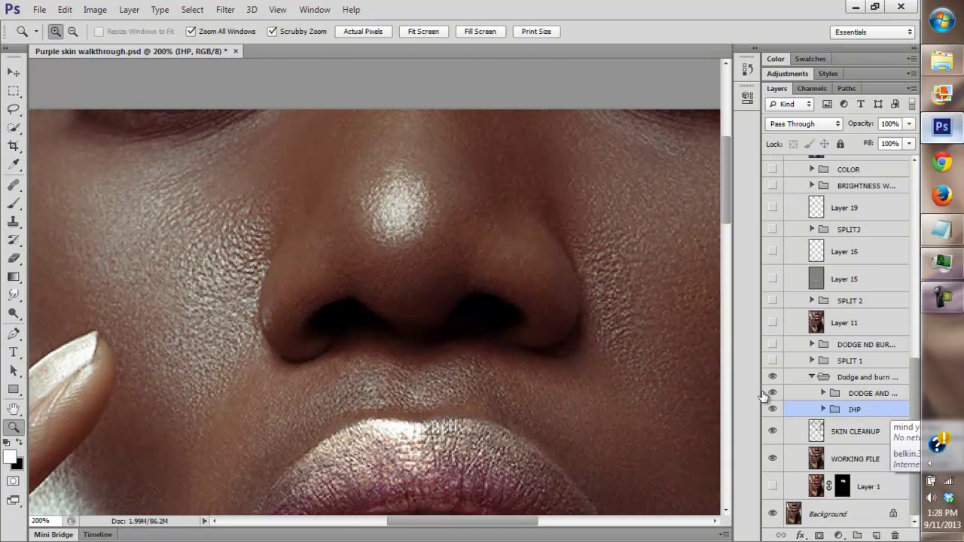
left_click(772, 393)
left_click_drag(499, 521, 523, 521)
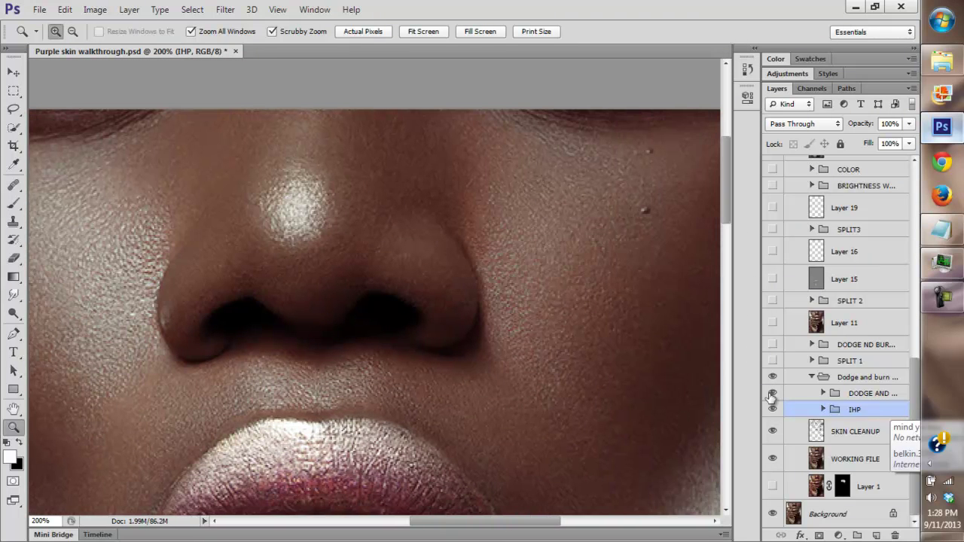
left_click(772, 393)
left_click(771, 394)
left_click(772, 392)
left_click(771, 392)
left_click(772, 392)
left_click(772, 393)
left_click_drag(727, 205, 731, 273)
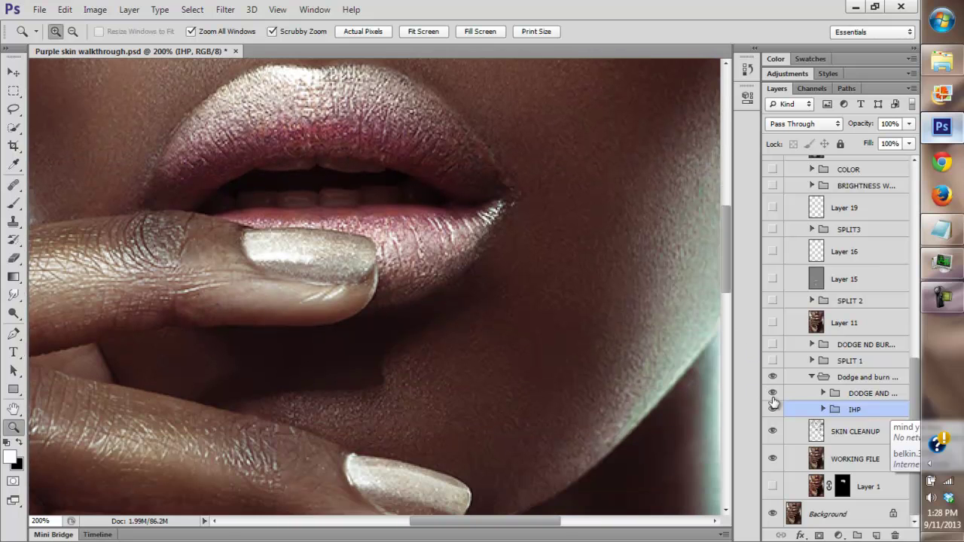
left_click(423, 31)
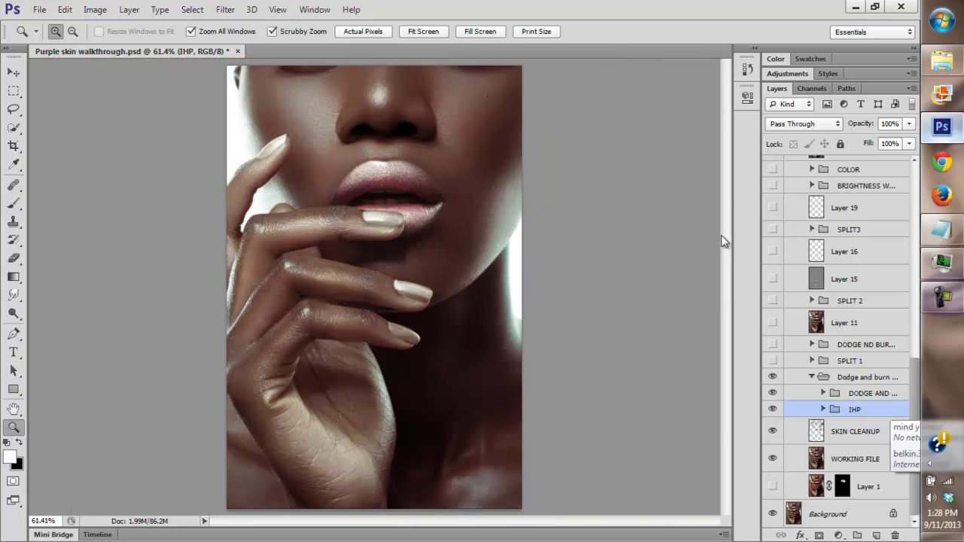
Add a new layer above the IHP subgroup in Soft Light mode, filled with the neutral 50% gray
left_click(823, 408)
left_click(823, 409)
key("ctrl+shift+n")
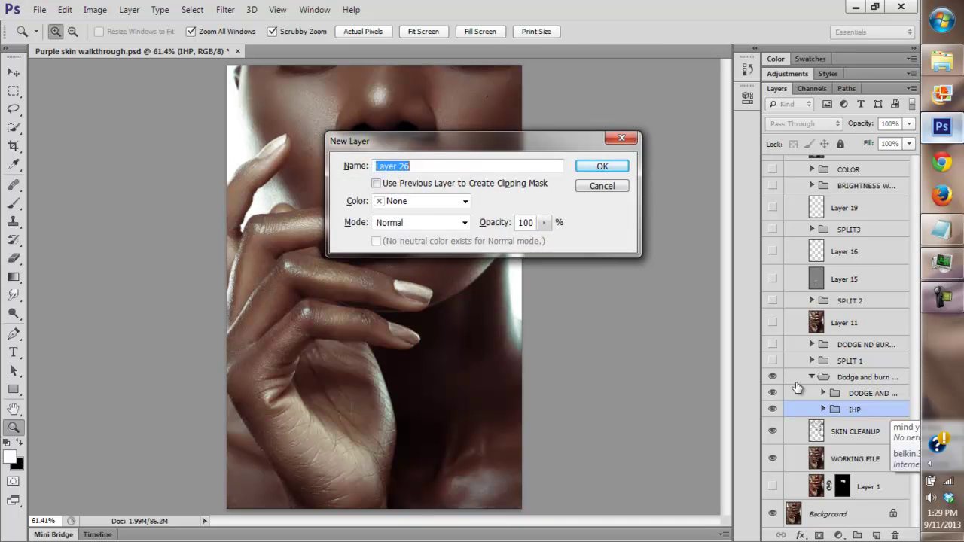
left_click(435, 223)
left_click(394, 186)
left_click(378, 240)
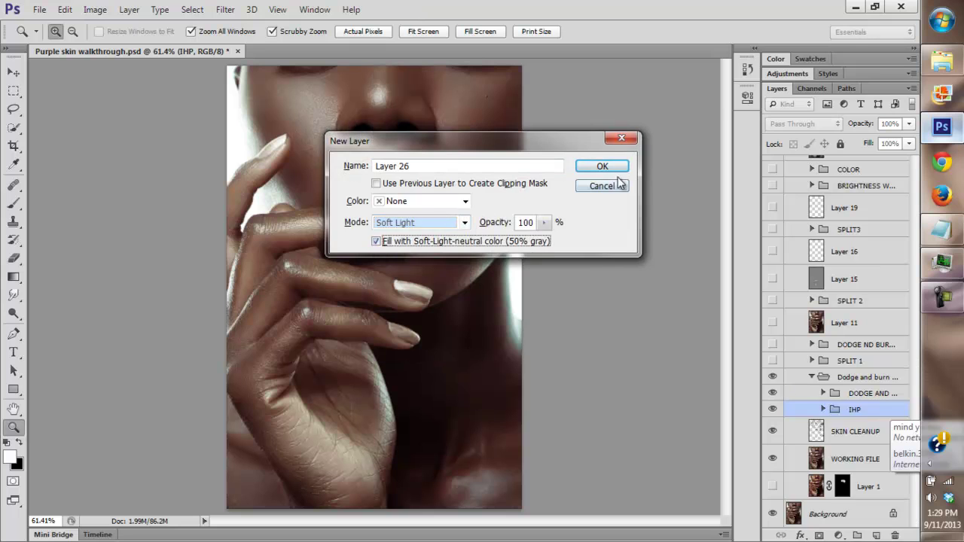
left_click(603, 167)
Hide all layers except the new gray layer and the DODGE AND subgroup to isolate the dodge and burn strokes
left_click(772, 416, "alt")
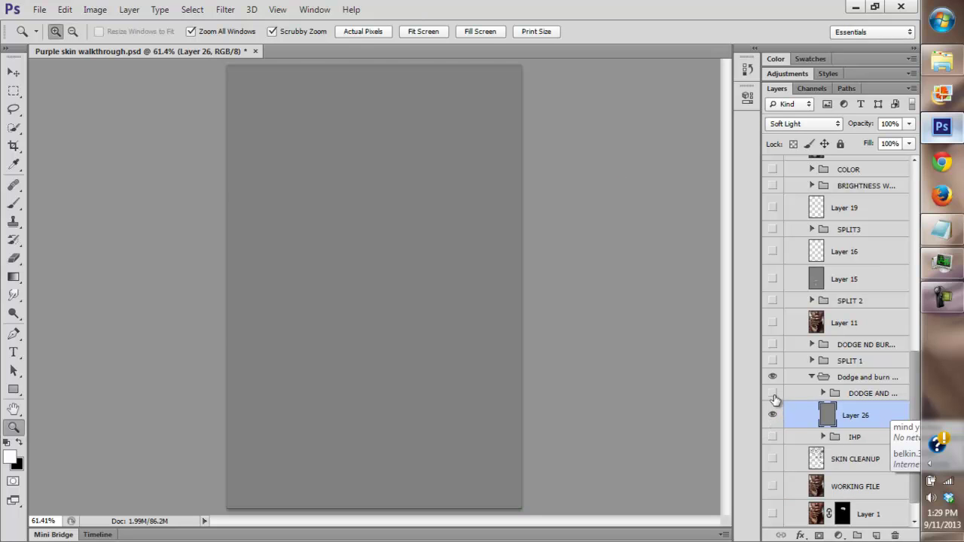
left_click(771, 393)
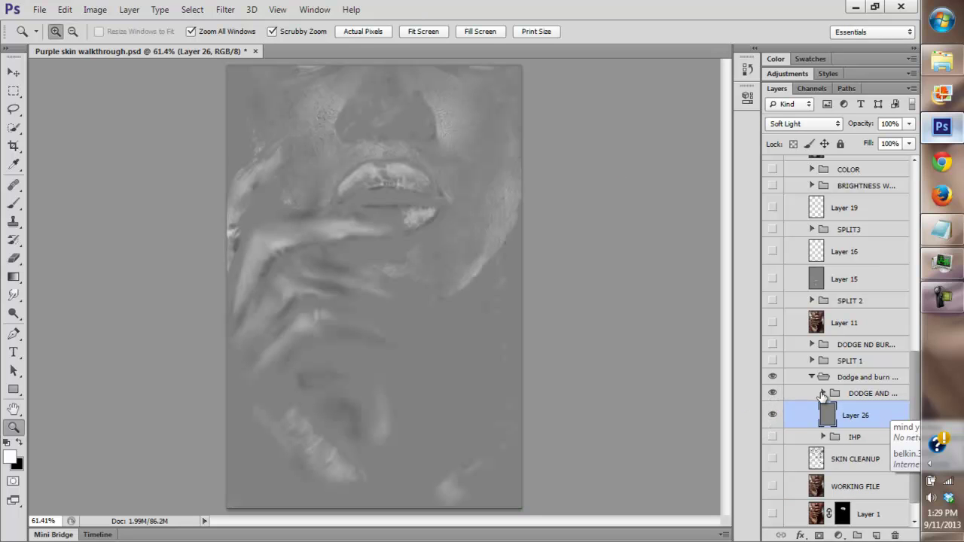
left_click(822, 393)
left_click(822, 393)
Compare the gray dodge and burn map with the DODGE AND subgroup off and on
scroll(913, 352, "up", 3)
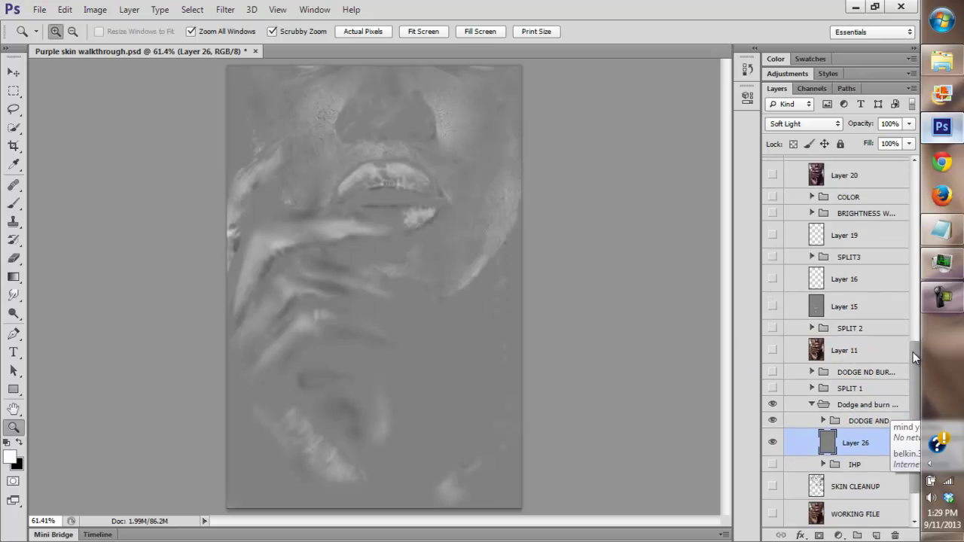
scroll(904, 315, "up", 5)
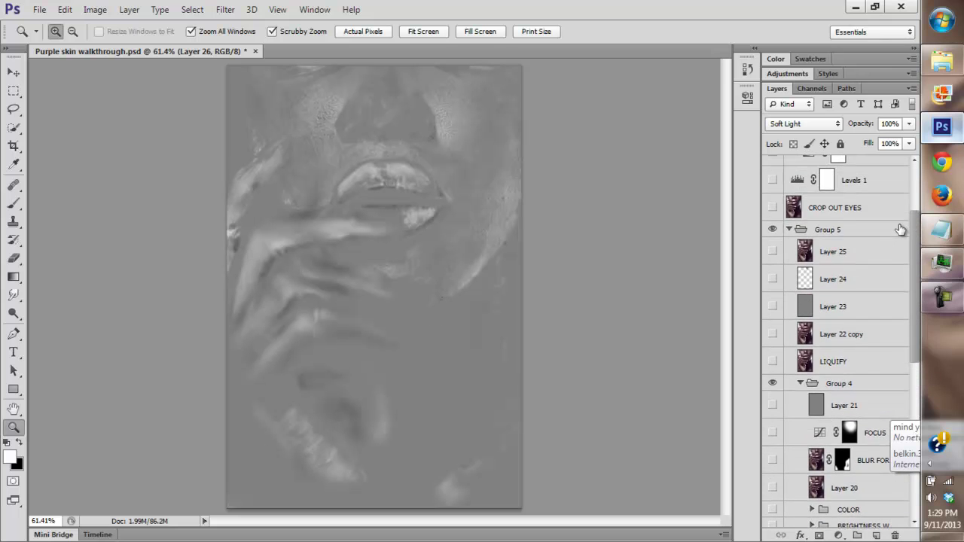
scroll(902, 288, "down", 10)
left_click(772, 385)
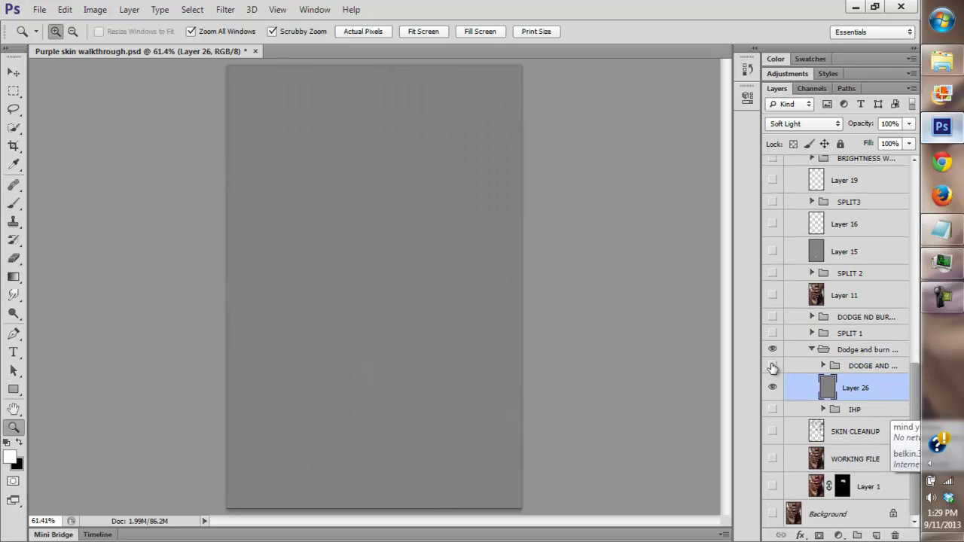
left_click(772, 385)
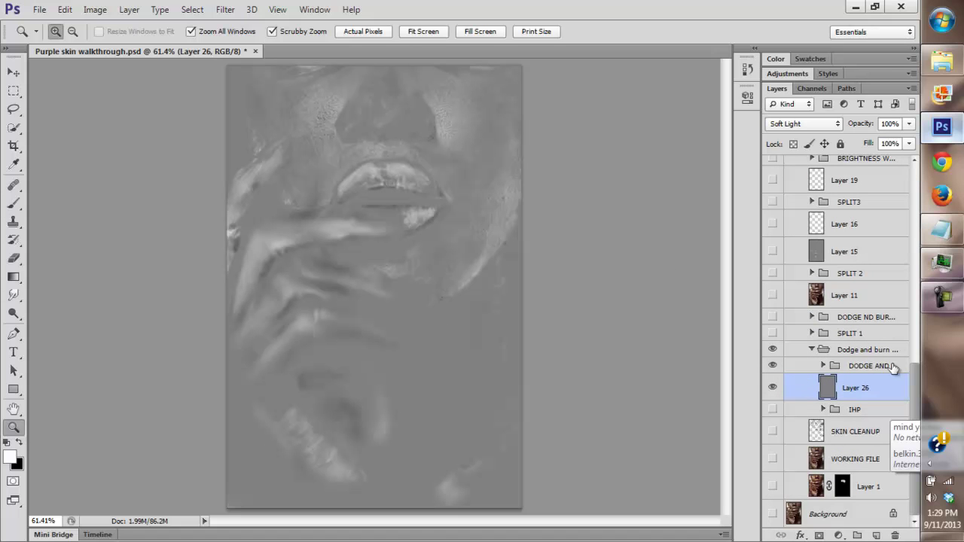
Add a Curves adjustment above the DODGE AND subgroup and shape an S-curve that strengthens the contrast of the strokes
left_click(838, 535)
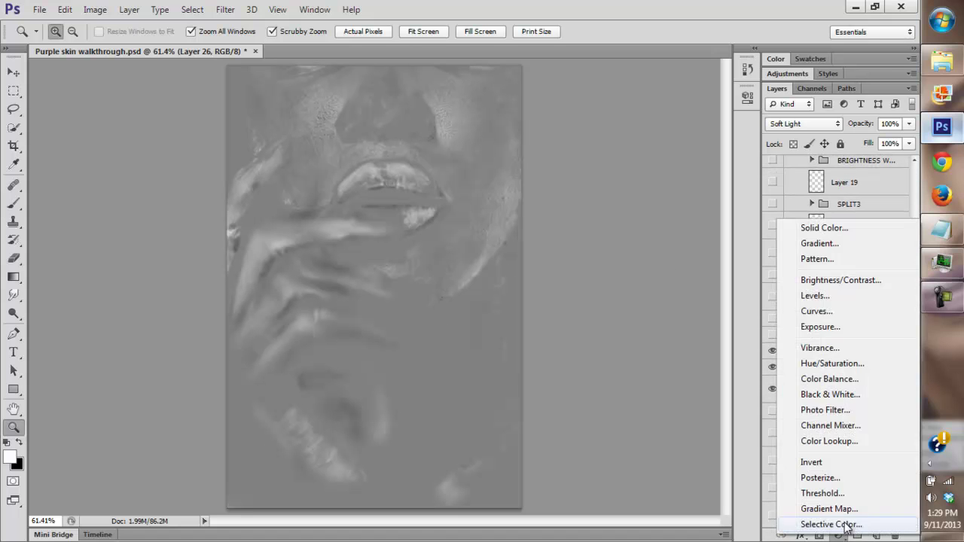
key("Escape")
left_click(853, 368)
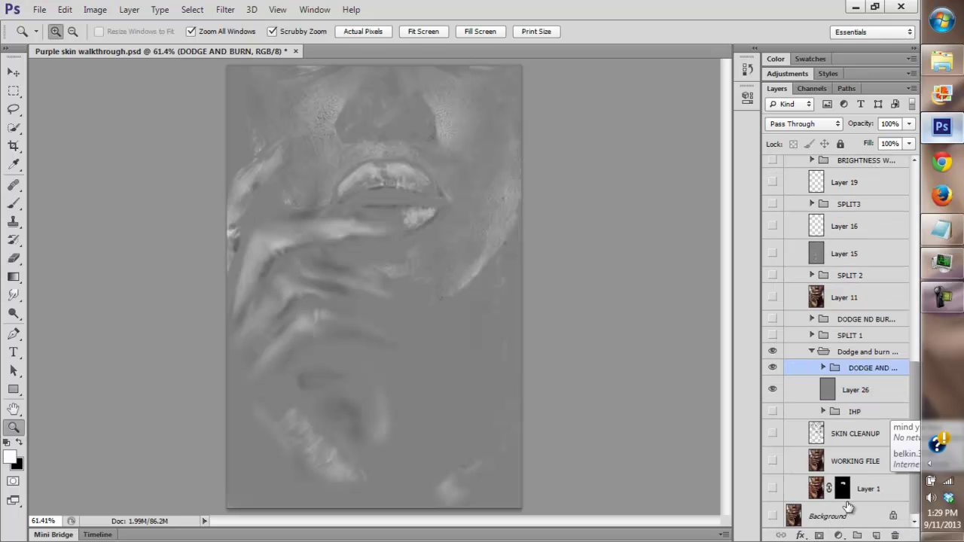
left_click(839, 354)
left_click(838, 535)
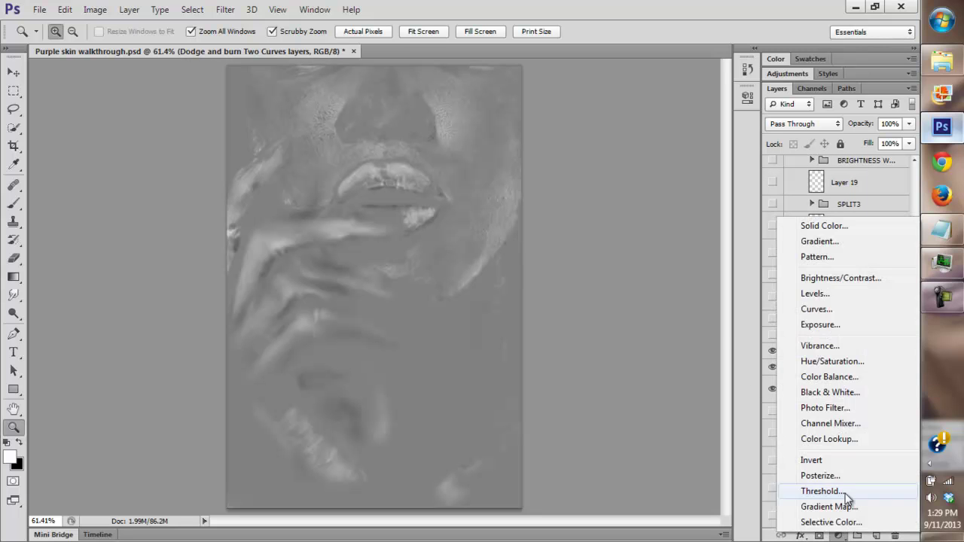
left_click(813, 309)
left_click_drag(677, 197, 678, 188)
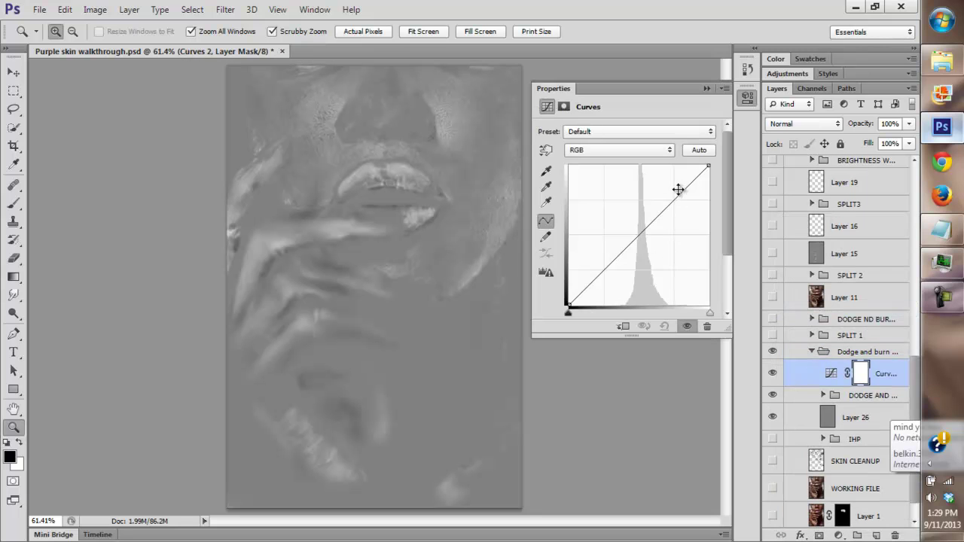
left_click_drag(599, 272, 600, 291)
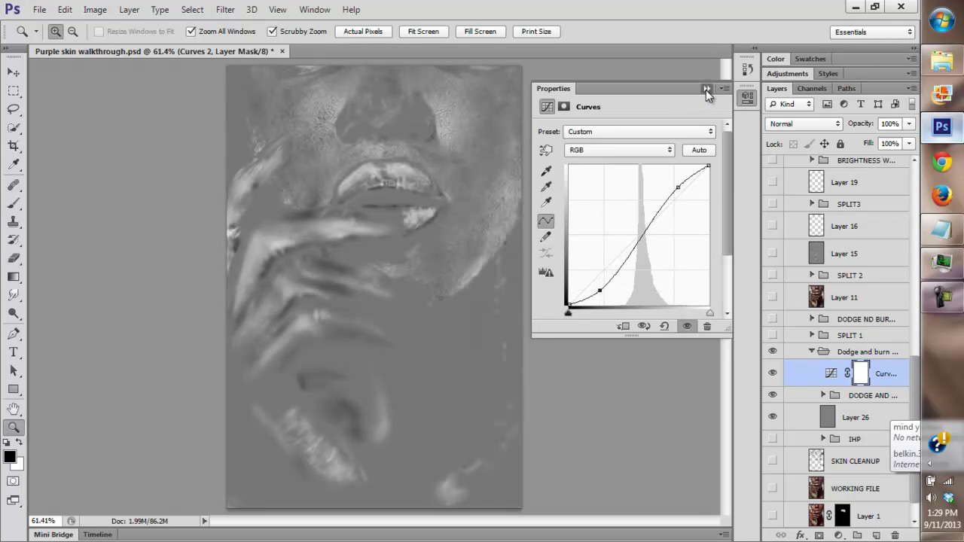
left_click(706, 89)
Examine the dodge and burn strokes around the nose, cheeks and upper lip at 100% and 200%
left_click(392, 176)
left_click(393, 198)
left_click(400, 290)
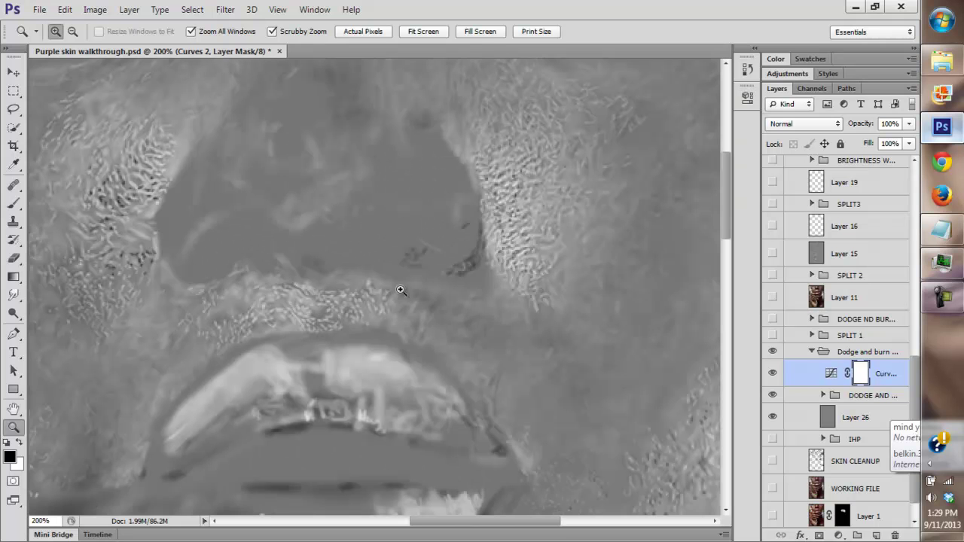
left_click_drag(544, 521, 551, 521)
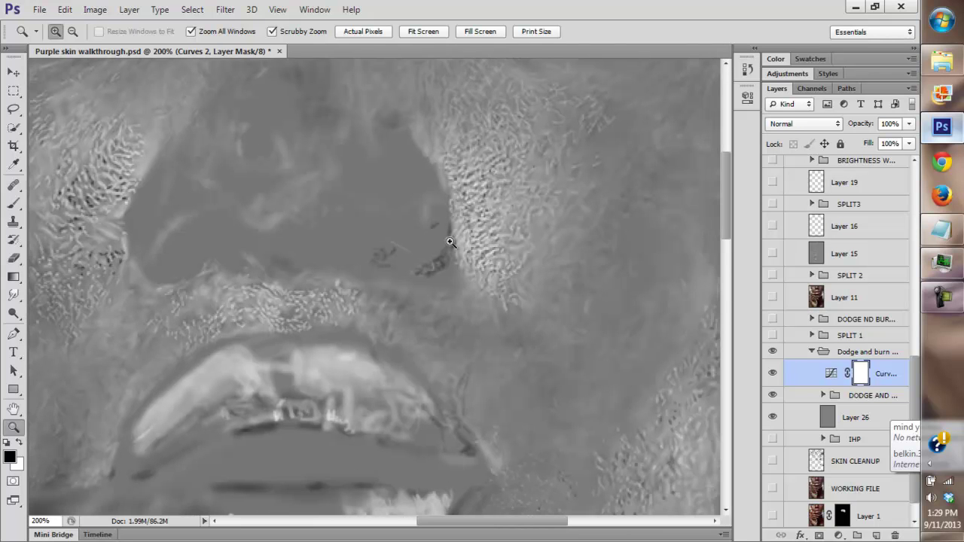
left_click(361, 34)
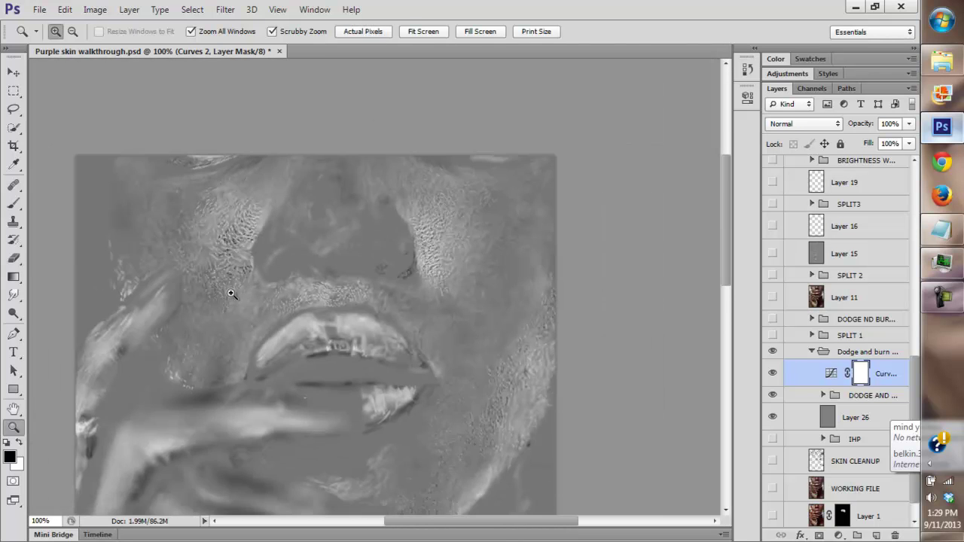
left_click(231, 293)
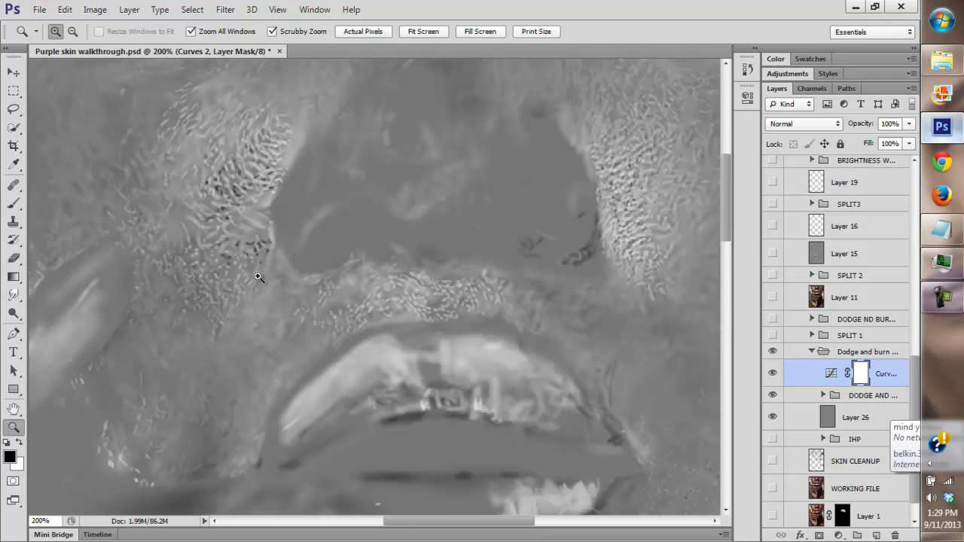
Examine the dodge and burn strokes on the lips, chin and jawline at 200%
left_click(422, 31)
left_click(415, 169)
left_click(417, 290)
left_click(390, 299)
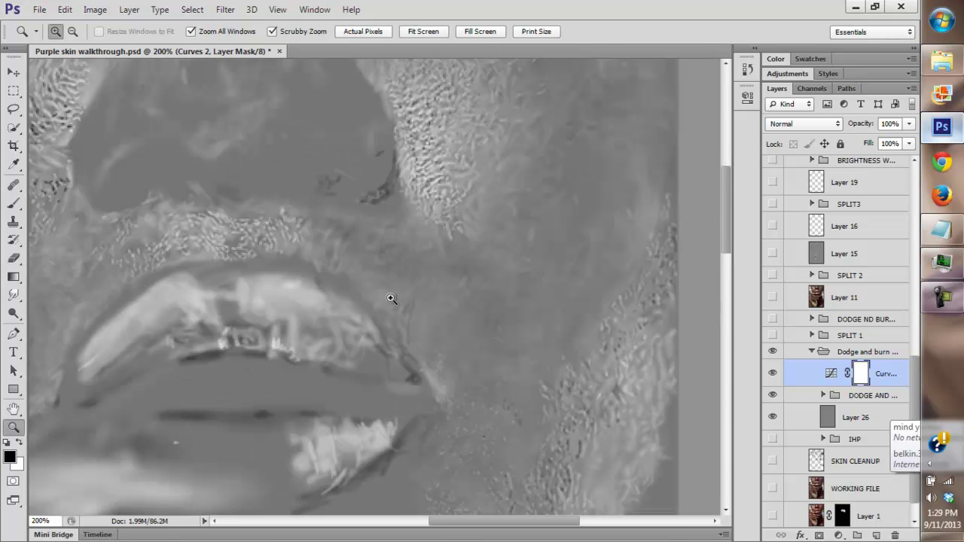
mouse_move(727, 229)
left_mouse_down()
mouse_move(719, 263)
mouse_move(720, 188)
mouse_move(710, 230)
left_mouse_up()
scroll(711, 231, "down", 5)
scroll(680, 369, "up", 2)
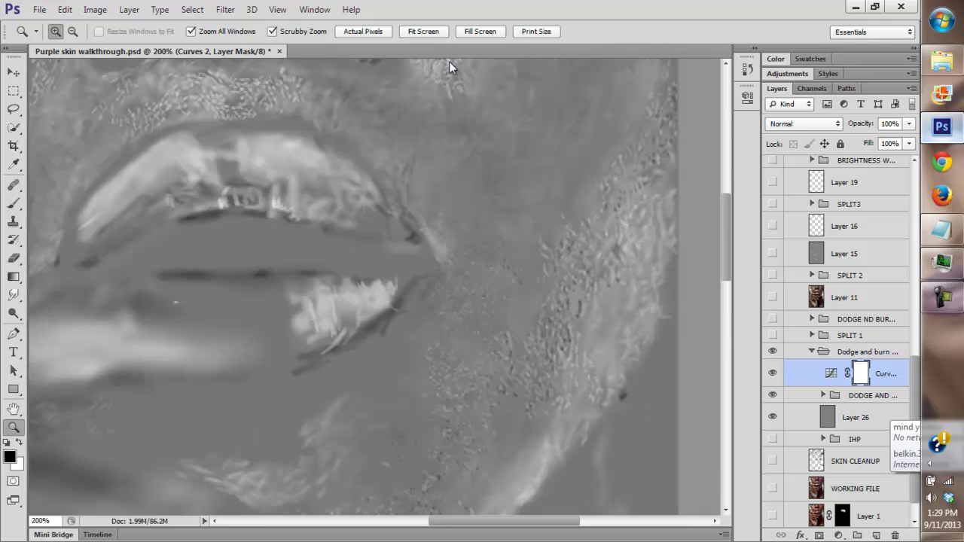
left_click(422, 36)
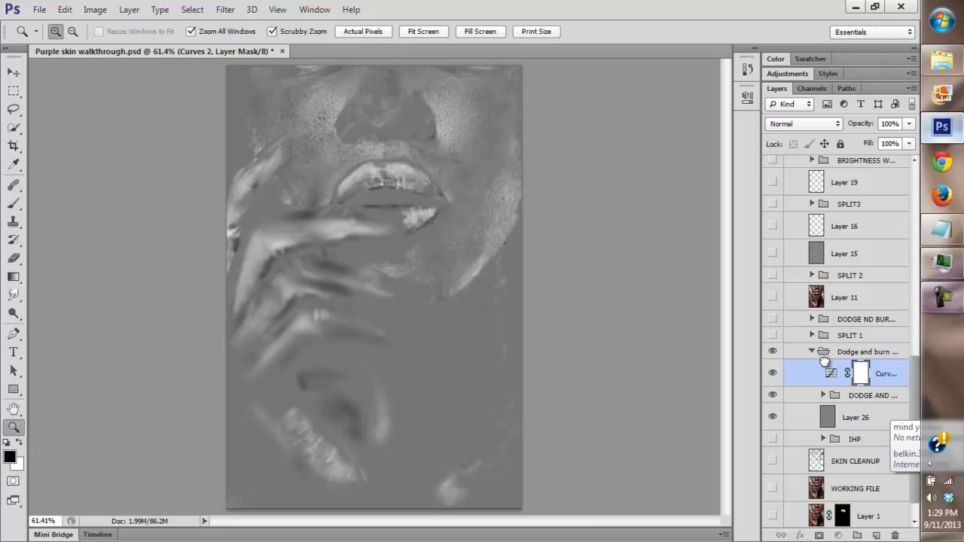
Delete the Curves adjustment and turn all layers below the DODGE AND subgroup back on
left_click_drag(824, 363, 833, 346)
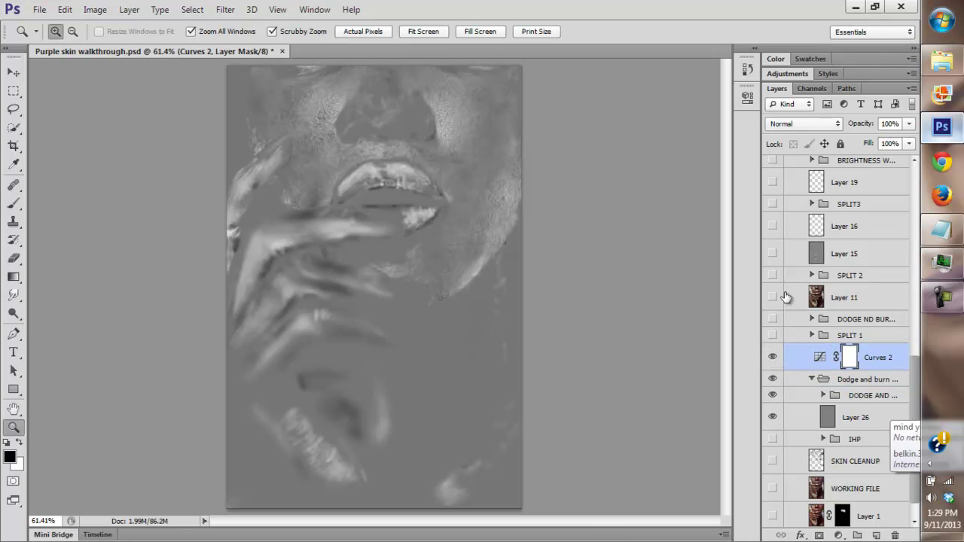
key("Delete")
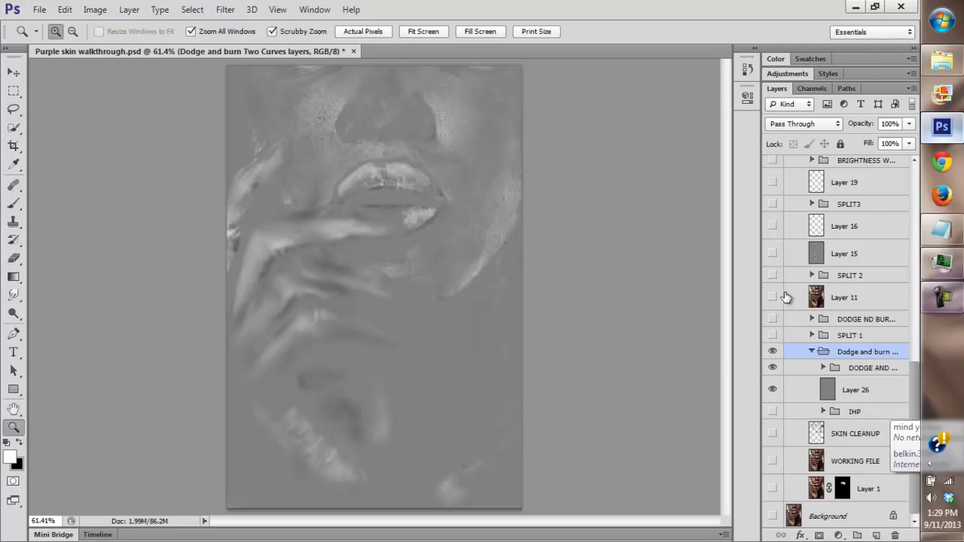
left_click_drag(769, 381, 771, 515)
Compare the whole image with the DODGE AND subgroup and the entire Dodge and burn group off and on
left_click(770, 368)
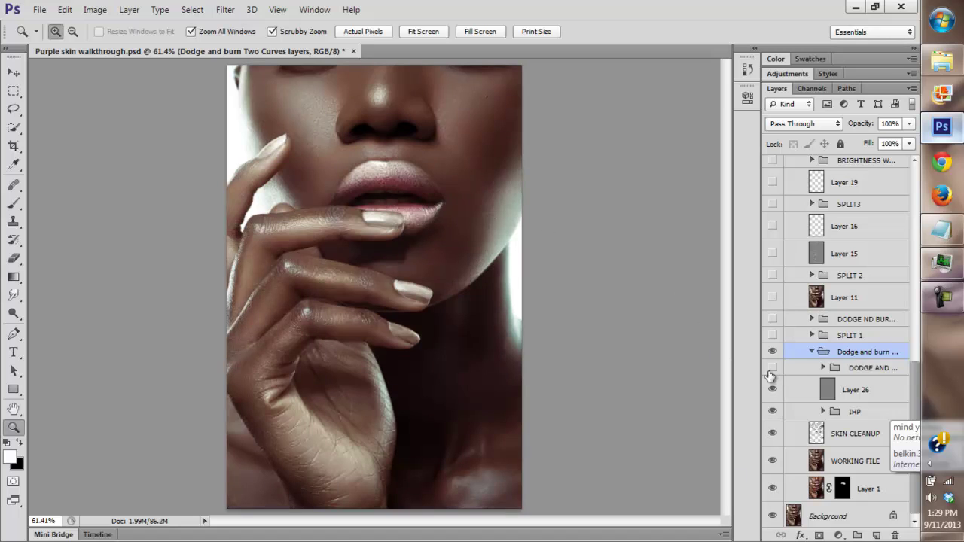
left_click(771, 352)
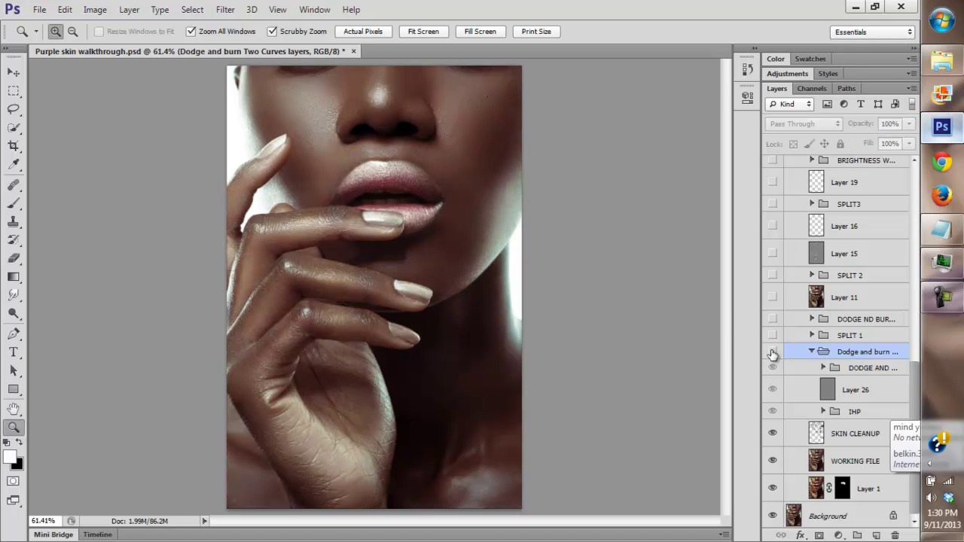
left_click(771, 352)
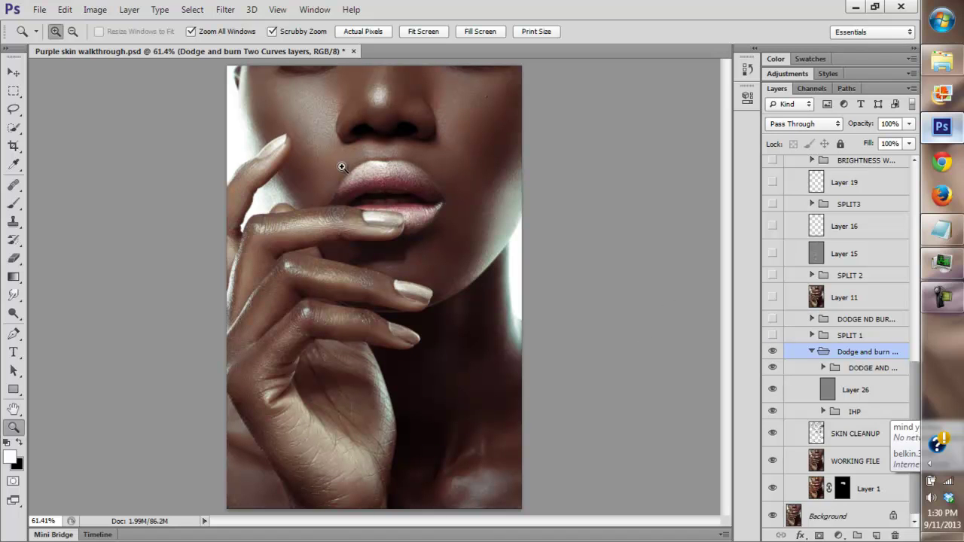
Turn on and expand the SPLIT 1 group, and make its Layer 6 and Layer 7 visible over Layer 6 copy
left_click(771, 338)
left_click(811, 335)
left_click_drag(772, 411, 771, 390)
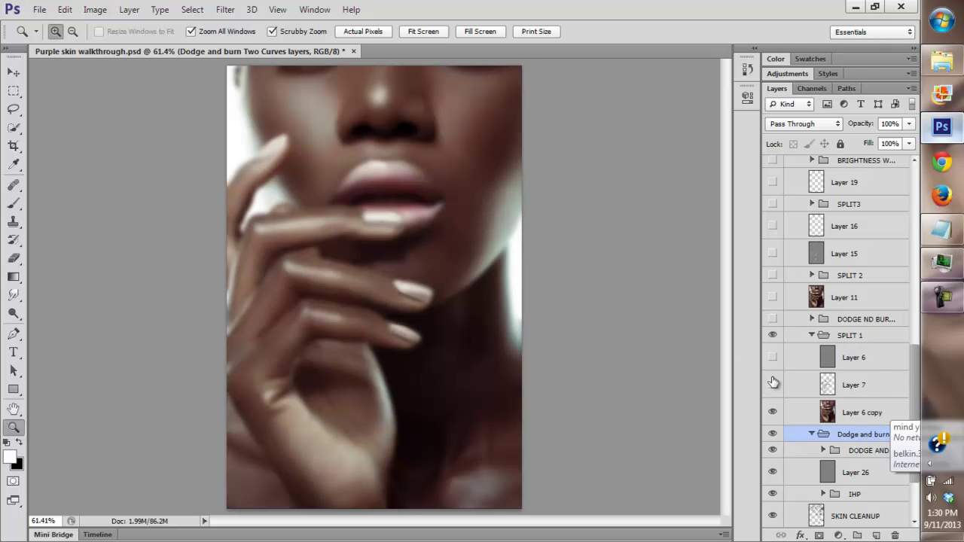
left_click(772, 357)
left_click(770, 385)
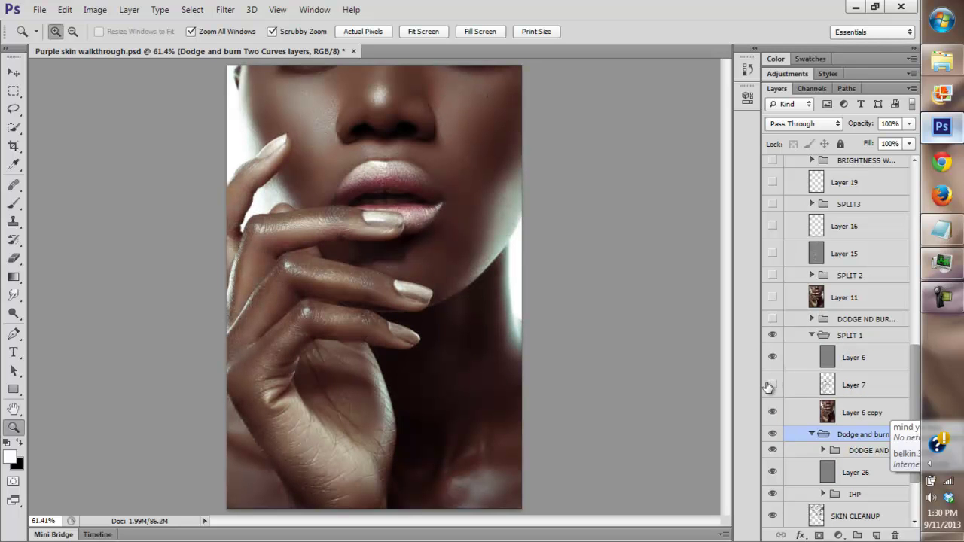
left_click(429, 335, "alt")
left_click(429, 335, "alt")
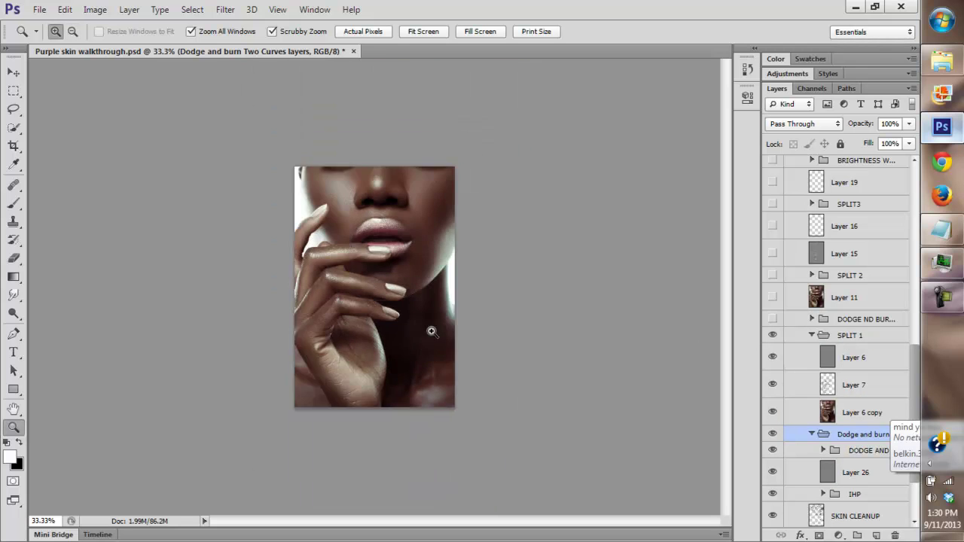
Isolate Layer 6 in the SPLIT 1 group and examine its texture around the nose and lips at 200%
left_click(770, 357, "alt")
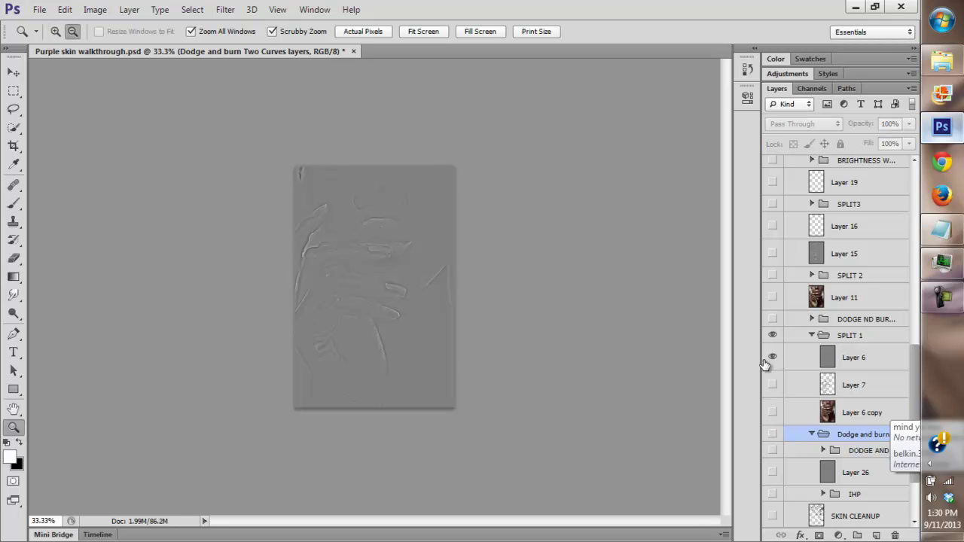
left_click(769, 359, "alt")
left_click(772, 356, "alt")
left_click(772, 359)
left_click(368, 281)
left_click(369, 281)
left_click(374, 275)
left_click(378, 255)
scroll(422, 377, "up", 5)
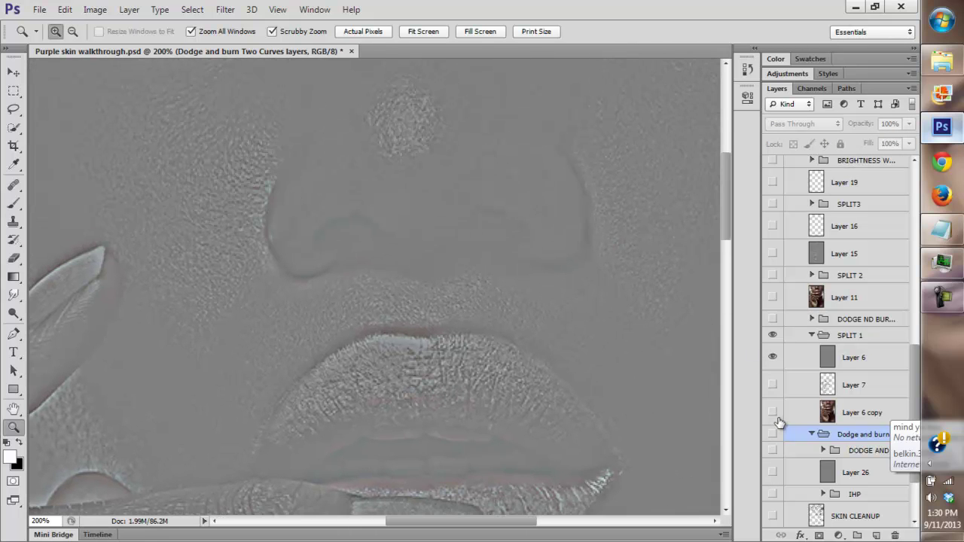
Turn on Layer 6 copy and compare the nose and lips with the Layer 6 texture off and on
left_click(772, 412)
left_click(771, 357)
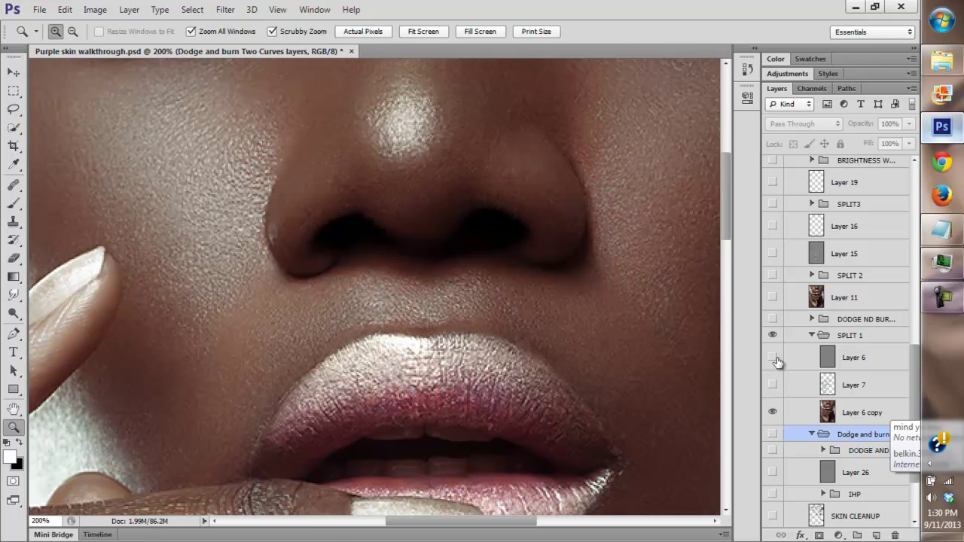
left_click(772, 356)
left_click(772, 357)
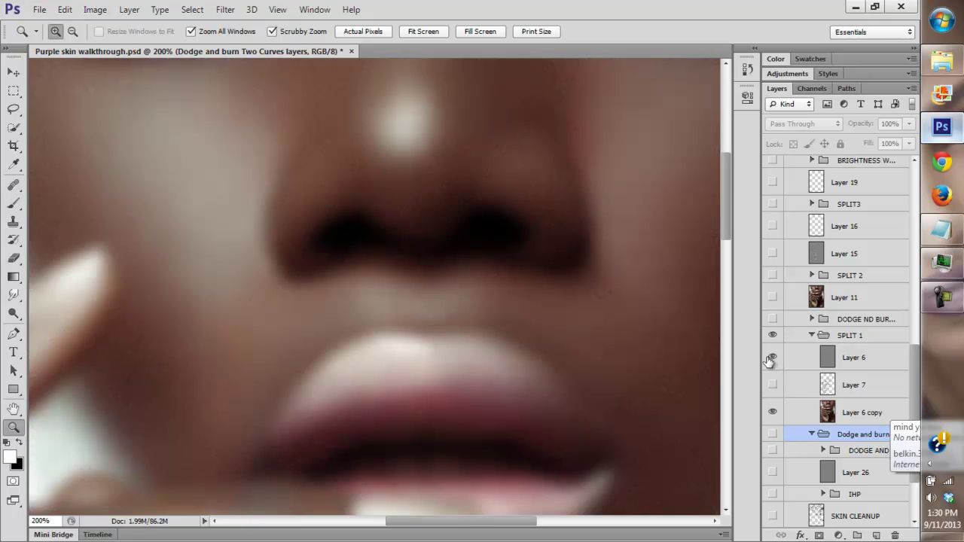
left_click(771, 357)
left_click(423, 31)
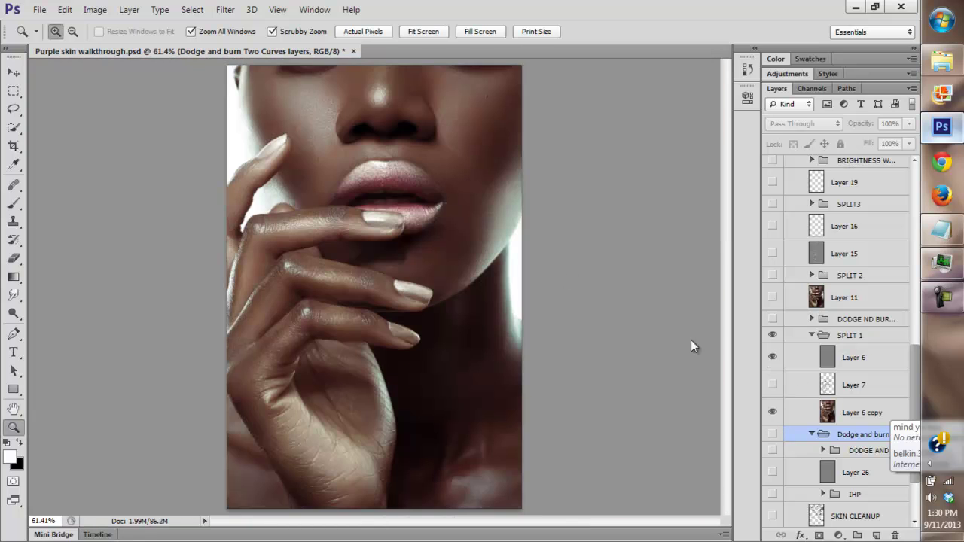
Compare the whole image with Layer 7 of the SPLIT 1 group off and on
left_click(772, 384)
left_click(772, 385)
left_click(772, 385)
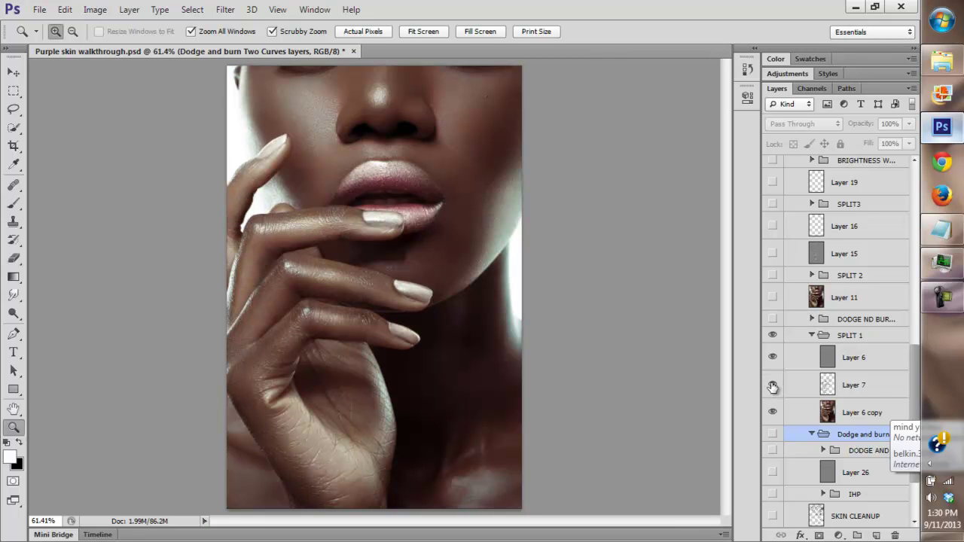
left_click(772, 385)
left_click(771, 385)
left_click(771, 385)
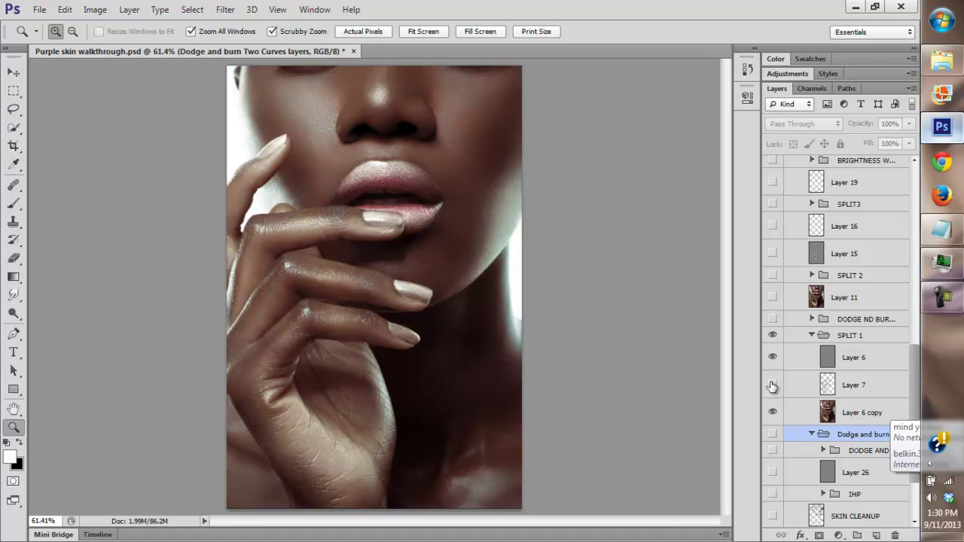
left_click(772, 384)
left_click(765, 384)
left_click(766, 384)
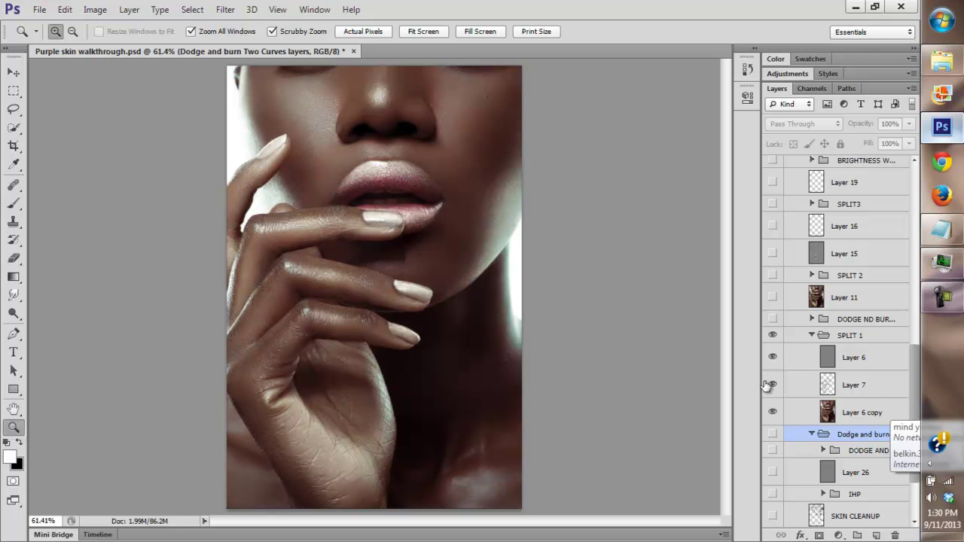
left_click(771, 385)
left_click(772, 386)
left_click(772, 385)
Examine the fingers and palm at 100% with Layer 7 hidden
left_click_drag(254, 303, 443, 365)
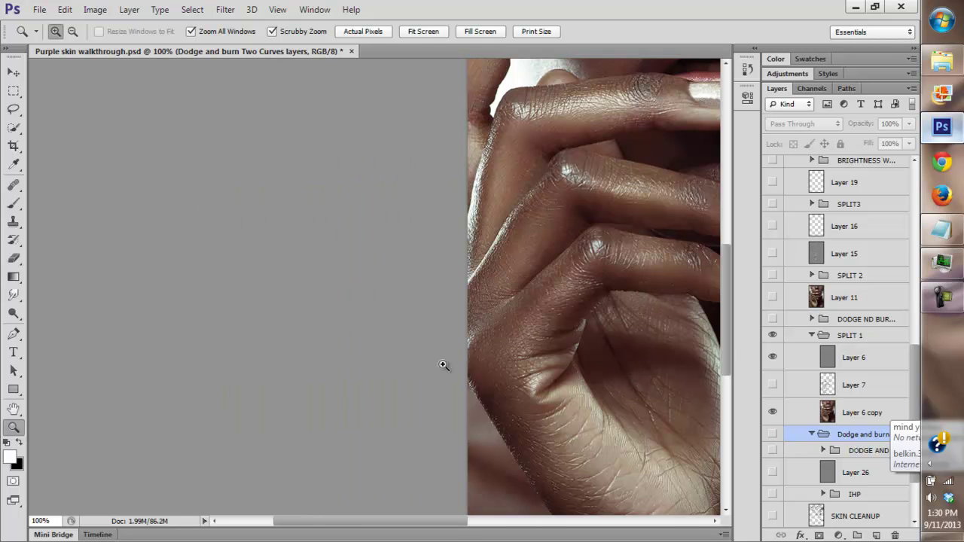
left_click_drag(451, 527, 478, 522)
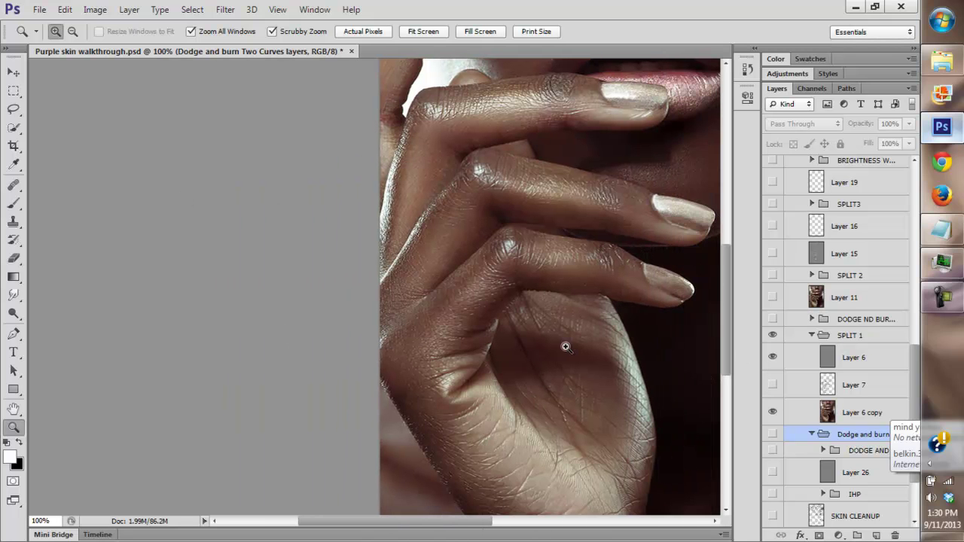
left_click(423, 31)
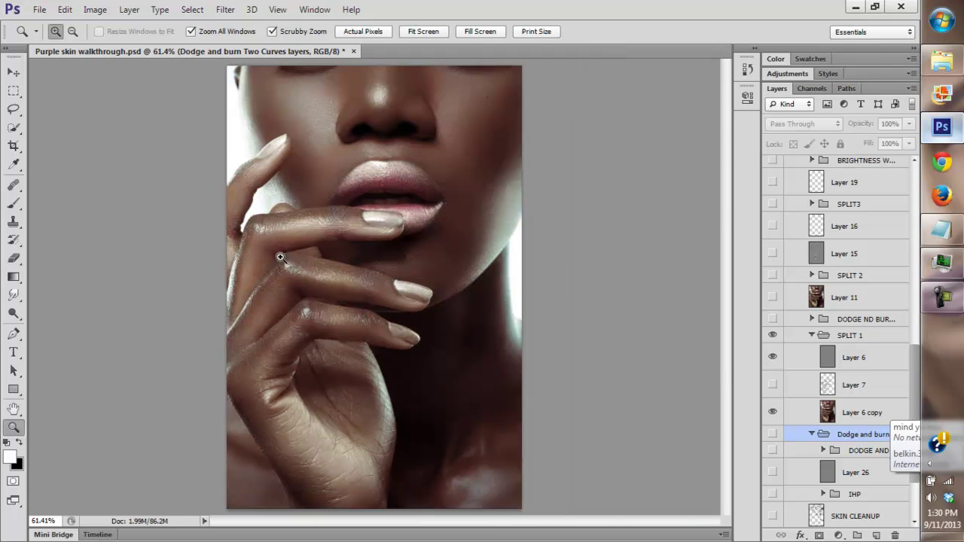
left_click_drag(288, 356, 407, 315)
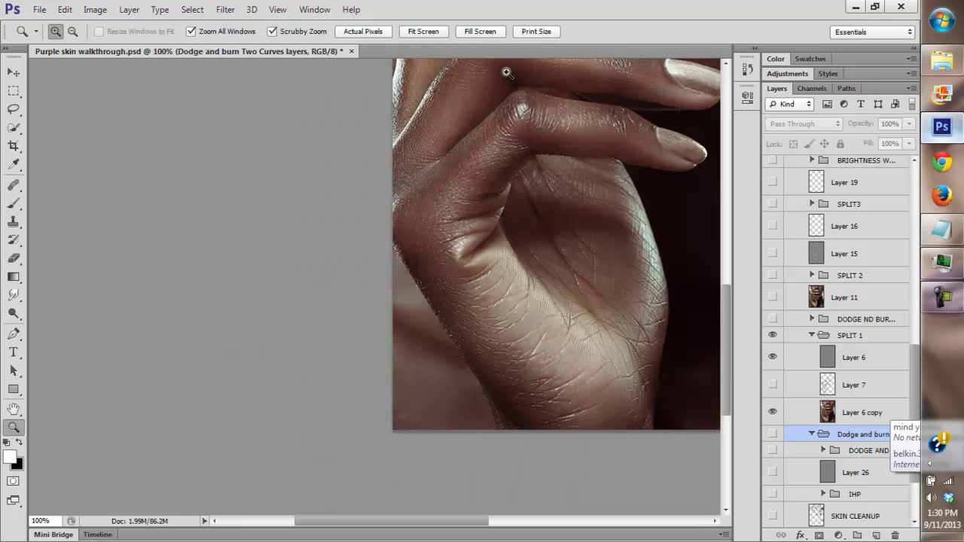
left_click(432, 39)
Turn on Layer 7, view its paint strokes in isolation, and restore the other SPLIT 1 layers
left_click(771, 384)
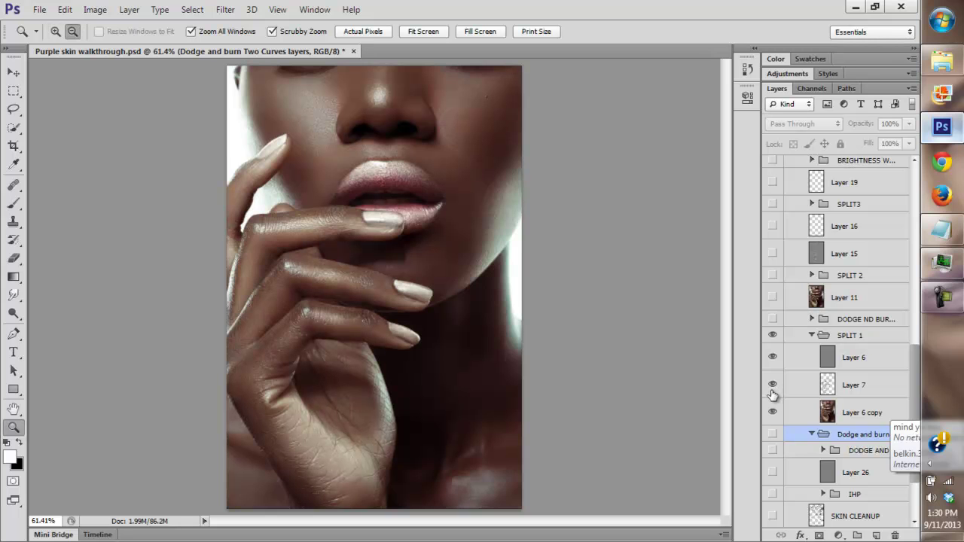
left_click(771, 388, "alt")
left_click(772, 388, "alt")
left_click(773, 385, "alt")
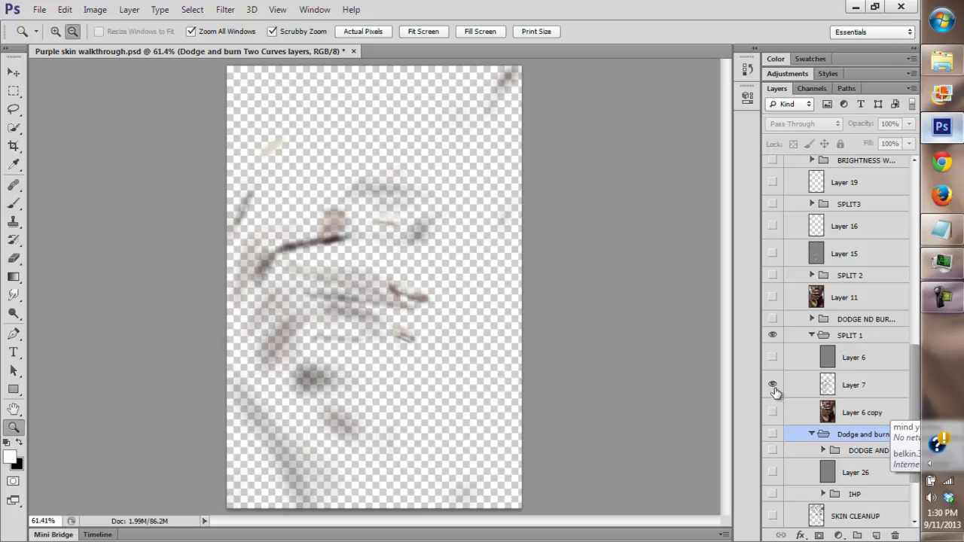
left_click(773, 387, "alt")
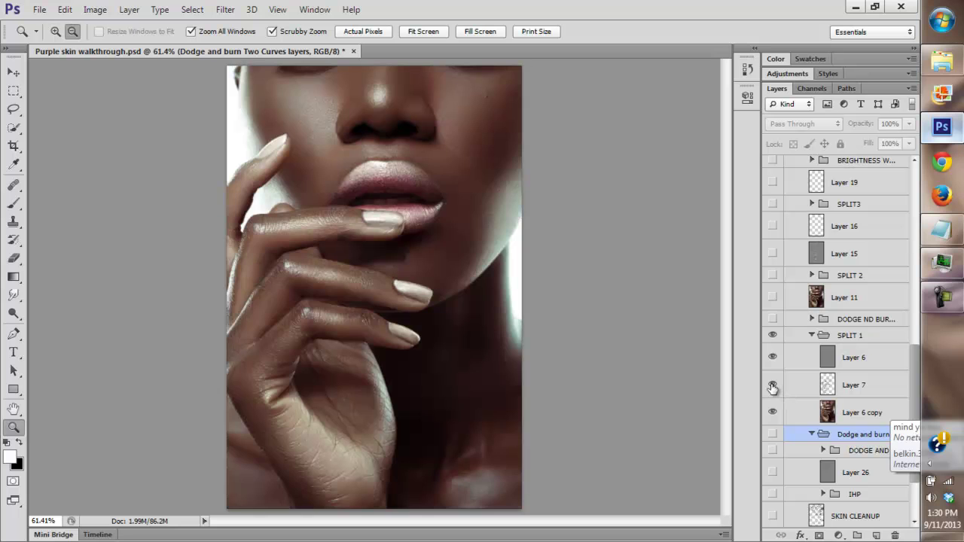
Toggle the SPLIT 1 group off and on, and examine the lips, chin and fingers at 100%
left_click_drag(915, 364, 916, 358)
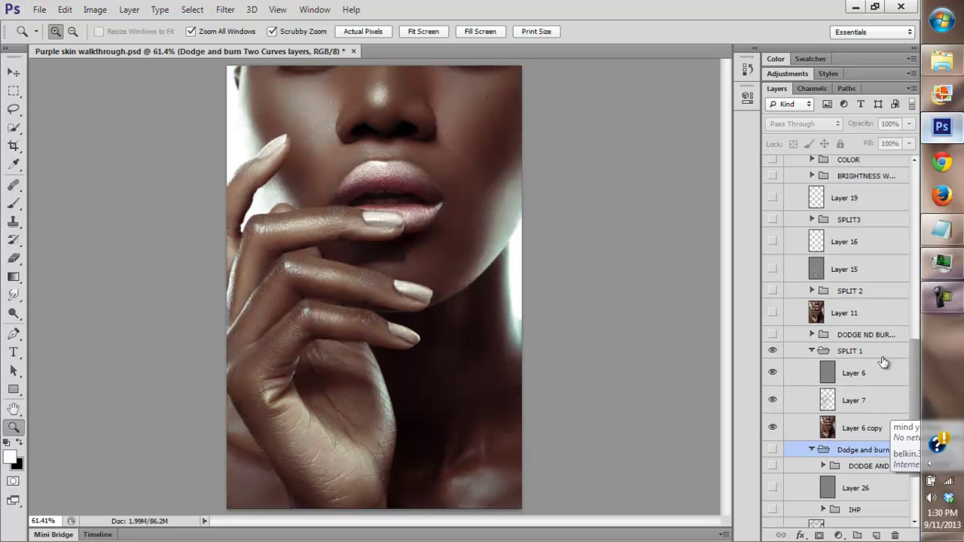
left_click(771, 351)
left_click(771, 351)
scroll(912, 358, "up", 1)
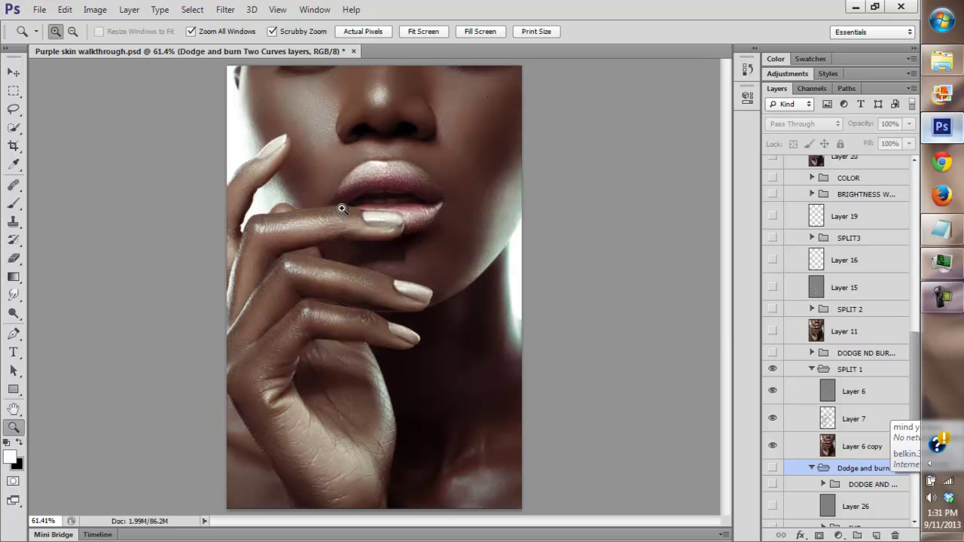
left_click(359, 237)
left_click(354, 236)
mouse_move(725, 291)
left_mouse_down()
mouse_move(726, 277)
mouse_move(724, 296)
left_mouse_up()
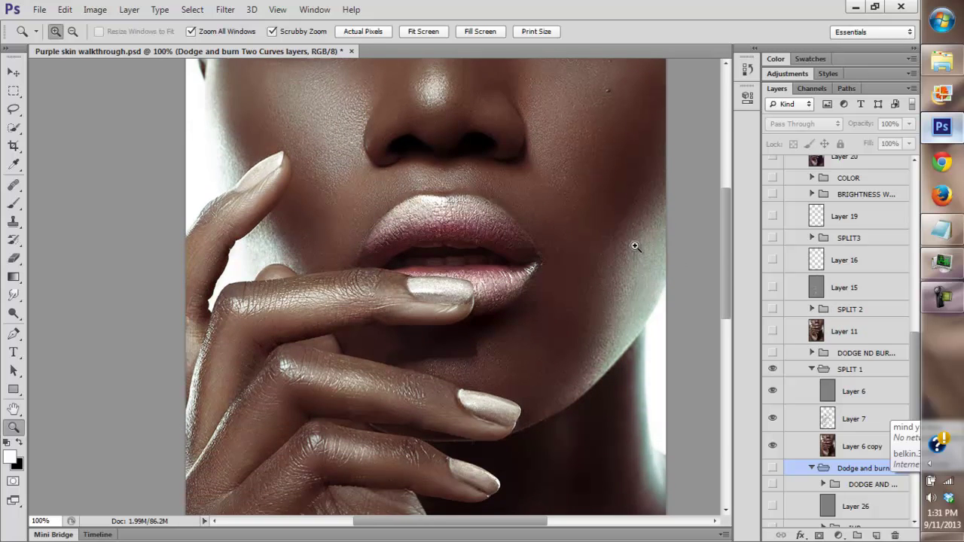
left_click_drag(435, 66, 422, 67)
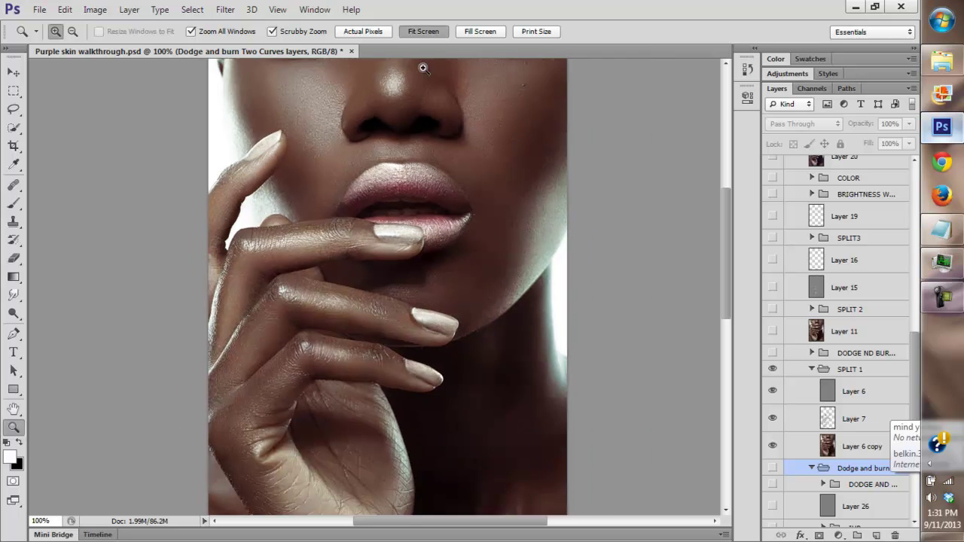
Compare the whole image with the SPLIT 1 group and its individual layers off and on
left_click(771, 370)
left_click(771, 371)
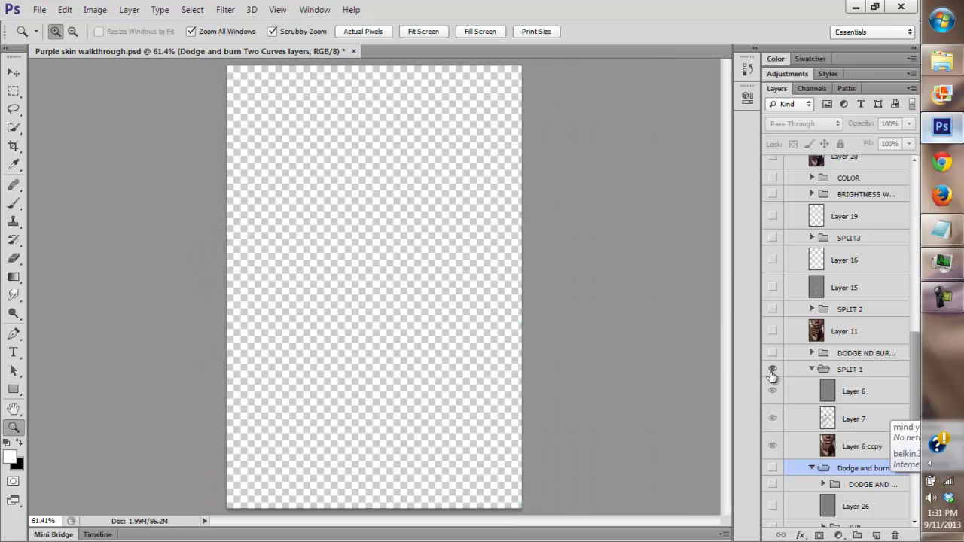
left_click(773, 391)
left_click(772, 391)
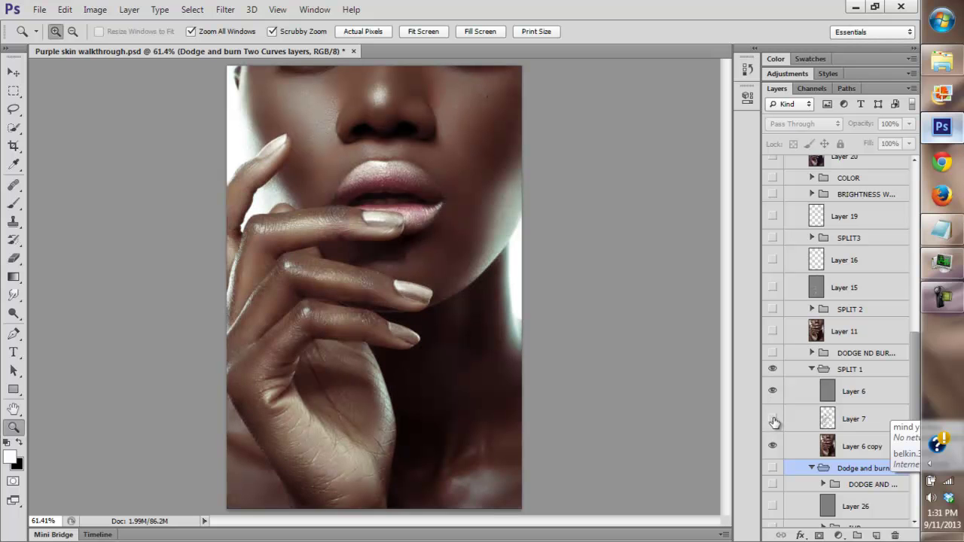
Compare the skin tones on the bent fingers at 200% with Layer 7 off and on
left_click(289, 314)
left_click(289, 314)
left_click(301, 309)
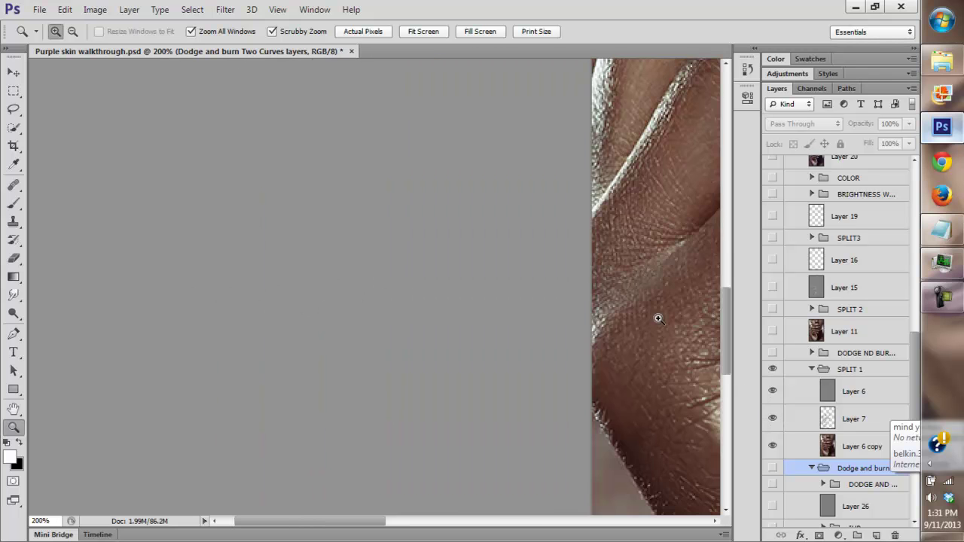
left_click_drag(497, 265, 476, 279)
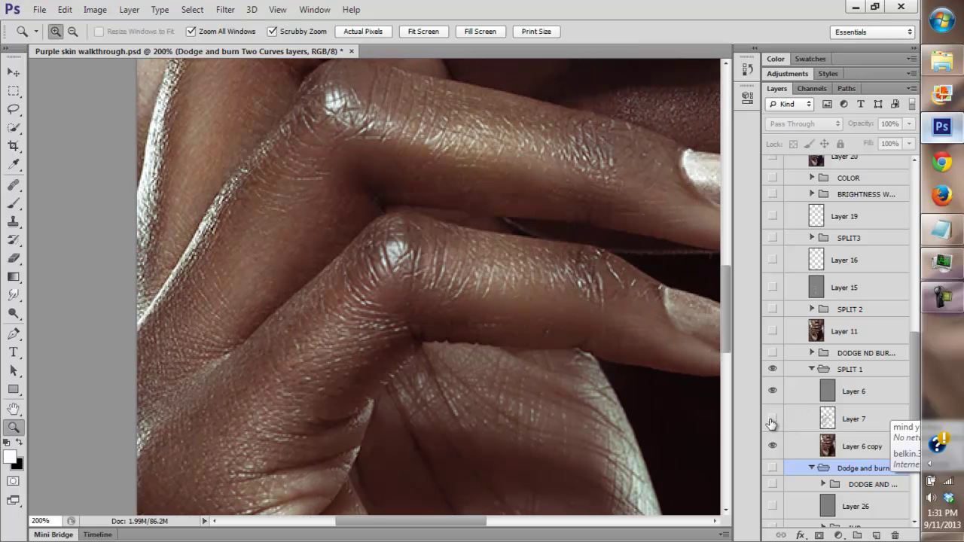
left_click(771, 424)
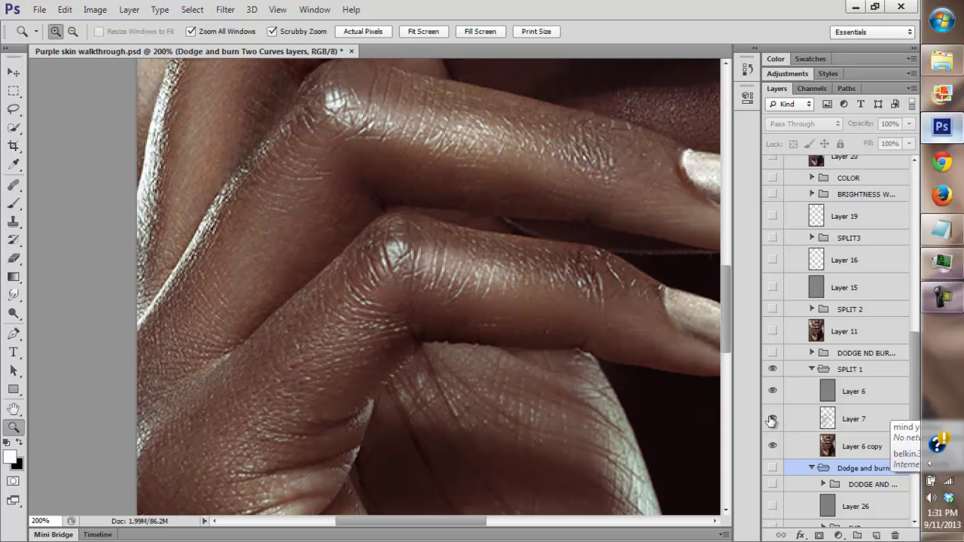
Turn on the dodge and burn group directly above SPLIT 1 and examine the fingers and lips at 100%
left_click(772, 369)
left_click(771, 369)
left_click(421, 32)
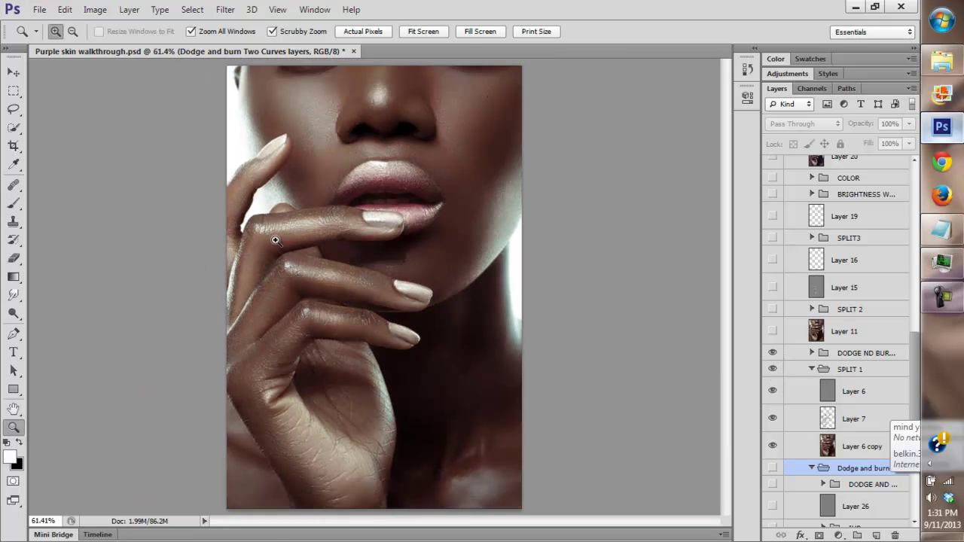
left_click(771, 418)
left_click(770, 417)
left_click(348, 324)
left_click(431, 34)
left_click(378, 279)
left_click(324, 338)
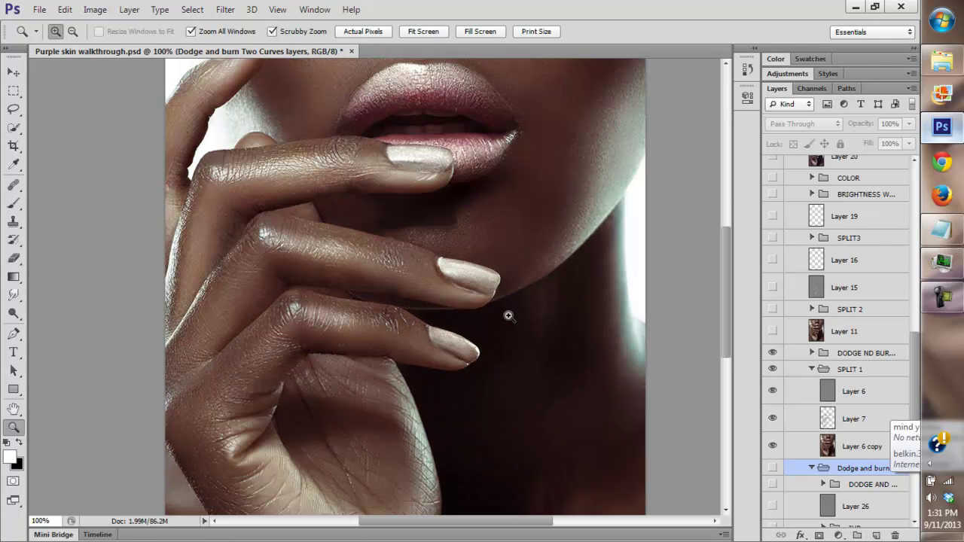
Collapse the SPLIT 1 group and turn on Layer 11 above the visible dodge and burn group
left_click(771, 369)
left_click(811, 369)
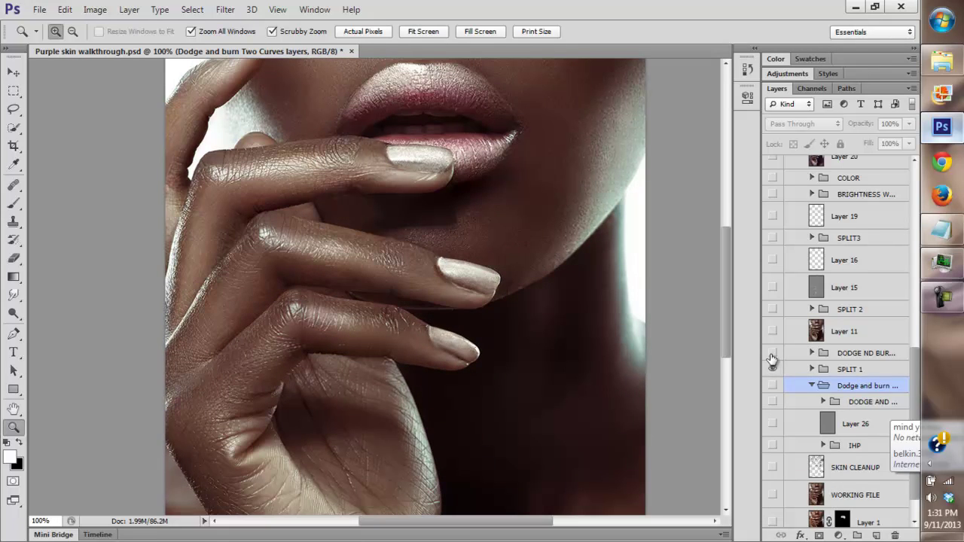
left_click_drag(772, 357, 773, 312)
left_click(772, 331)
left_click(772, 332)
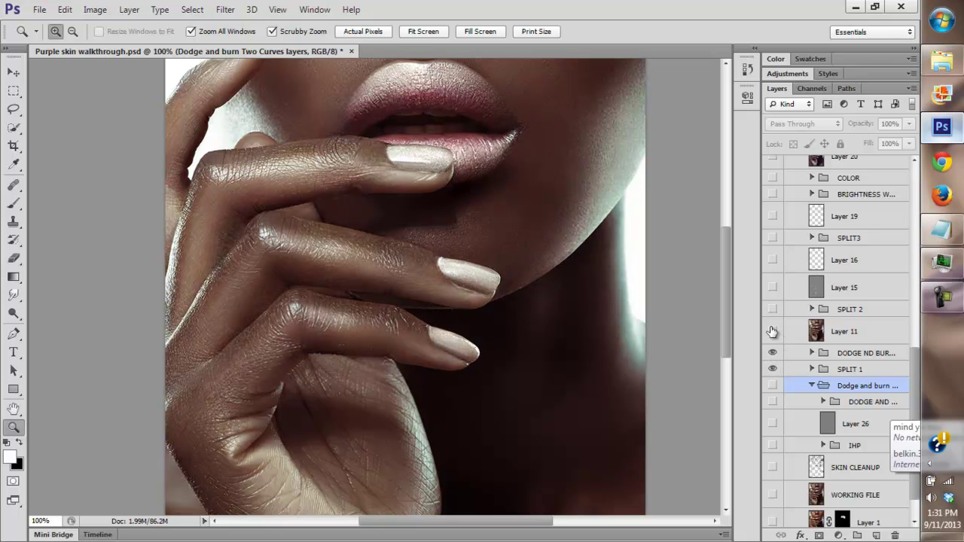
left_click(772, 329)
Compare the lips and the fingertip at 200% with Layer 11 off and on, and enlarge them to 300%
left_click(423, 31)
left_click(399, 239)
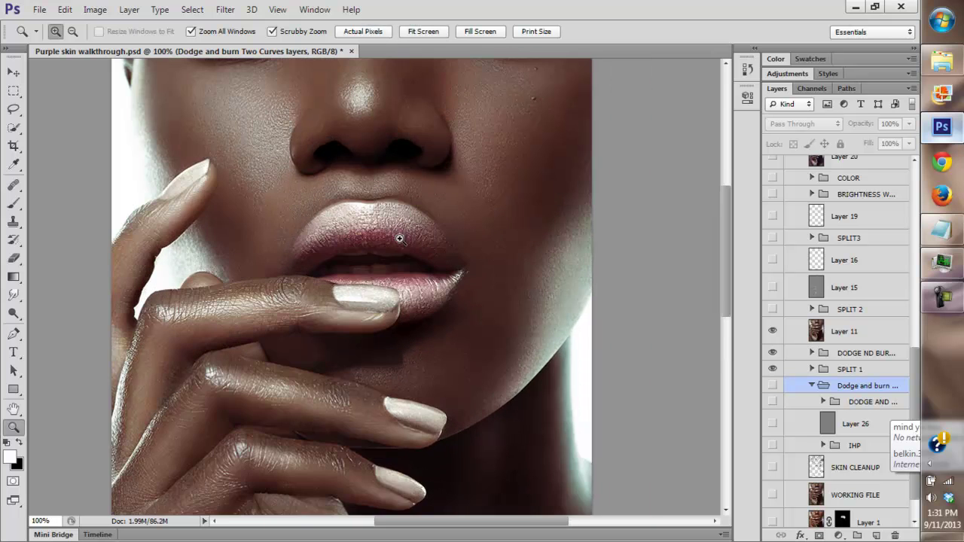
left_click(399, 239)
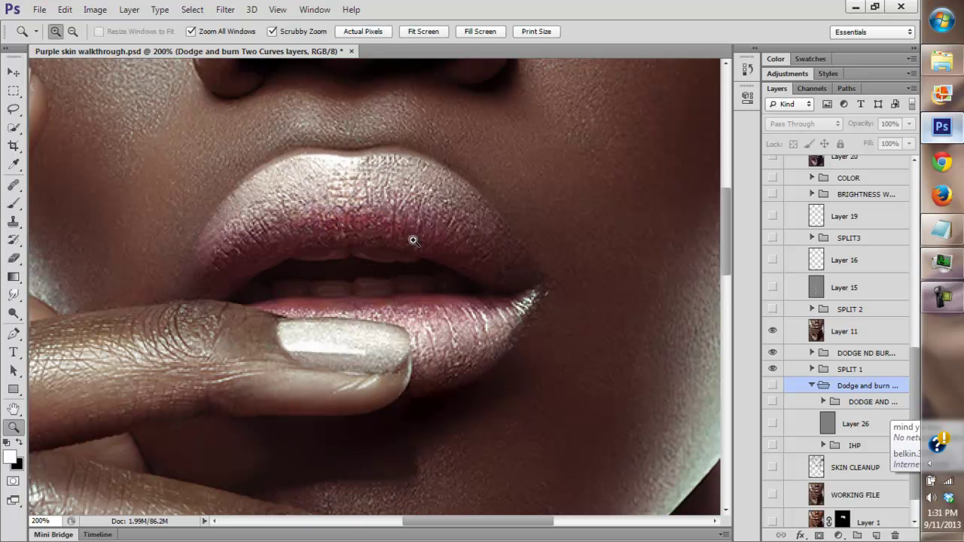
left_click(771, 331)
left_click(771, 331)
mouse_move(726, 266)
left_mouse_down()
mouse_move(729, 285)
mouse_move(729, 276)
left_mouse_up()
left_click(772, 330)
left_click(772, 331)
left_click(770, 329)
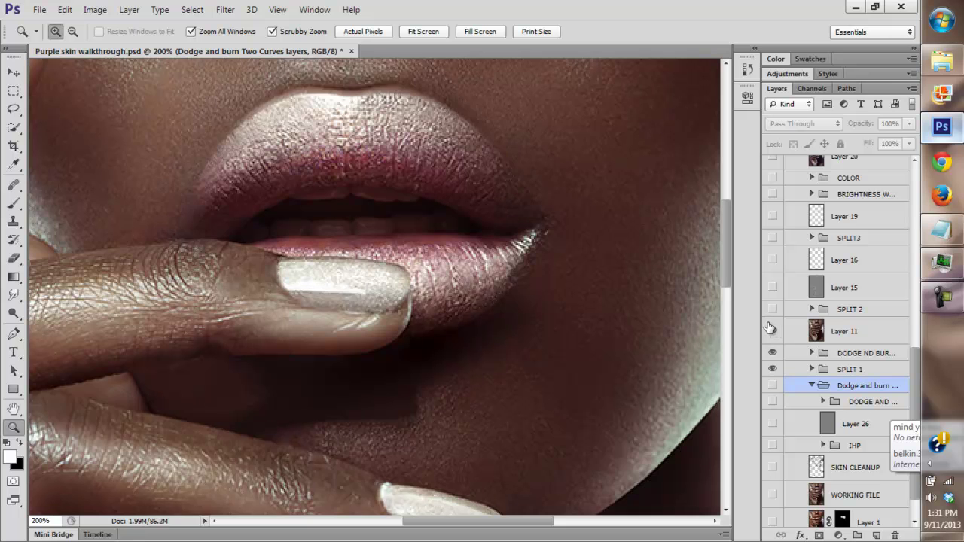
left_click(772, 329)
left_click(367, 81)
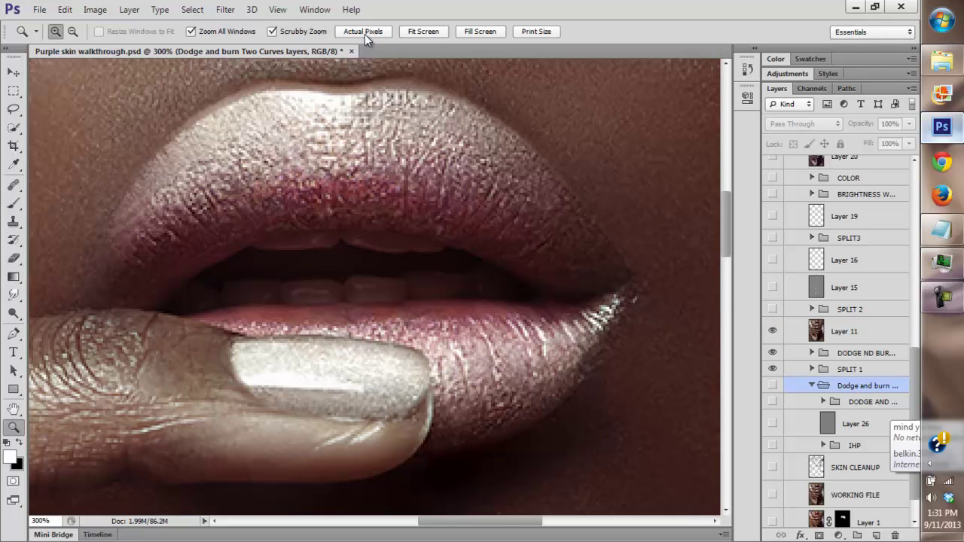
Compare the lips at 300% and the bent fingers at about 200% with Layer 11 off and on
left_click(771, 328)
left_click(771, 328)
left_click(421, 31)
left_click_drag(355, 219, 675, 309)
scroll(723, 300, "down", 2)
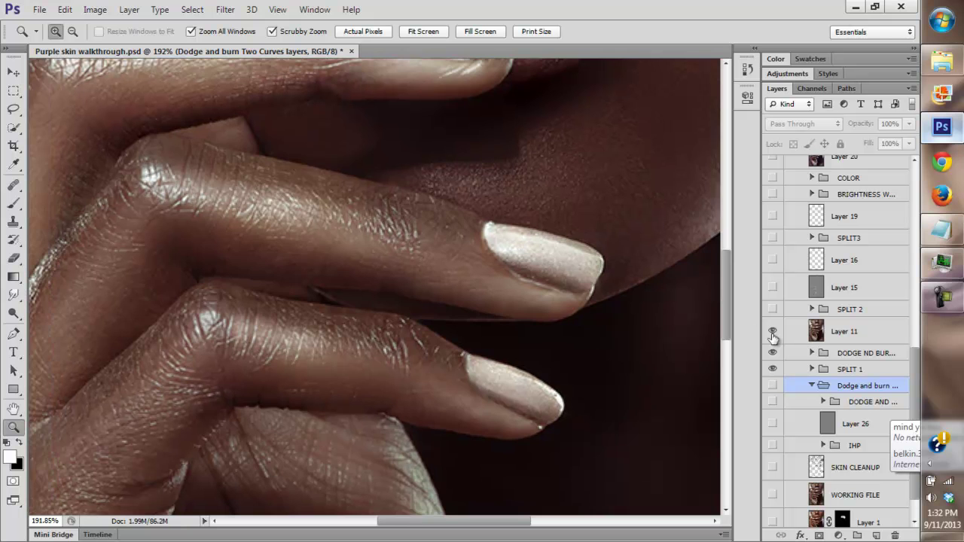
left_click(773, 332)
left_click(773, 332)
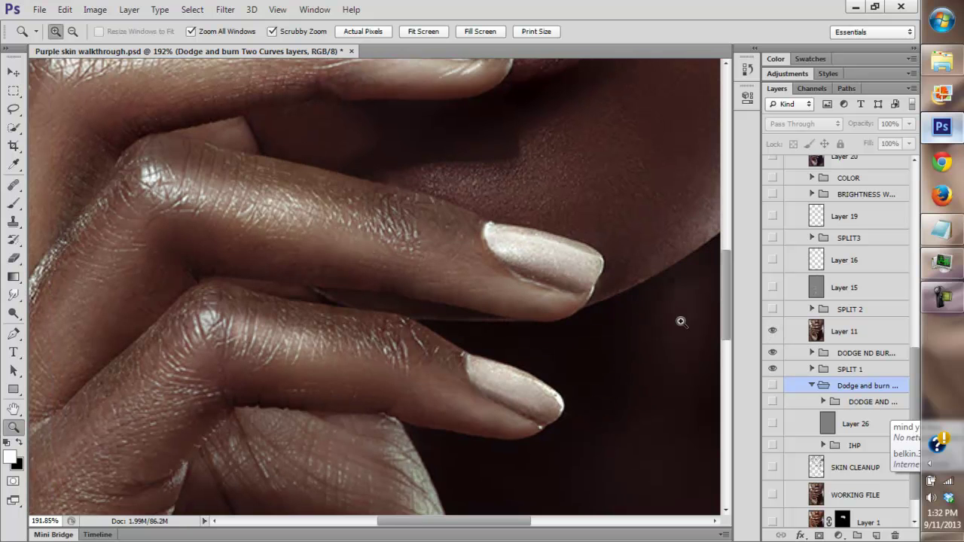
left_click(368, 34)
left_click(296, 320)
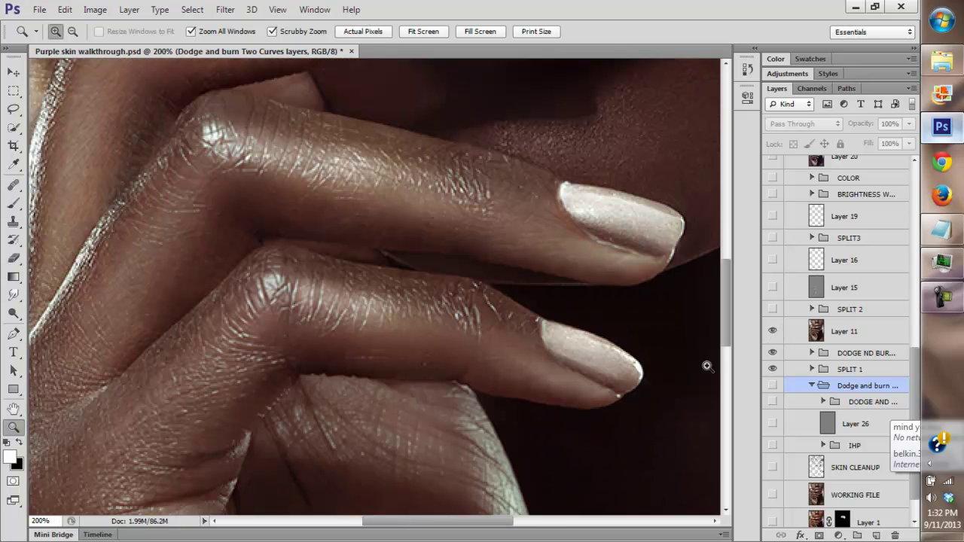
Compare the upper lip and the lowest fingertip at 300% with Layer 11 off and on, and return to the whole image
left_click(423, 32)
left_click(388, 193)
left_click(360, 255)
left_click(398, 304)
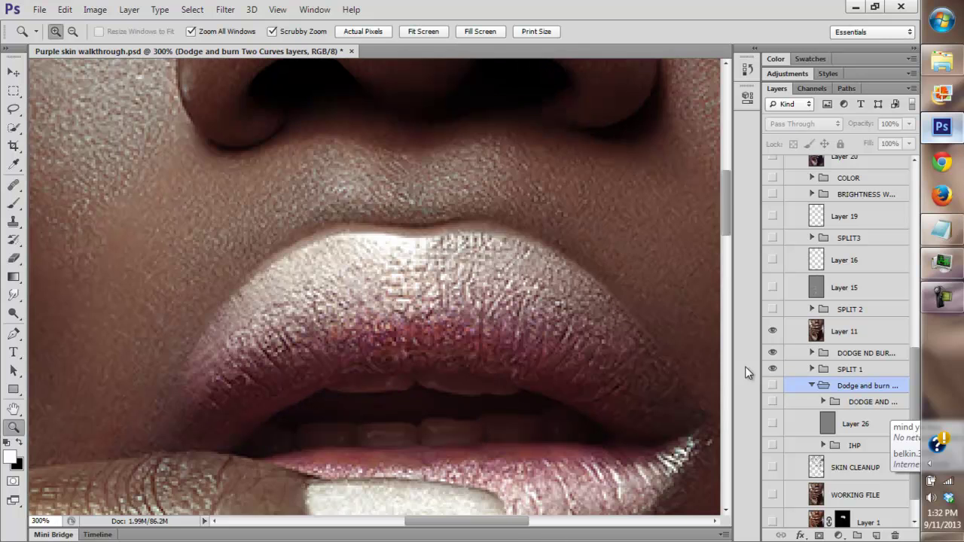
left_click(772, 330)
left_click(771, 330)
left_click_drag(728, 214, 731, 346)
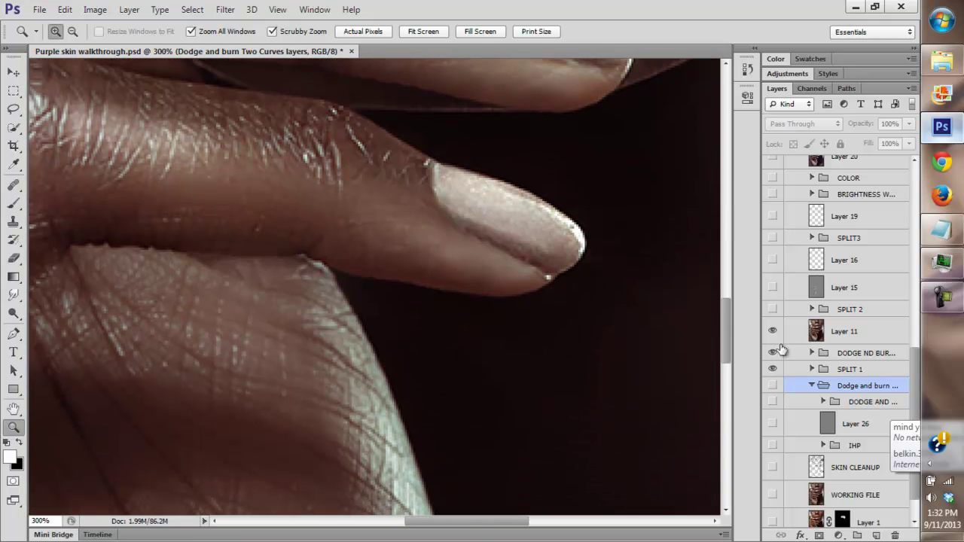
left_click(774, 331)
left_click(423, 31)
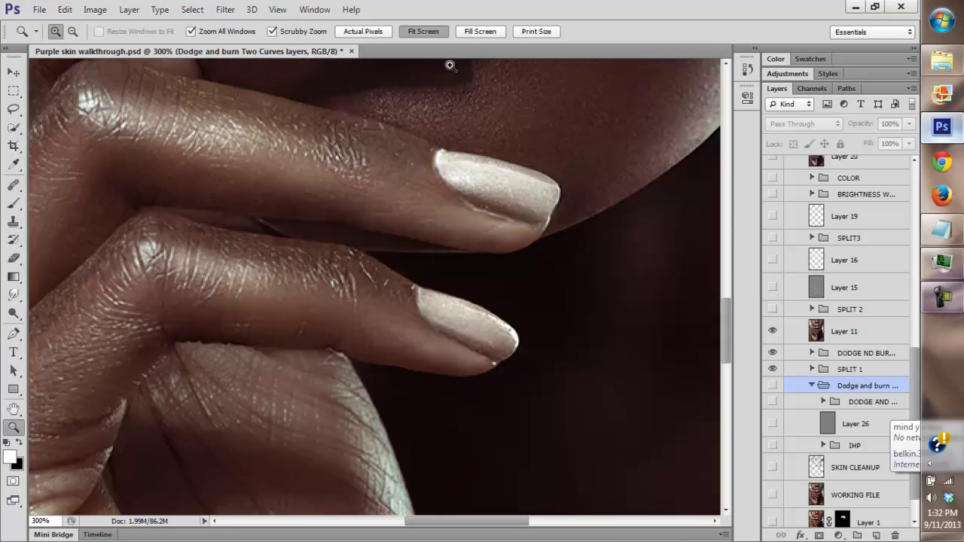
Expand the DODGE ND BURN DETALING group, turn on all its layers including Layer 10 copy, and hide Layer 11
left_click(772, 352)
left_click(810, 359)
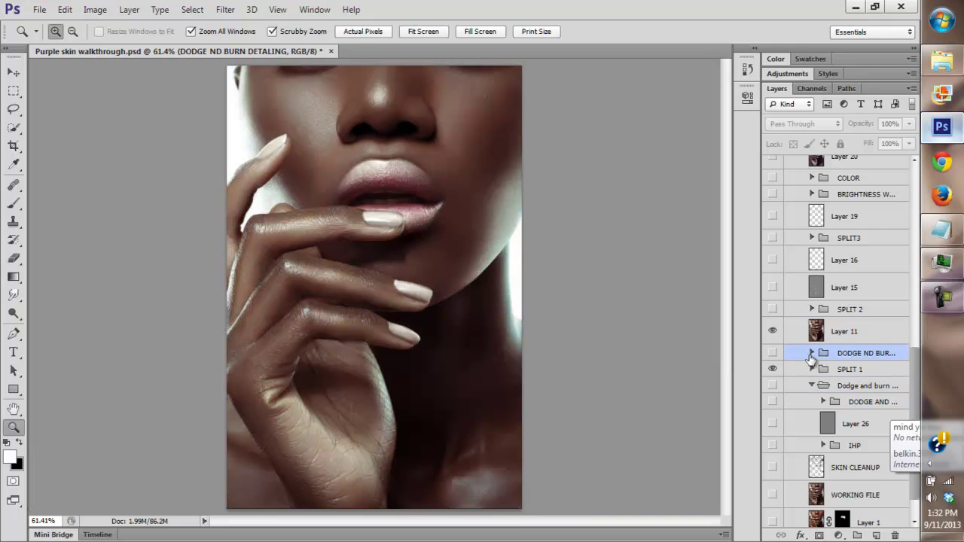
left_click(811, 353)
left_click(771, 457)
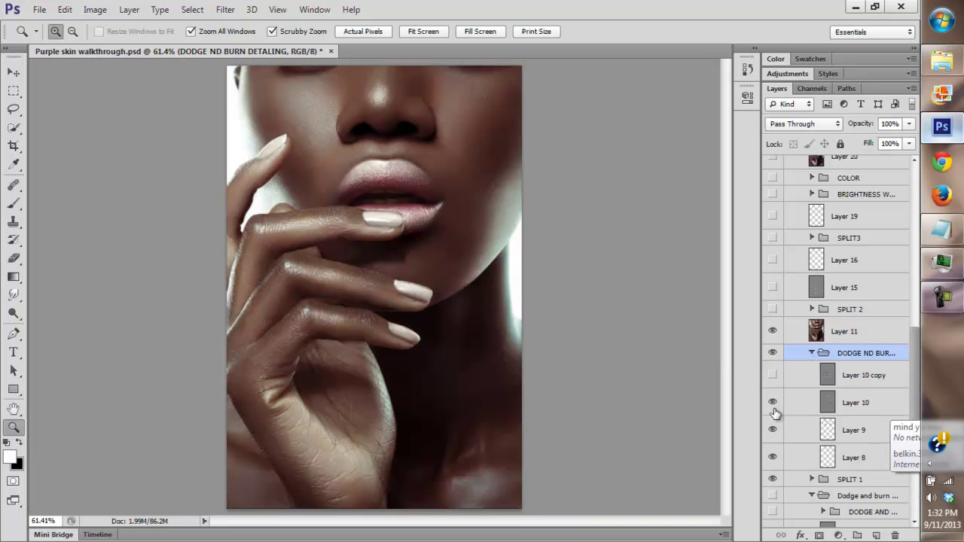
left_click(772, 375)
left_click(772, 331)
Compare the whole image with the DODGE ND BURN DETALING group off and on
left_click(772, 353)
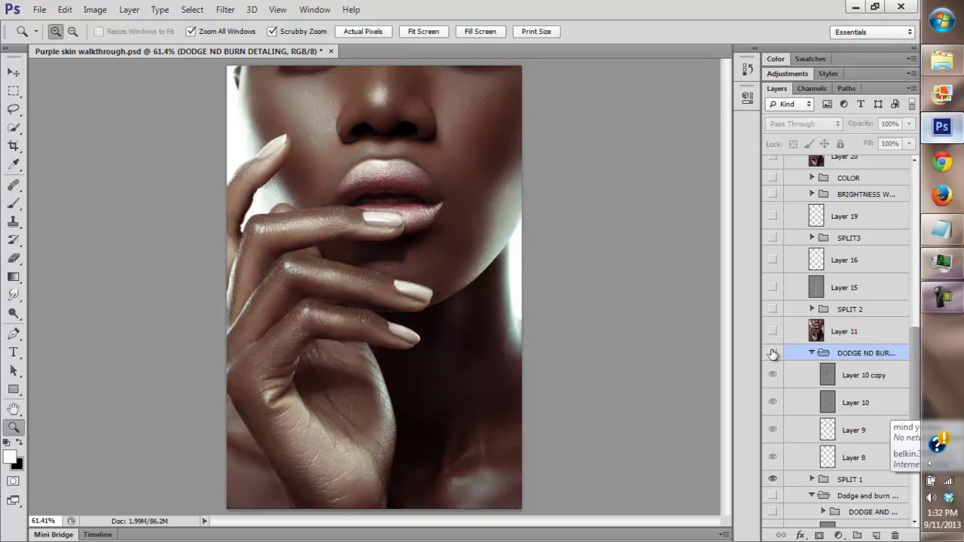
left_click(772, 352)
left_click(772, 352)
left_click(772, 353)
left_click(771, 352)
left_click(772, 353)
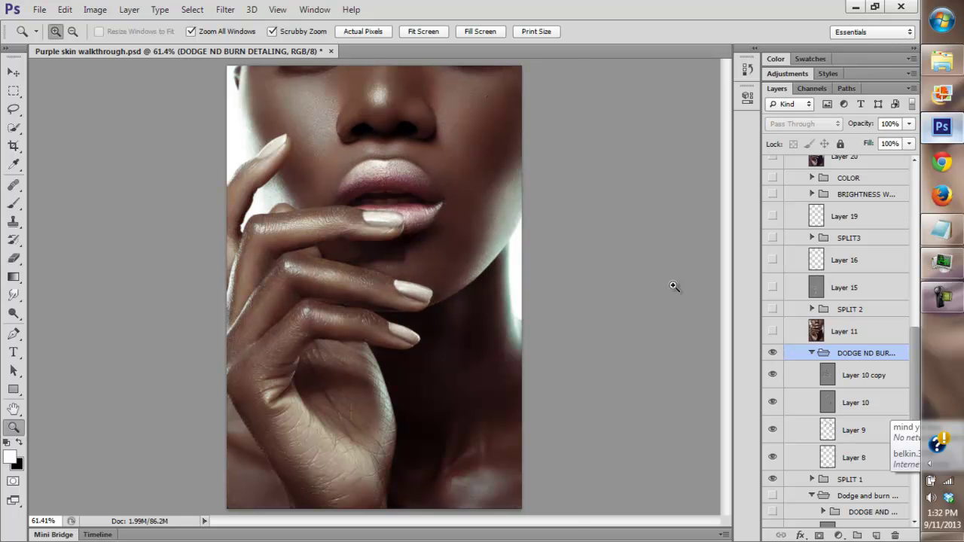
Compare the fingers and lips at 100% with the DODGE ND BURN DETALING group off and on
left_click(398, 293)
left_click(398, 294)
left_click(772, 353)
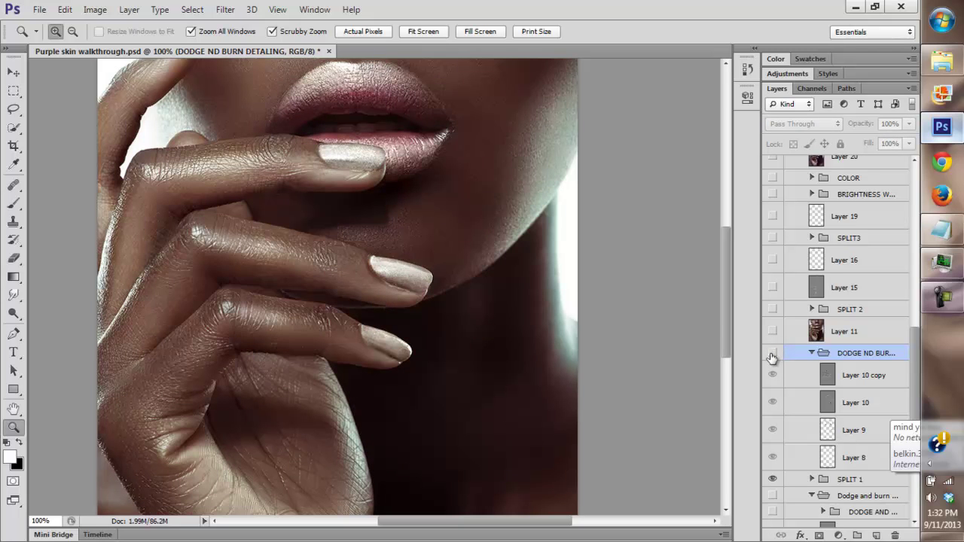
left_click(772, 353)
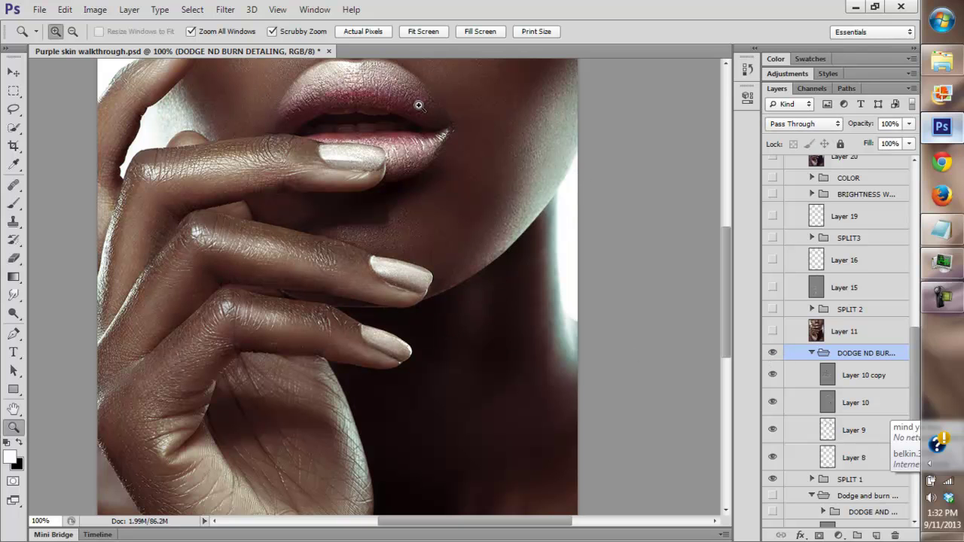
left_click(773, 352)
left_click(772, 352)
left_click(772, 352)
left_click(773, 353)
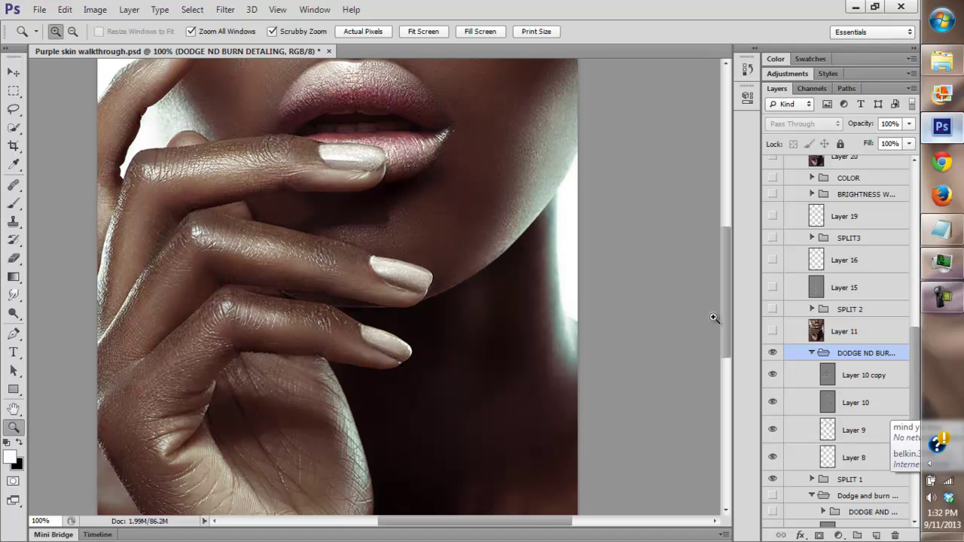
Turn Layer 11 back on, fit the whole image in view, and collapse the DODGE ND BURN DETALING group
left_click(719, 313)
left_click(773, 332)
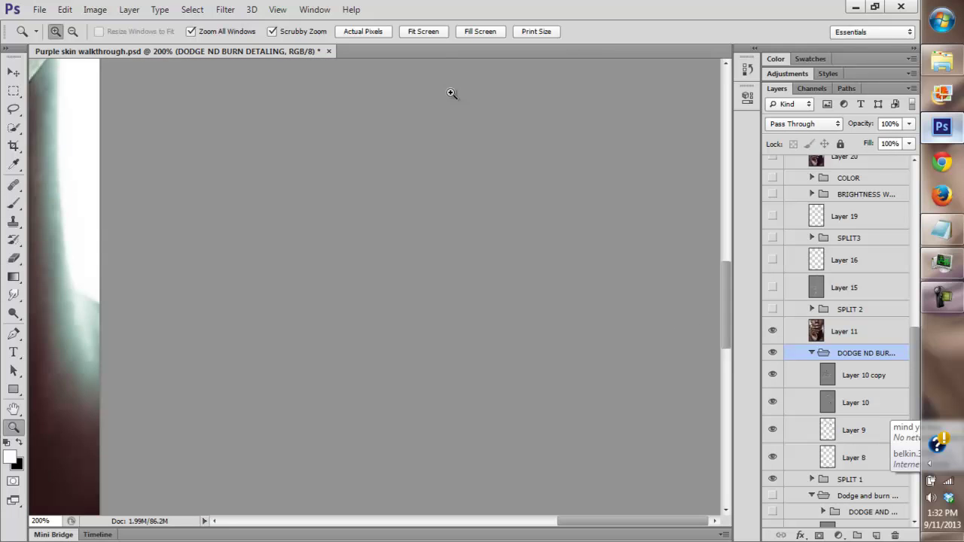
left_click(423, 32)
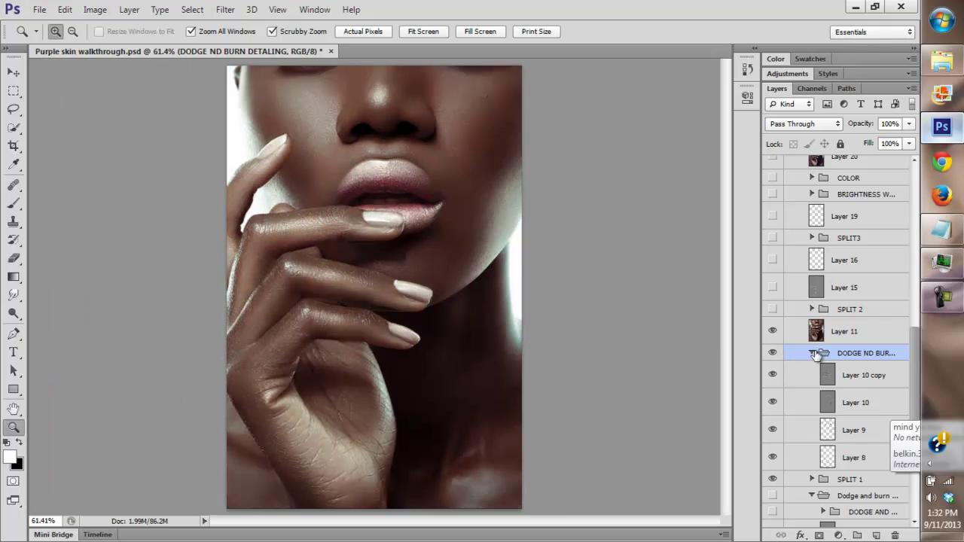
left_click(811, 352)
Turn on and expand the SPLIT 2 group, making Layer 11 copy, Layers 14, 13 and 12, and Layer 11 copy 2 visible
left_click(802, 315)
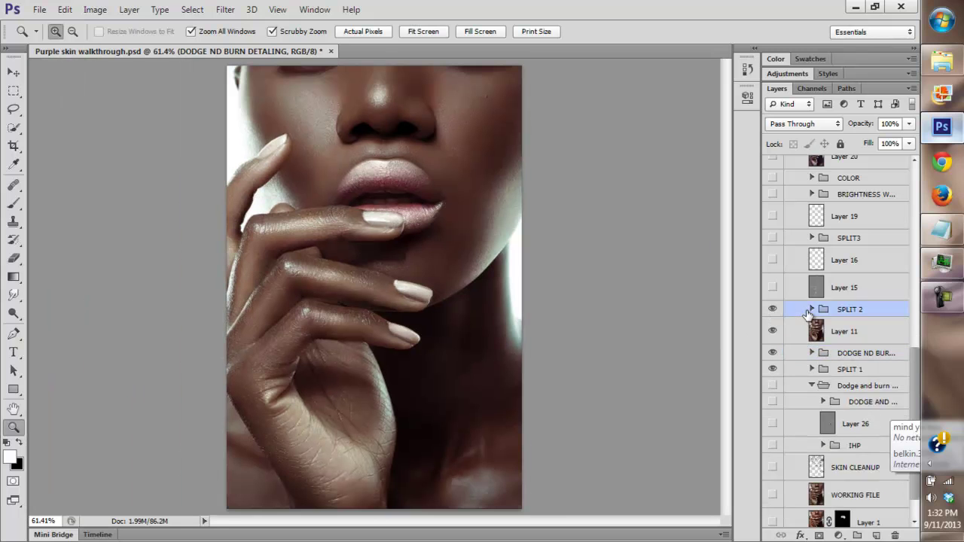
left_click(811, 310)
left_click(772, 332)
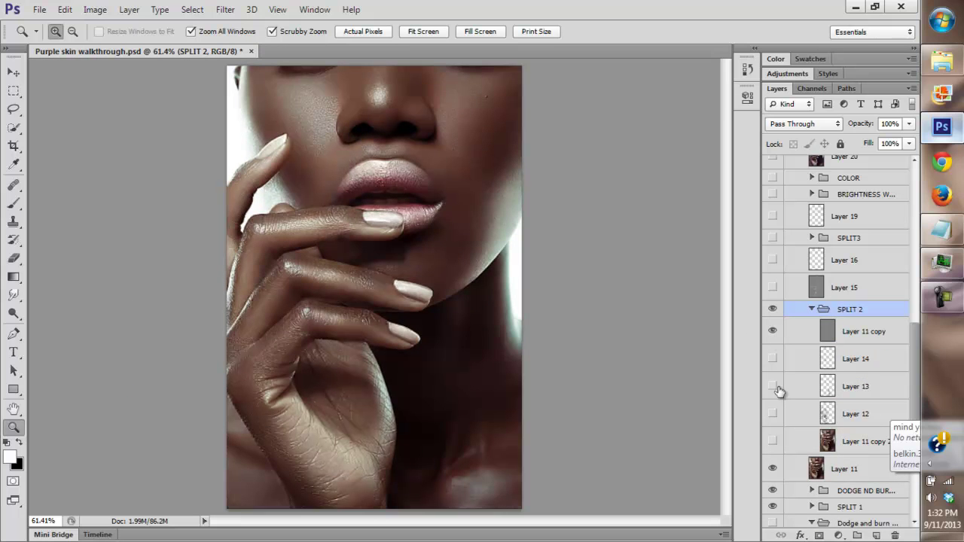
left_click(771, 441)
left_click_drag(774, 408, 772, 329)
Hide the Layer 11 copy texture layer and examine the blurred tones on the lips, fingers and palm at up to 200%
left_click(772, 331)
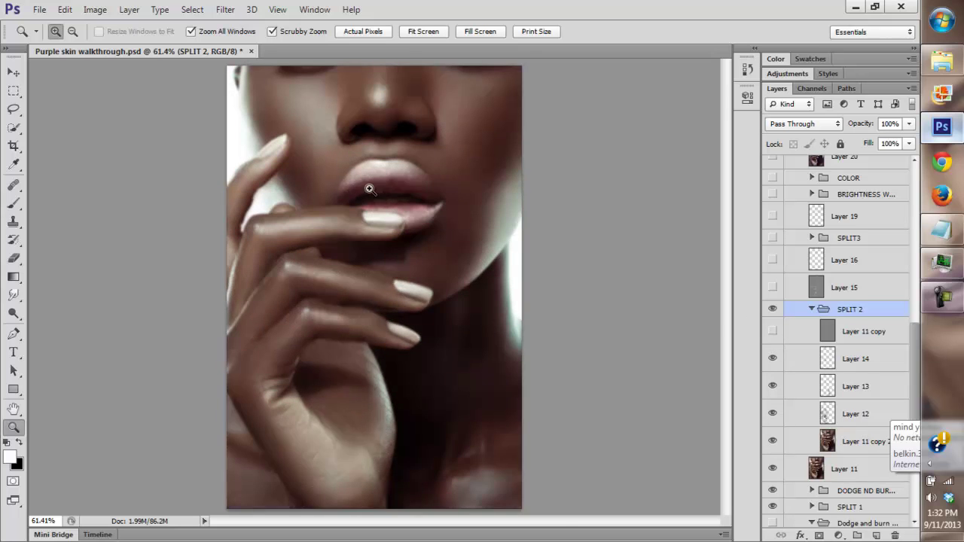
left_click(344, 190)
left_click(351, 206)
left_click_drag(726, 263, 726, 316)
scroll(726, 272, "down", 3)
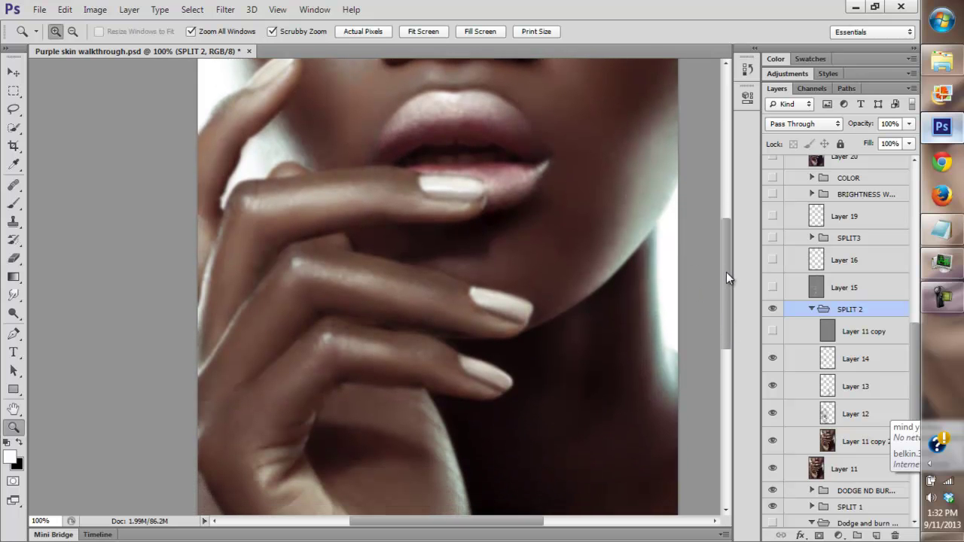
left_click(281, 251)
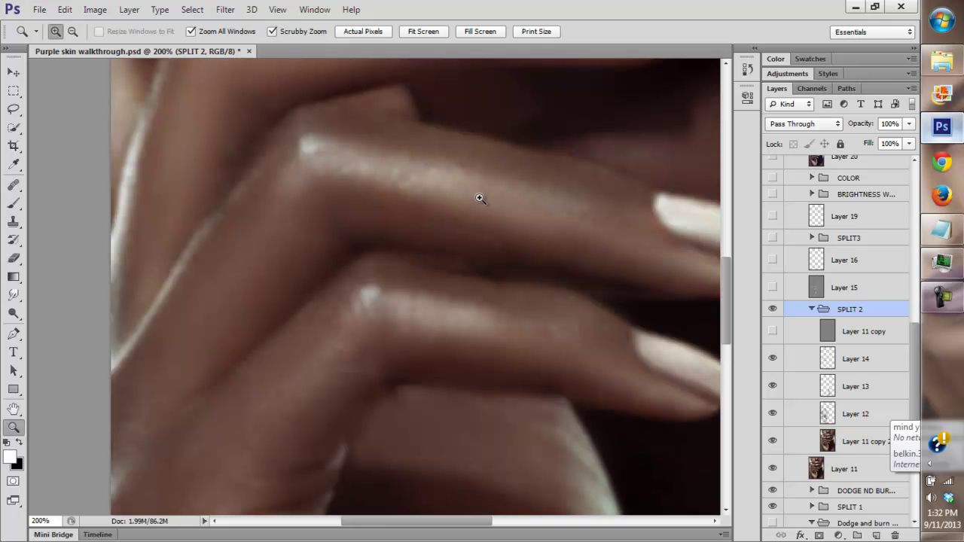
left_click_drag(727, 298, 711, 335)
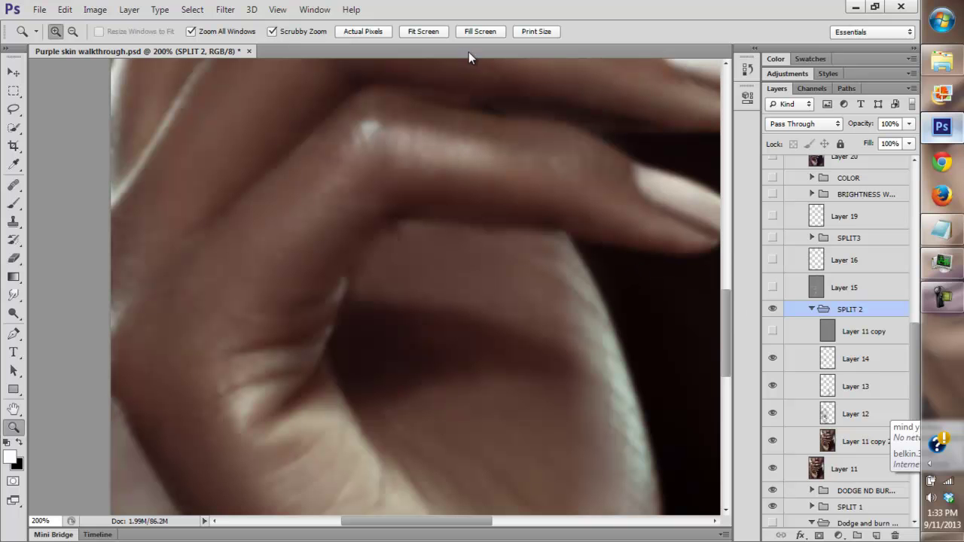
left_click_drag(729, 308, 704, 245)
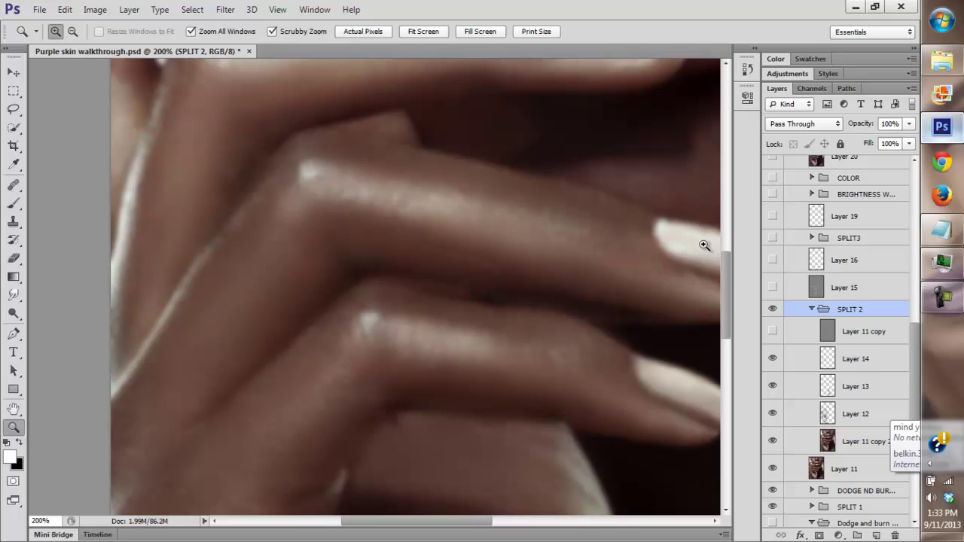
left_click(423, 32)
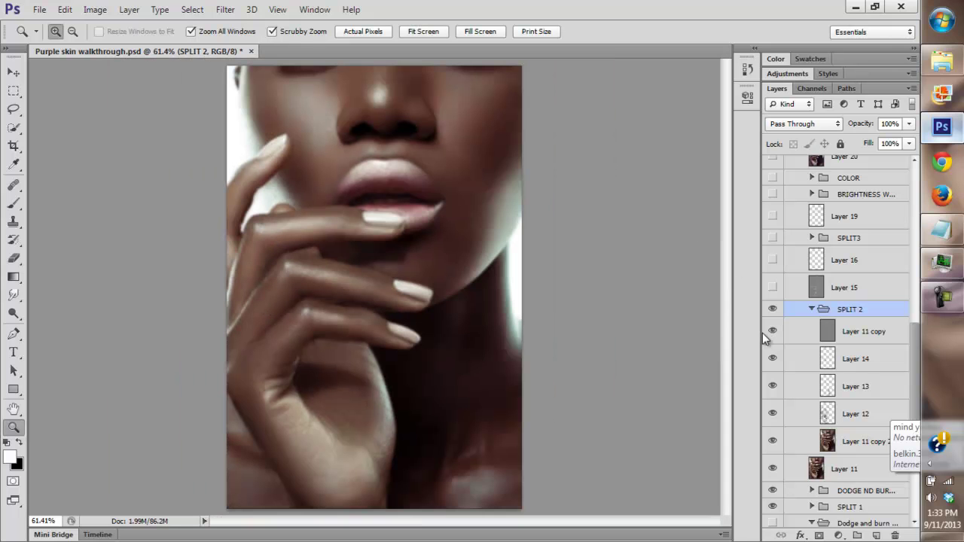
Compare the whole image with Layer 11 copy and Layer 12 of SPLIT 2 off and on
left_click(771, 332)
left_click(772, 332)
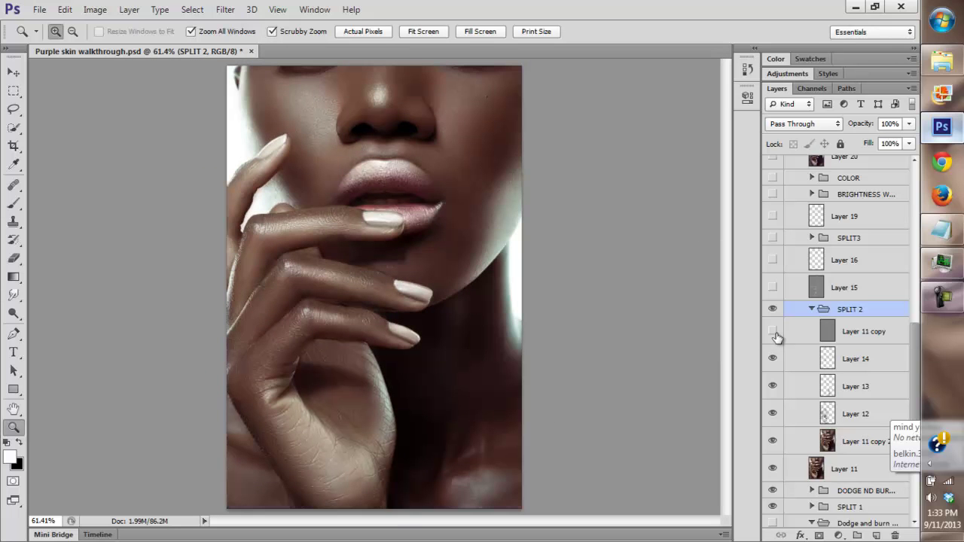
left_click(773, 332)
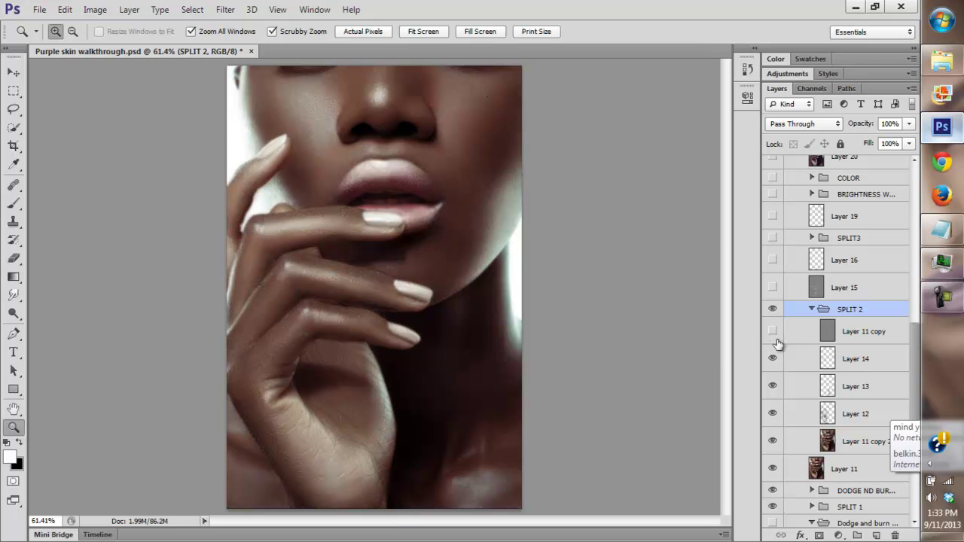
left_click(772, 414)
left_click(772, 414)
Enlarge the hand to 100% and compare it with Layer 13 off and on
left_click(292, 319)
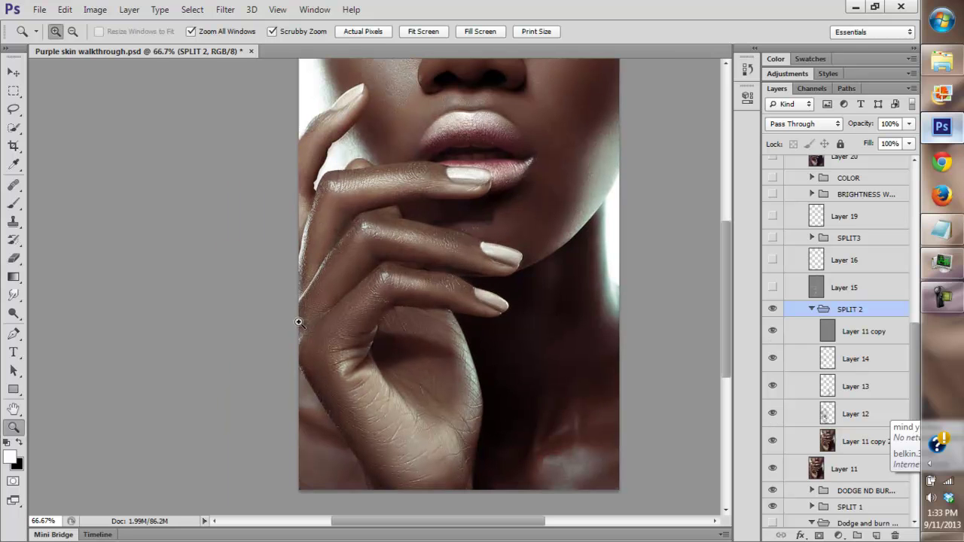
left_click(492, 332)
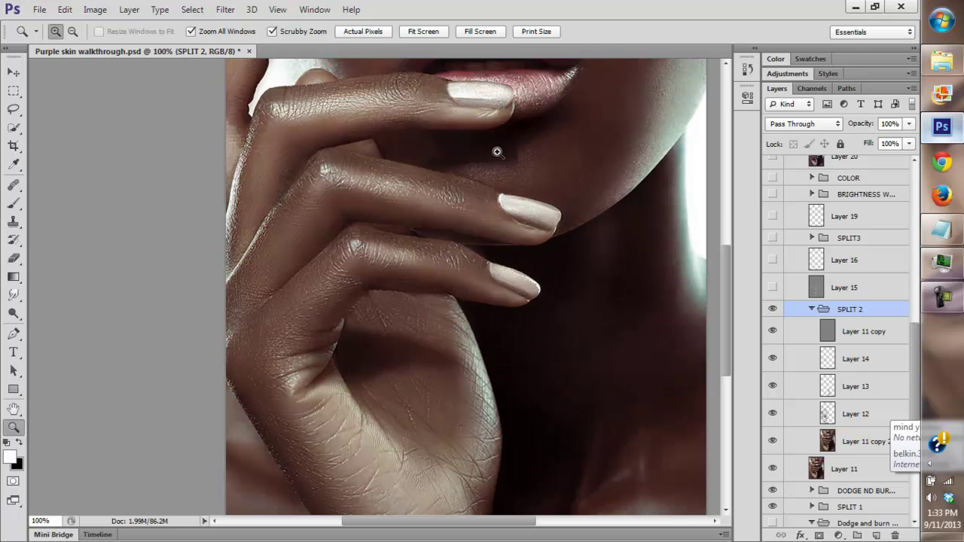
left_click(770, 388)
left_click(770, 388)
left_click(766, 389)
left_click(765, 390)
left_click(765, 392)
left_click(764, 393)
left_click(763, 392)
left_click(764, 391)
Compare the palm and finger tones at 100% with Layer 12 off and on
left_click(772, 423)
left_click(772, 422)
left_click(773, 421)
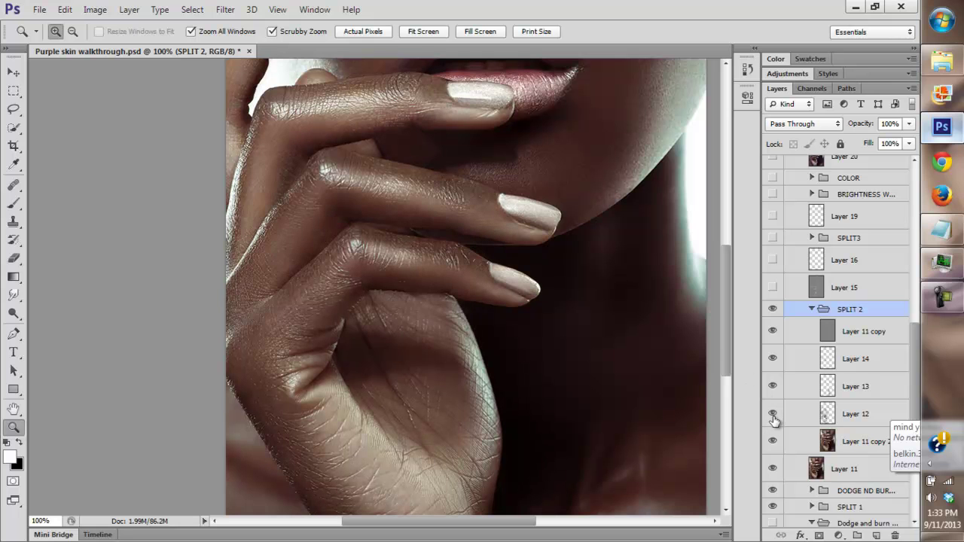
left_click(774, 421)
left_click(772, 420)
left_click(772, 422)
left_click(771, 419)
left_click(771, 420)
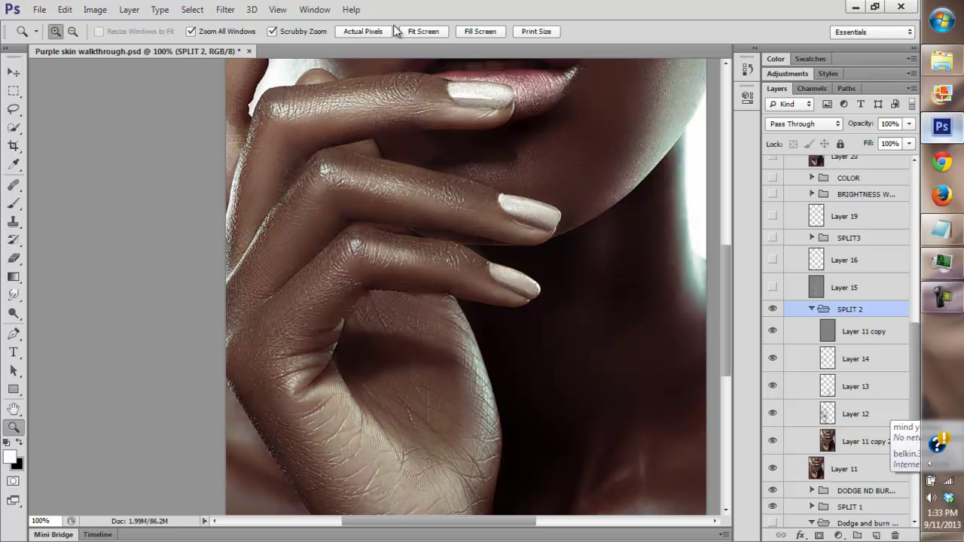
Fit the whole image in view and compare it with Layer 12 off and on
left_click(412, 30)
left_click(773, 415)
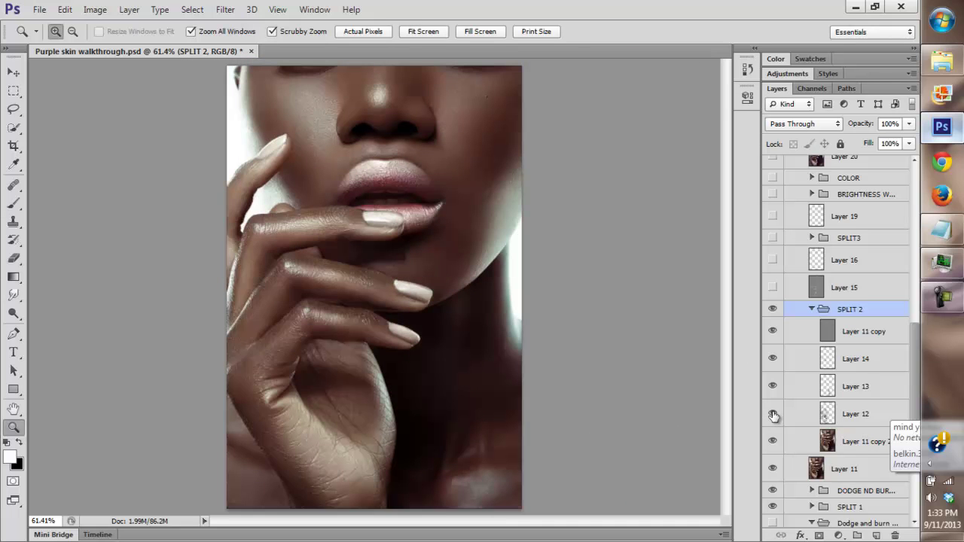
left_click(773, 416)
left_click(771, 415)
left_click(769, 416)
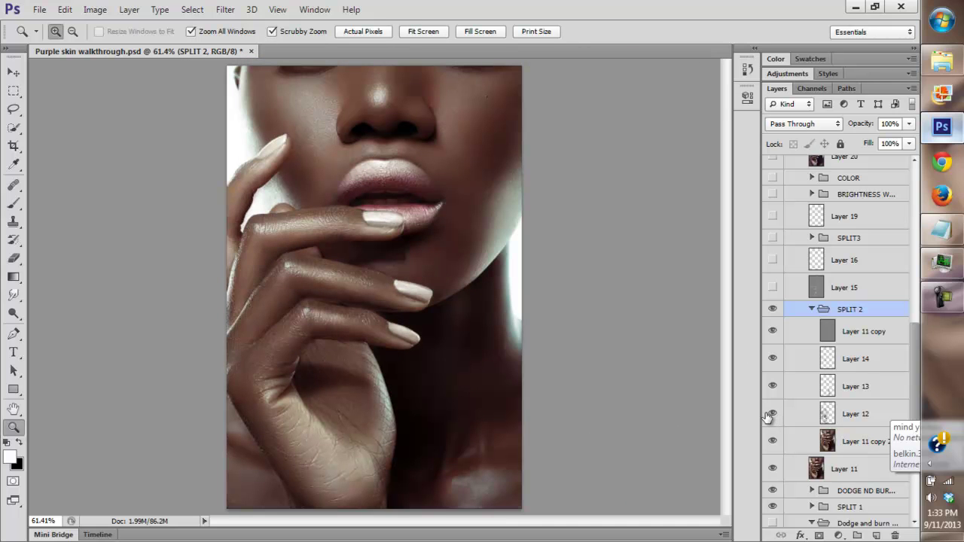
Select Layer 14 in SPLIT 2, compare the image with it off and on, and leave it hidden
left_click(780, 359)
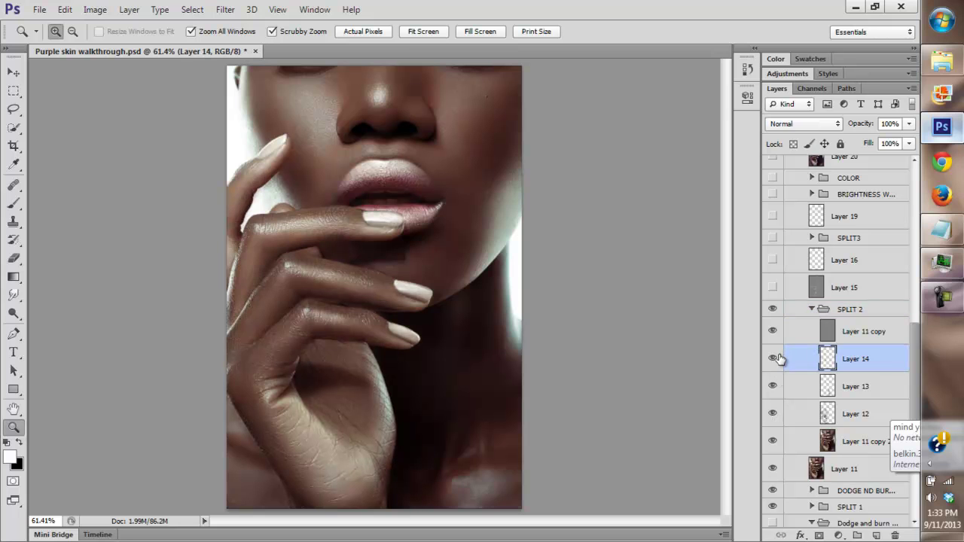
left_click(776, 359)
left_click(775, 360)
left_click(776, 361)
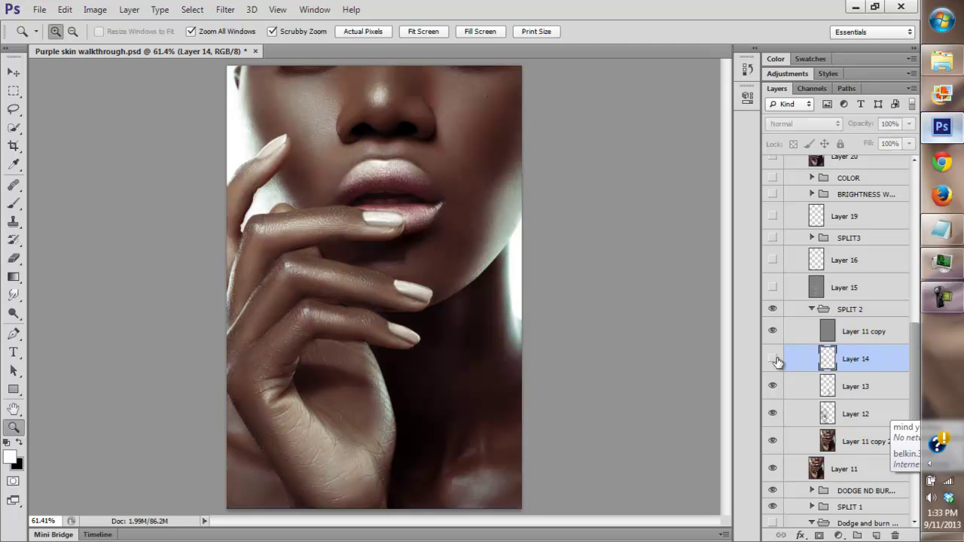
Compare the whole image with Layer 11 copy and the entire SPLIT 2 group off and on
left_click(774, 332)
left_click(773, 332)
left_click(773, 309)
left_click(773, 310)
Turn on Layer 15, Layer 16 and the SPLIT3 group, including its Layer 17, Layer 18 and Layer 17 copy
left_click(772, 288)
left_click(773, 261)
left_click(773, 238)
left_click(811, 237)
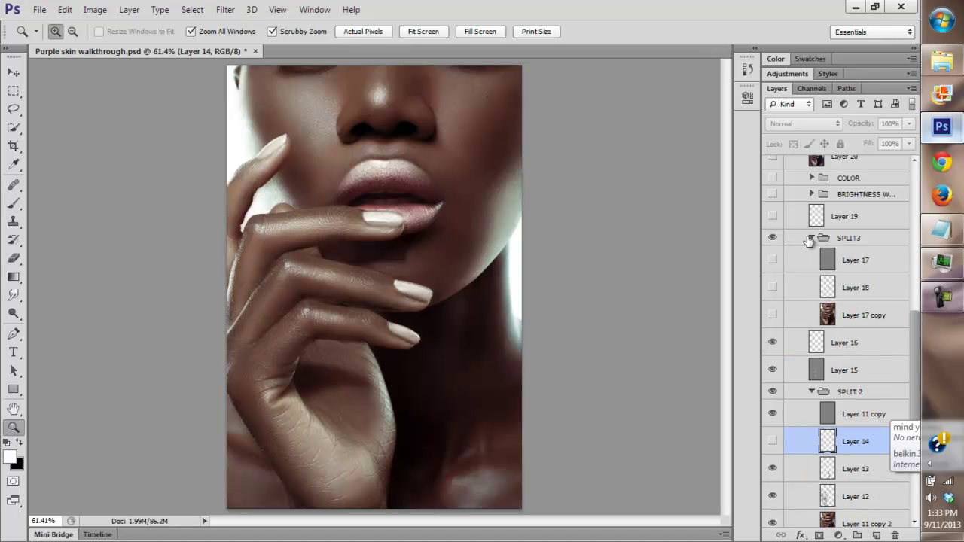
left_click(772, 259)
left_click(772, 315)
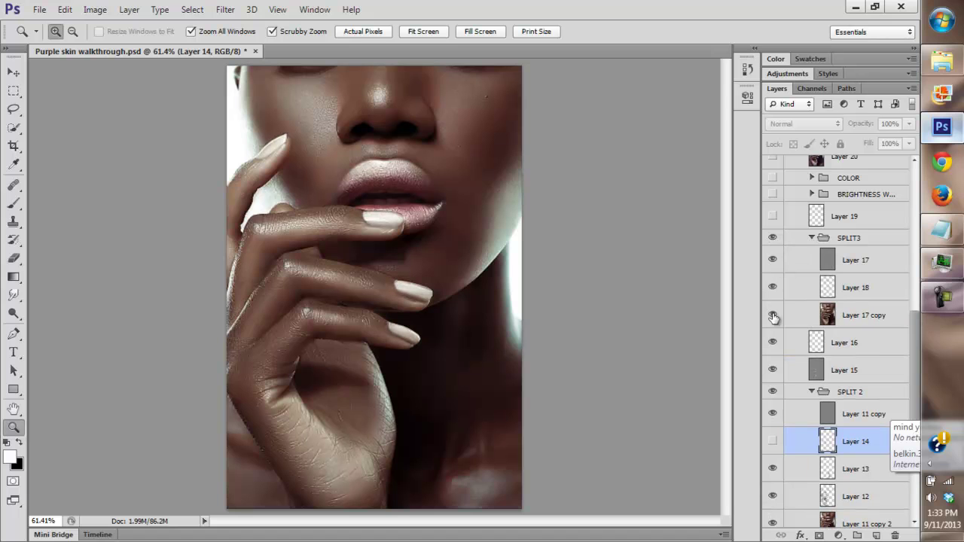
Turn on Layer 19, compare Layer 18 and the SPLIT3 group off and on, and view Layer 17 in isolation
left_click(772, 288)
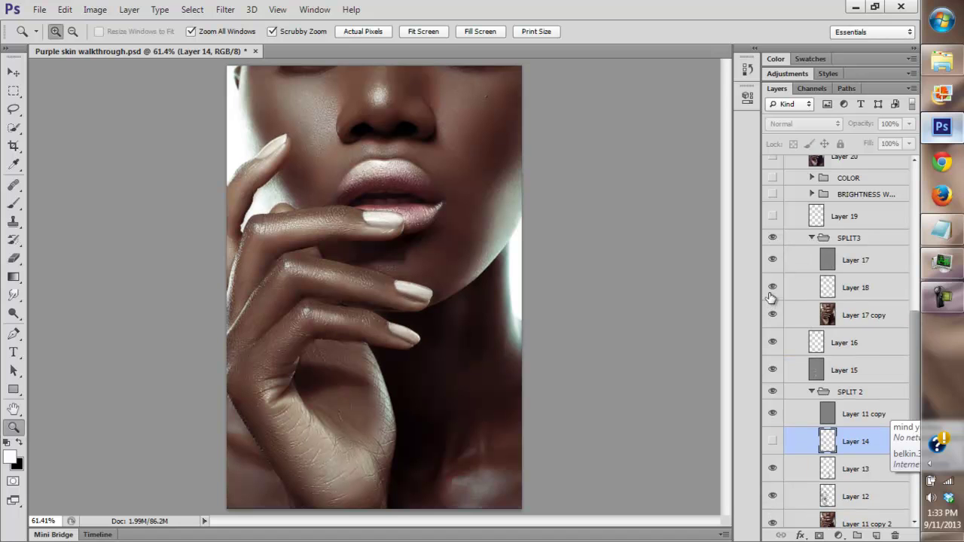
left_click(773, 238)
left_click(772, 216)
left_click(772, 238)
left_click(772, 287)
left_click(771, 288)
left_click(772, 238)
left_click(773, 238)
left_click(772, 259, "alt")
left_click(772, 260, "alt")
Collapse the SPLIT3 group and compare the lips and surrounding skin up close with the group off and on
scroll(915, 349, "up", 2)
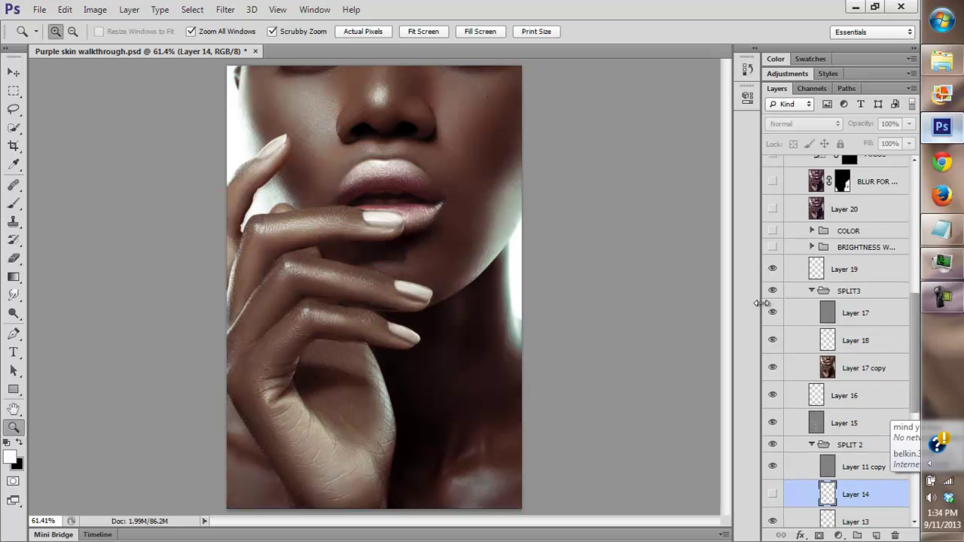
left_click(811, 291)
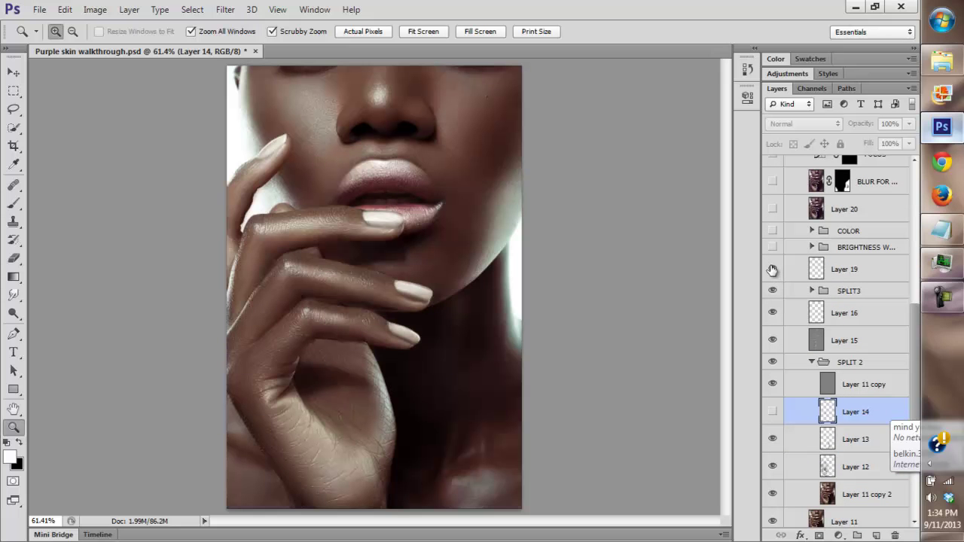
left_click_drag(391, 204, 665, 276)
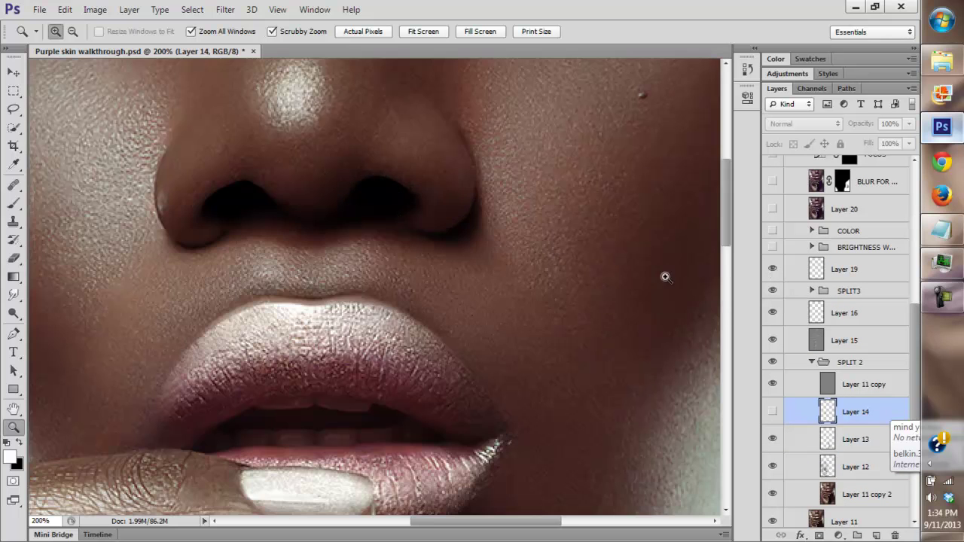
left_click(422, 34)
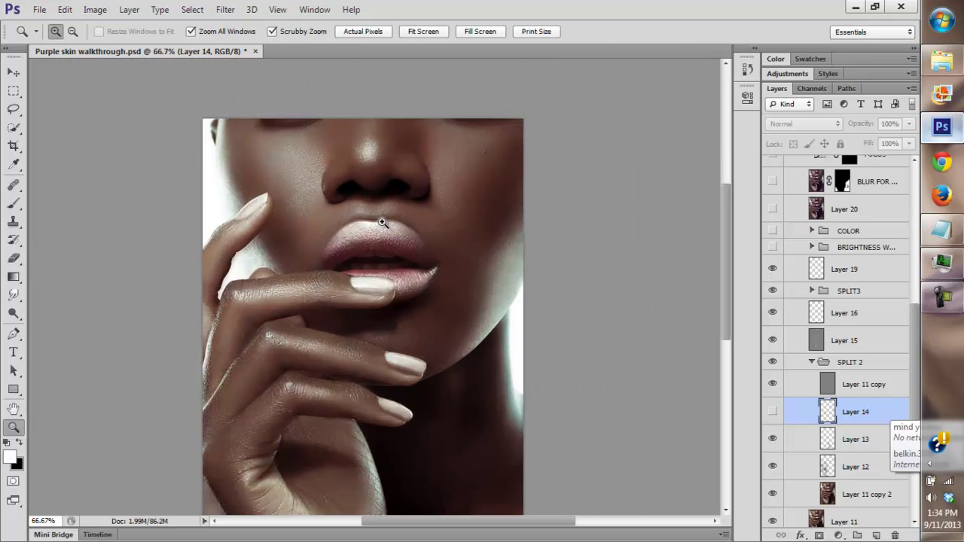
left_click(393, 256)
scroll(714, 267, "down", 2)
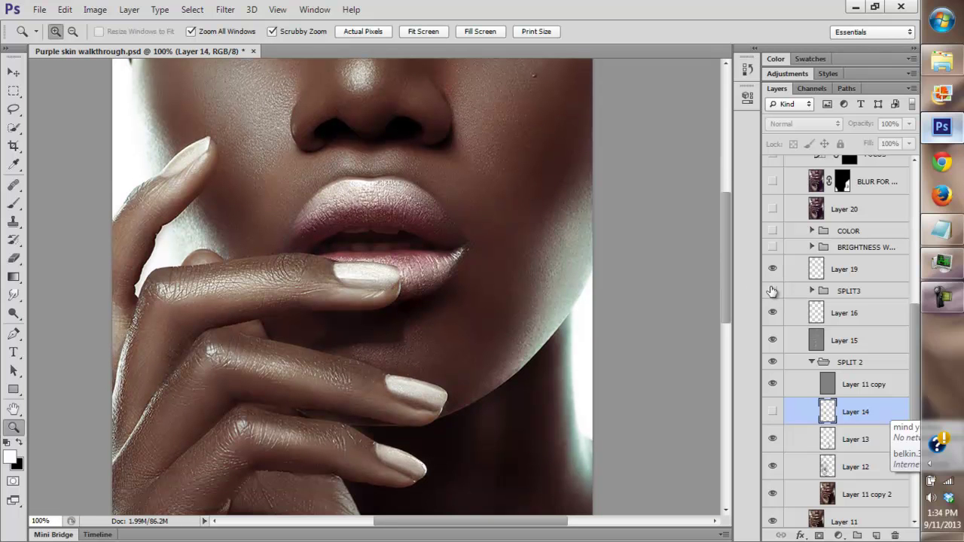
left_click(773, 292)
left_click(773, 292)
Compare the whole image with Layer 19 off and on
left_click(771, 269)
left_click(439, 32)
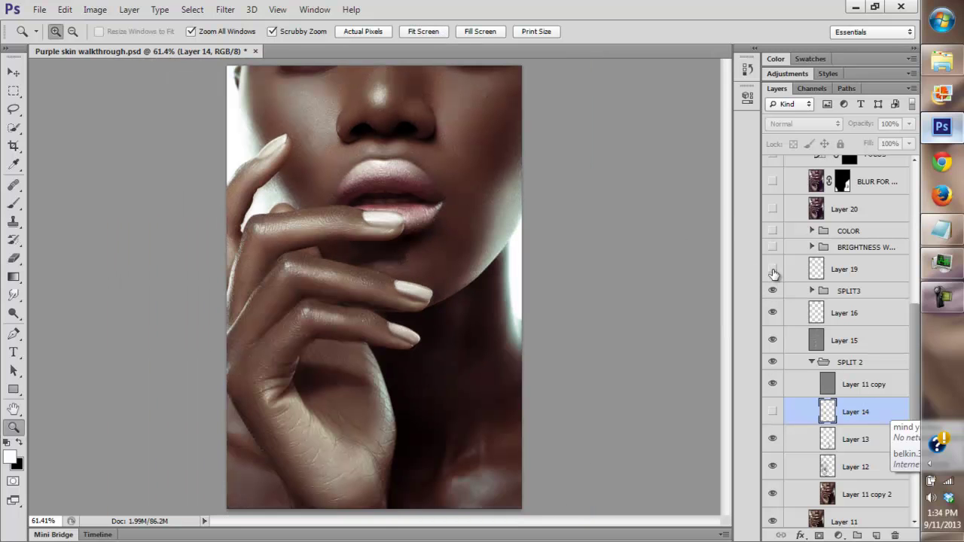
left_click(773, 268)
Turn on the BRIGHTNESS group, expand it, and turn on its gradient and selective color adjustment layers
left_click(772, 248)
left_click(812, 247)
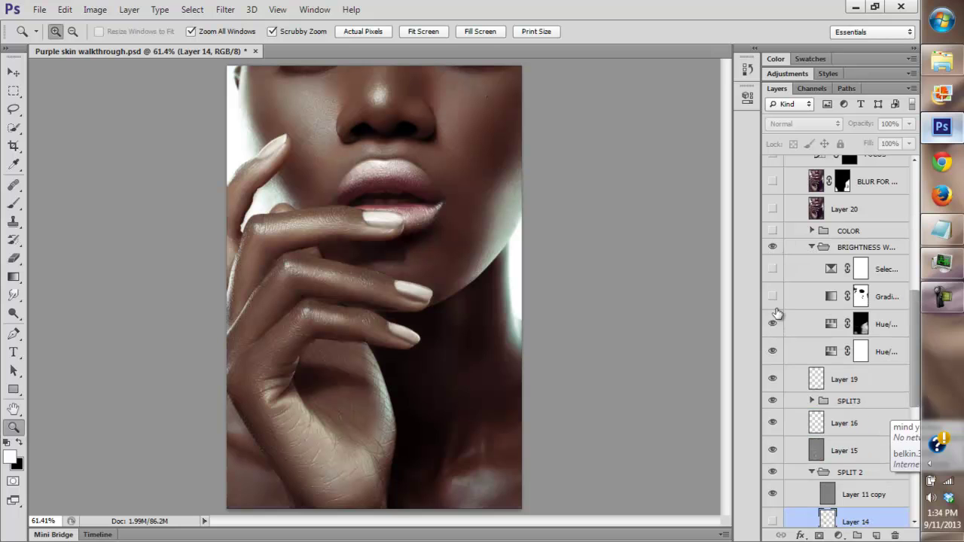
left_click_drag(773, 296, 773, 263)
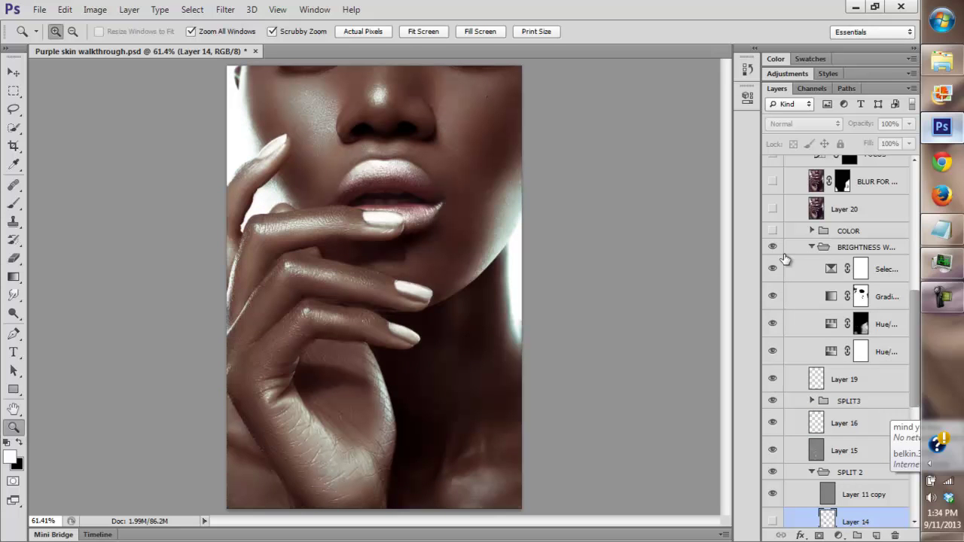
Collapse the BRIGHTNESS group and compare the whole image repeatedly with the group off and on
left_click(773, 247)
left_click(772, 247)
left_click(811, 247)
left_click(772, 249)
left_click(771, 249)
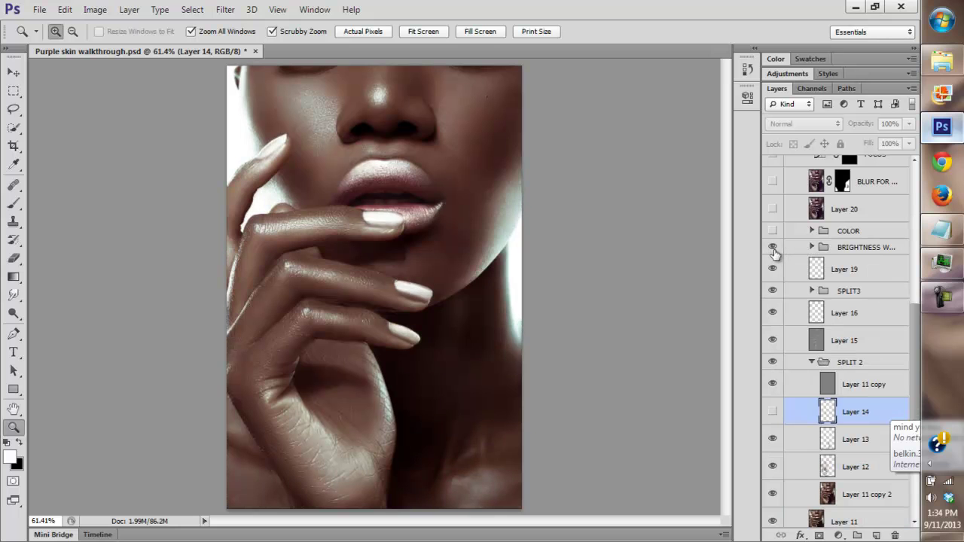
left_click(772, 246)
left_click(771, 246)
left_click(769, 246)
left_click(768, 246)
left_click(771, 249)
left_click(771, 249)
Expand the BRIGHTNESS group, compare its individual adjustment layers off and on, and collapse the group again
left_click(811, 247)
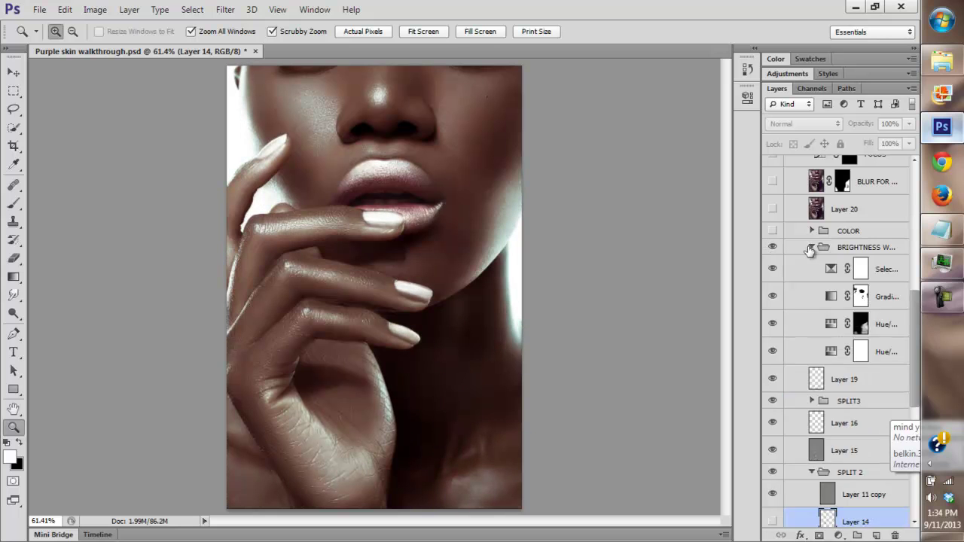
left_click(771, 299)
left_click(772, 295)
left_click(771, 272)
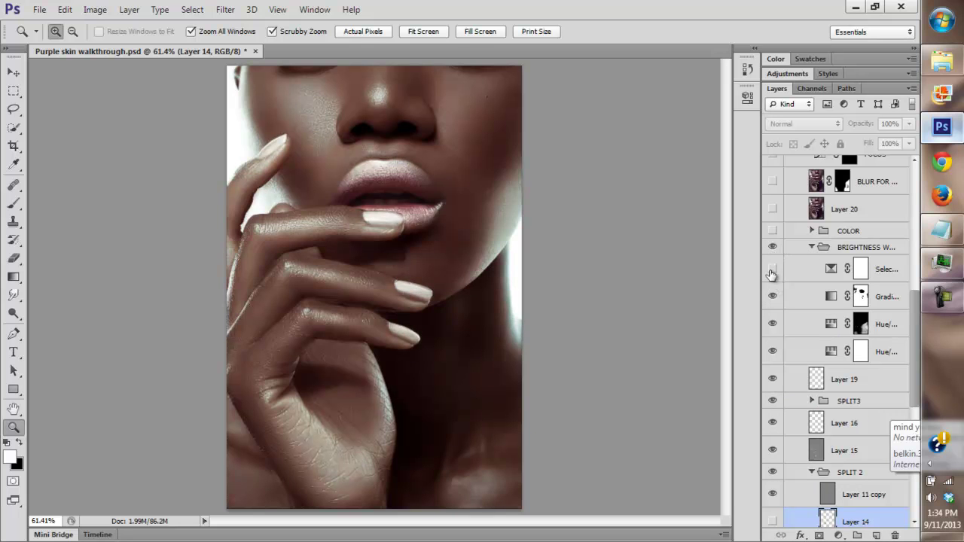
left_click(771, 270)
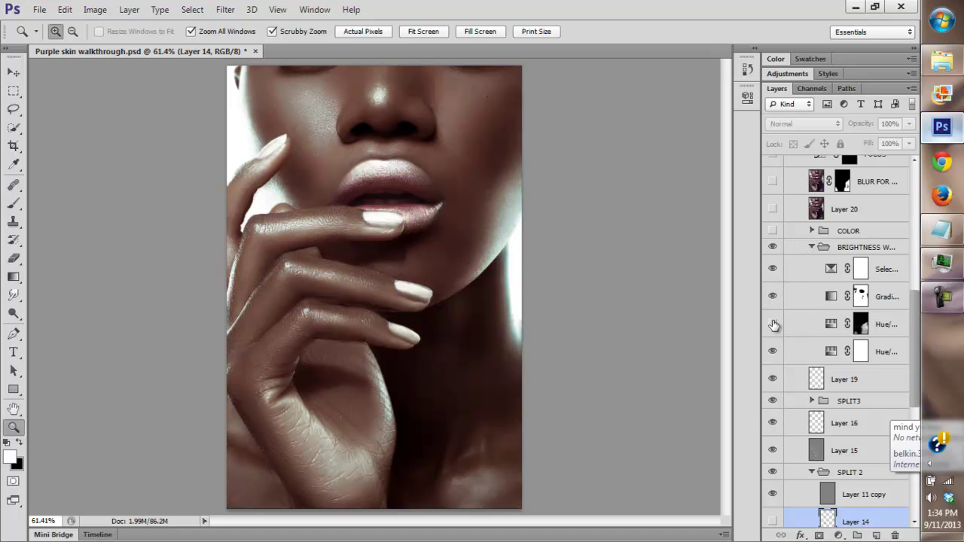
left_click(812, 247)
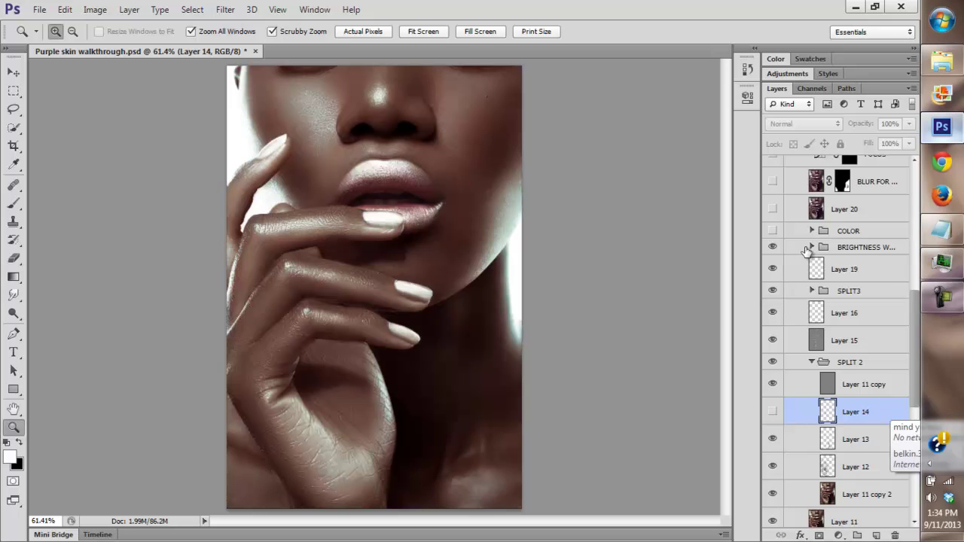
Turn on the COLOR group and its selective color, black, and vibrance adjustment layers
left_click(771, 231)
left_click(812, 231)
left_click_drag(772, 328, 773, 256)
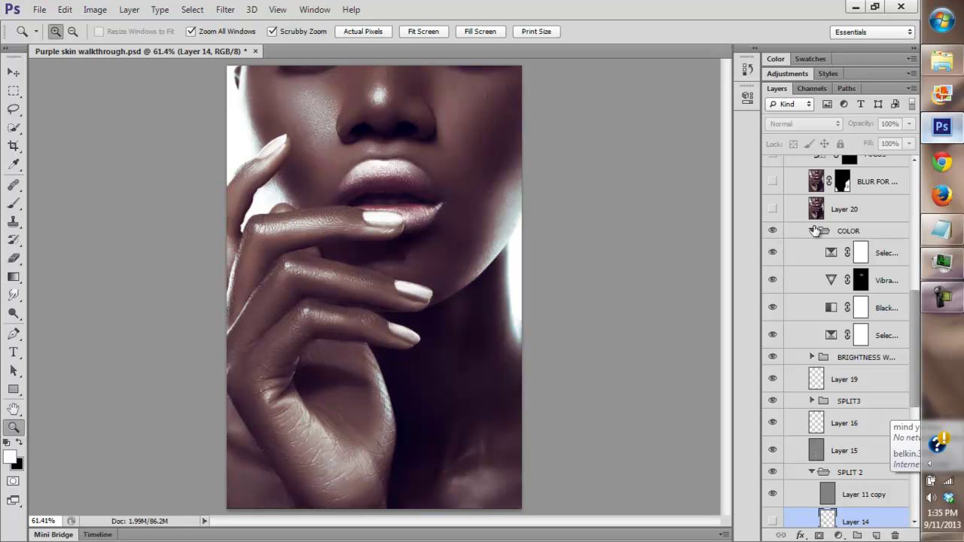
Collapse the COLOR group, compare the image with it off and on, and inspect the color around the lips up close
left_click(812, 230)
left_click(772, 233)
left_click(772, 233)
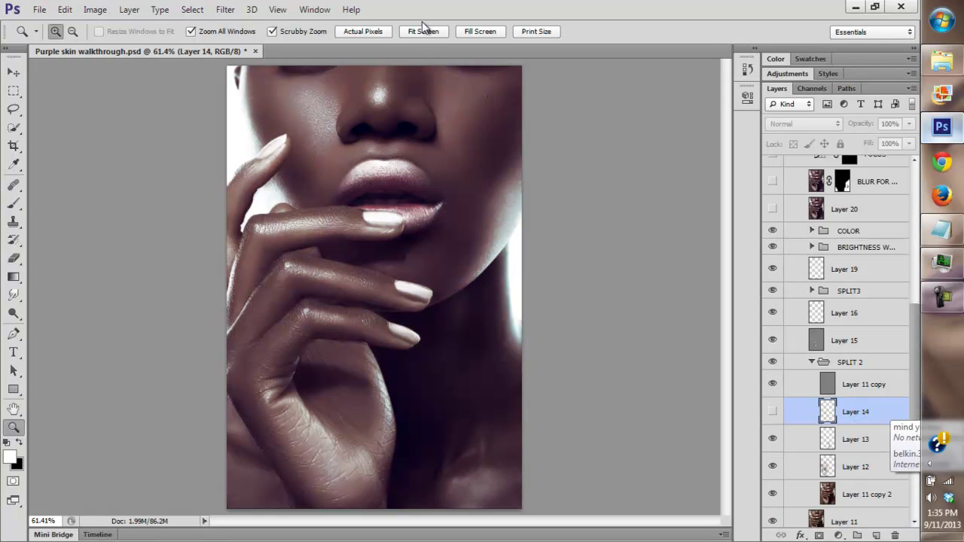
left_click(391, 216)
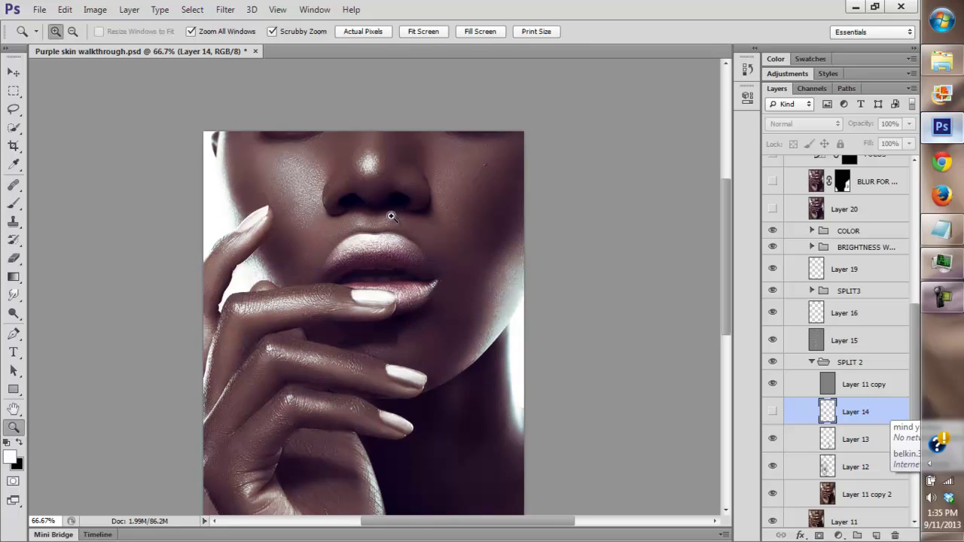
left_click(390, 216)
left_click(424, 33)
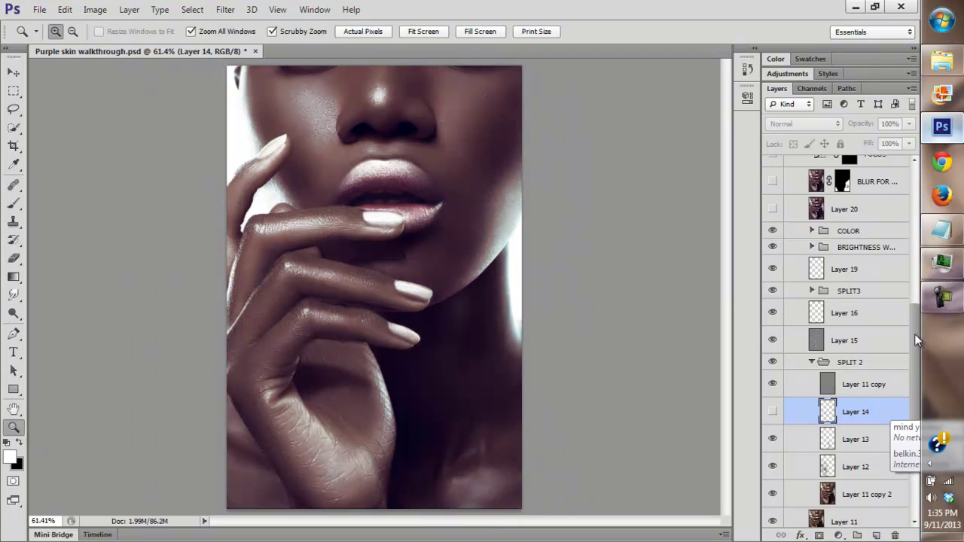
Turn on the merged Layer 20 and the masked BLUR layer above it
scroll(838, 298, "up", 3)
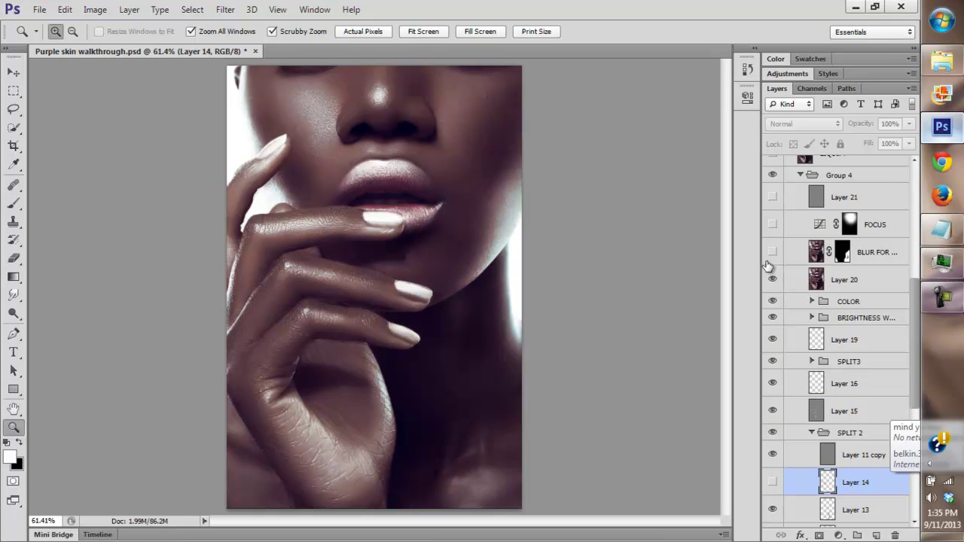
left_click(771, 253)
left_click(773, 254)
Examine the dark neck and chest area beside the palm up close with the BLUR layer on
left_click(445, 398)
left_click(454, 407)
left_click(423, 32)
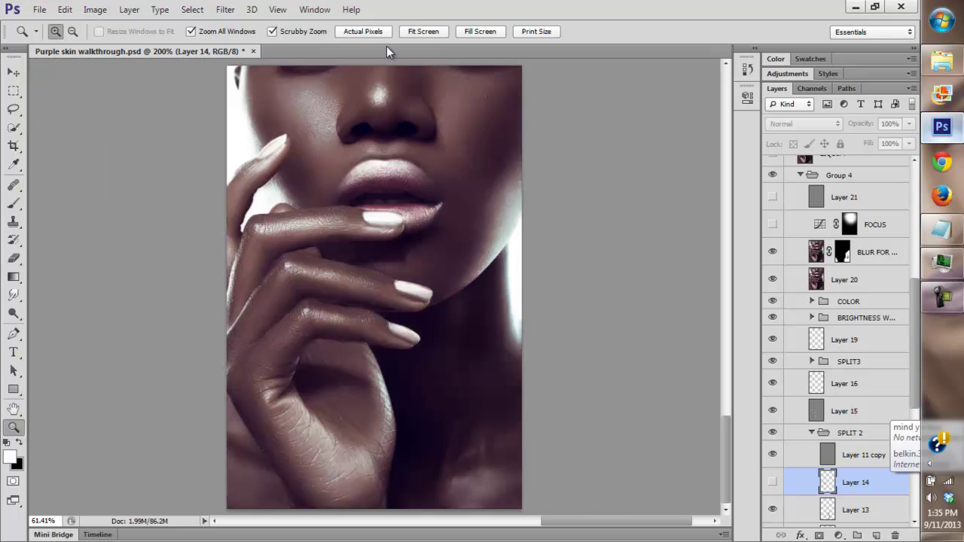
left_click(398, 381)
left_click(399, 380)
left_click(400, 373)
left_click(400, 376)
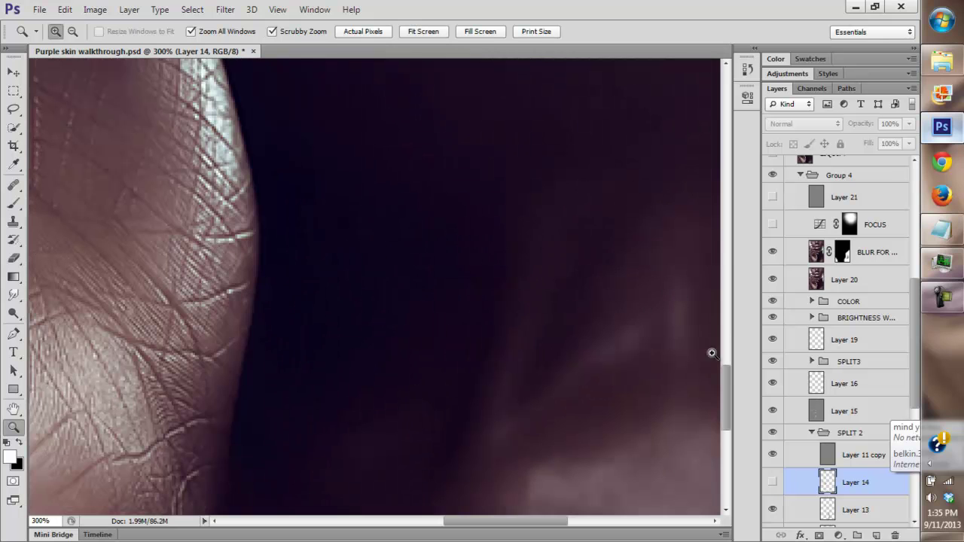
left_click_drag(725, 379, 715, 357)
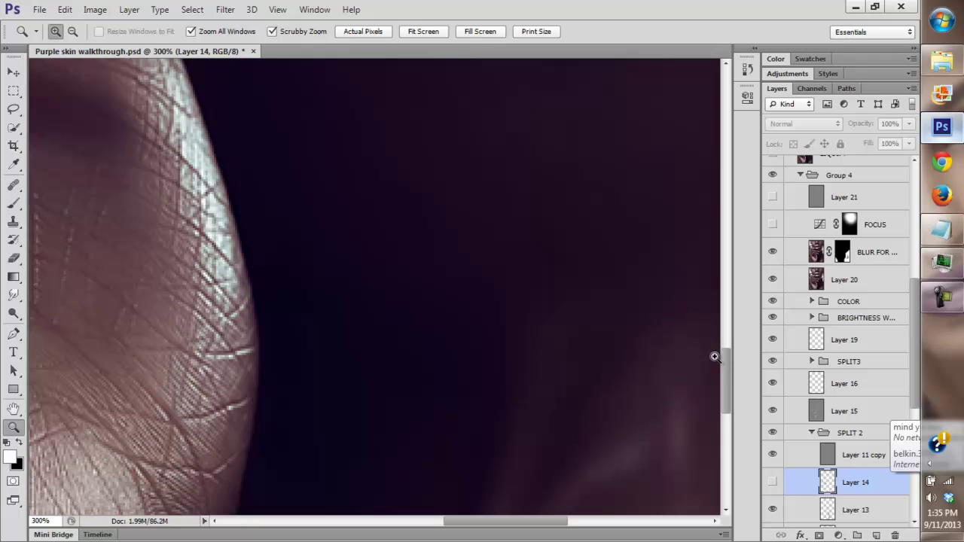
left_click(423, 31)
left_click_drag(421, 386, 472, 286)
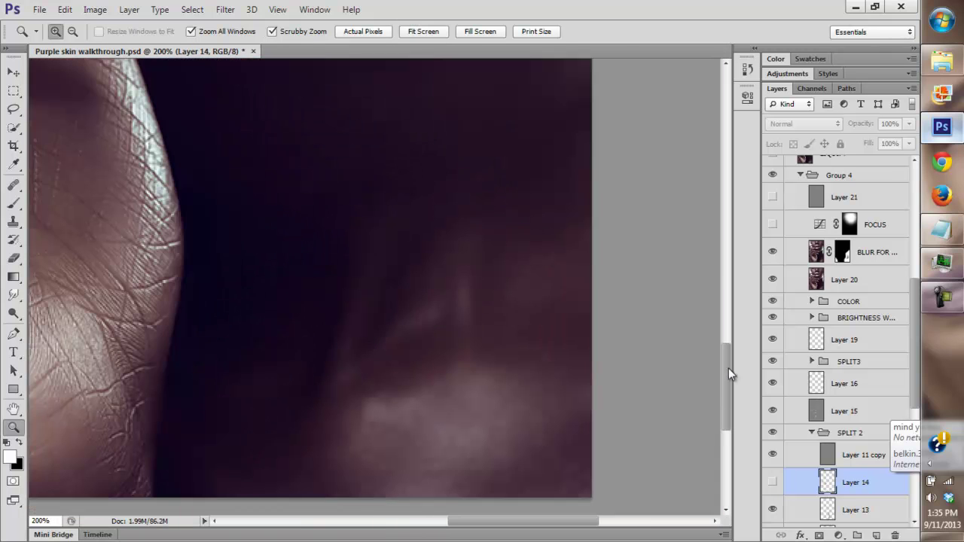
left_click_drag(728, 368, 720, 291)
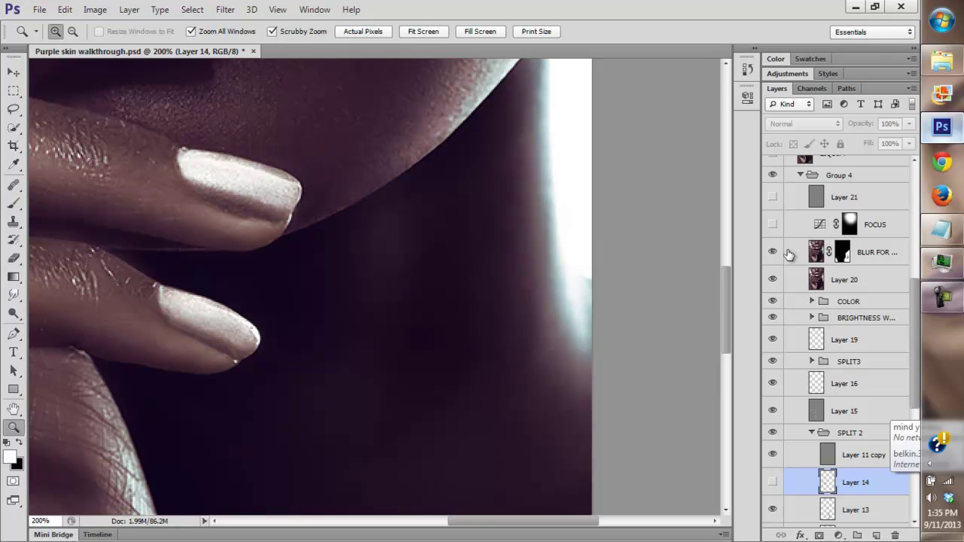
Examine the shadow below the fingernails and the skin of the face up close, including the BLUR layer's effect
left_click(380, 35)
left_click(350, 358)
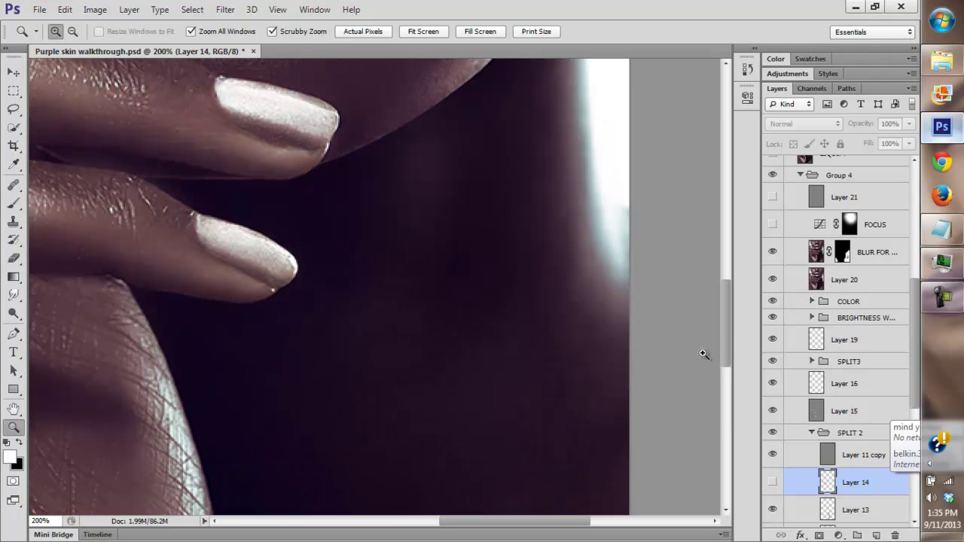
mouse_move(726, 322)
left_mouse_down()
mouse_move(725, 373)
mouse_move(735, 239)
mouse_move(708, 368)
mouse_move(722, 386)
mouse_move(736, 330)
left_mouse_up()
left_click(775, 252)
left_click(413, 37)
left_click(450, 364)
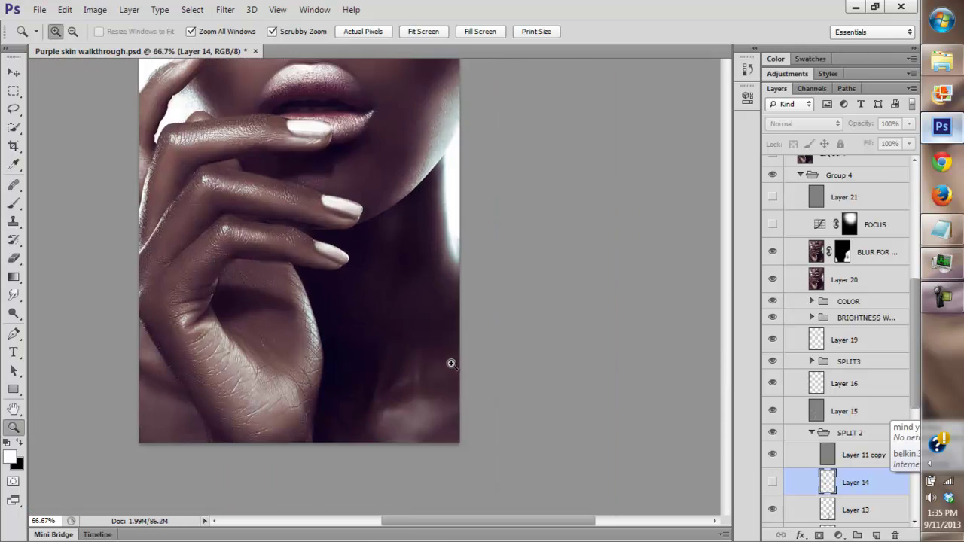
left_click(436, 315)
left_click_drag(725, 326, 688, 209)
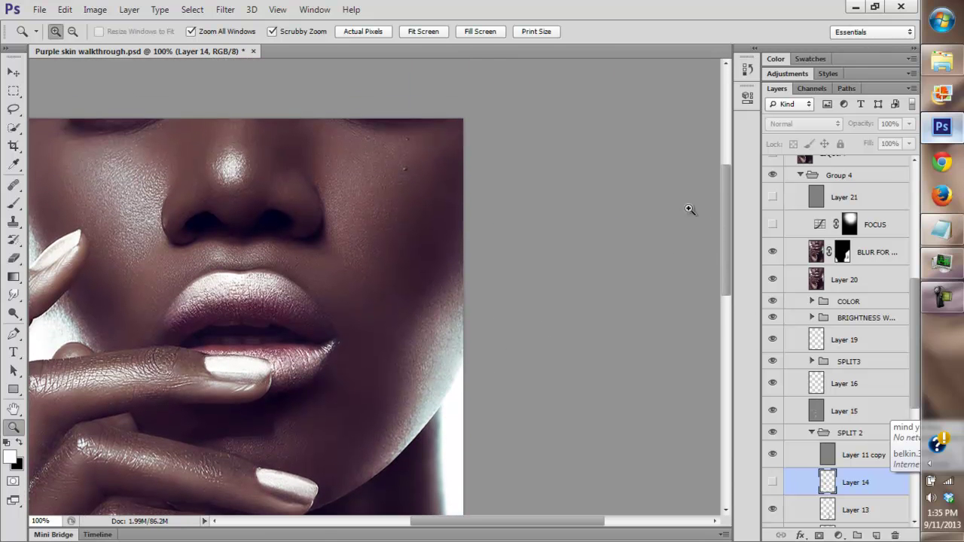
left_click(120, 202)
left_click(120, 203)
left_click(404, 31)
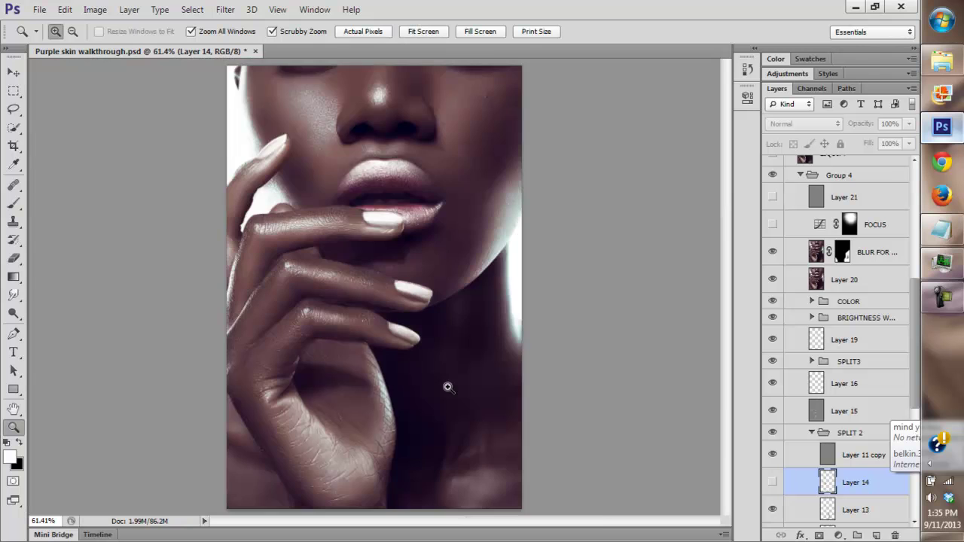
Examine the blurred chest, the neck and the jawline behind the fingernails up close, and fit the whole image in view
left_click(470, 400)
left_click(469, 398)
left_click(422, 32)
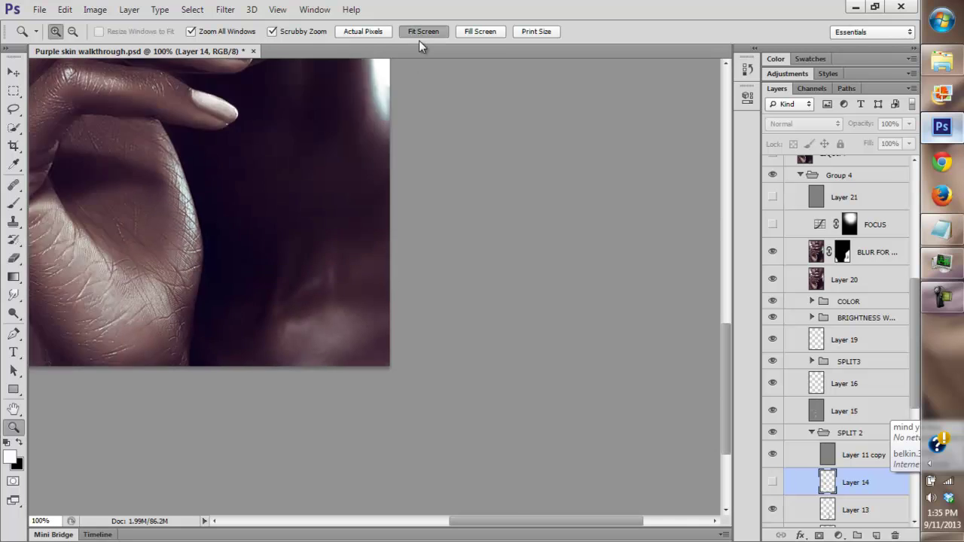
left_click(477, 407)
left_click(363, 324)
left_click(363, 324)
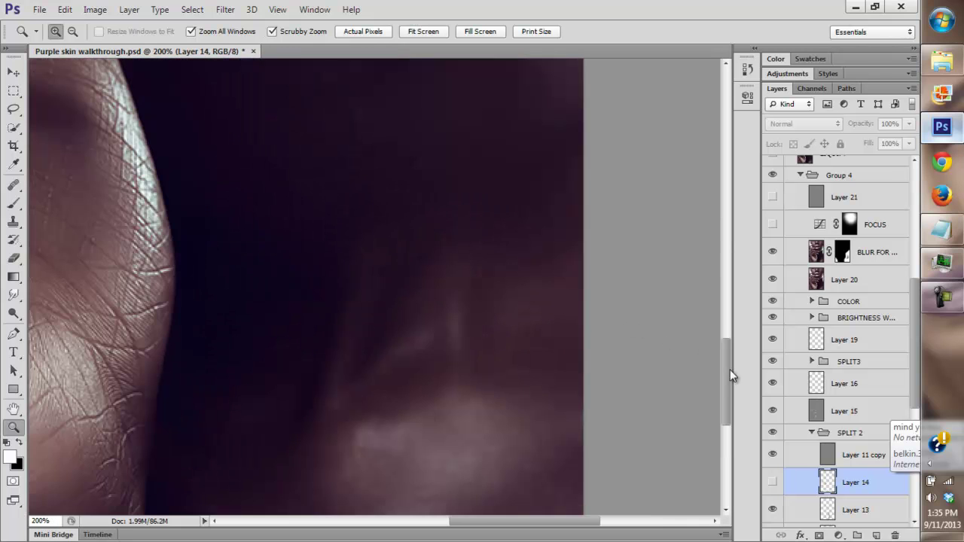
left_click_drag(730, 369, 719, 284)
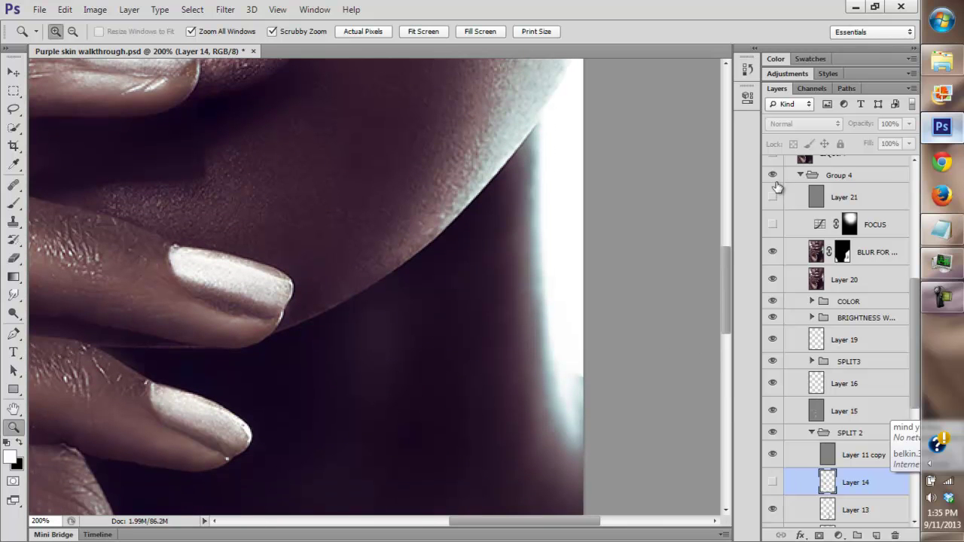
left_click(379, 30)
left_click(318, 306)
left_click(381, 240)
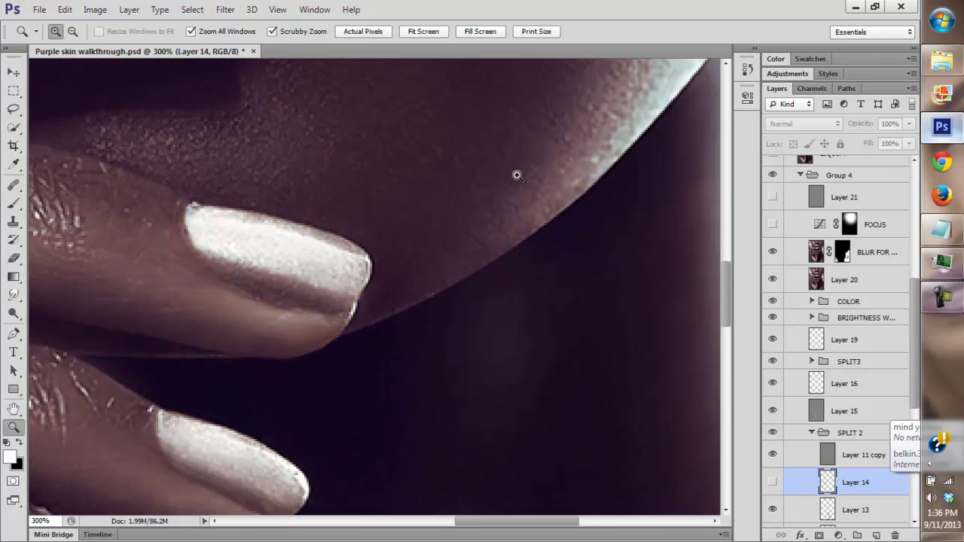
left_click(420, 33)
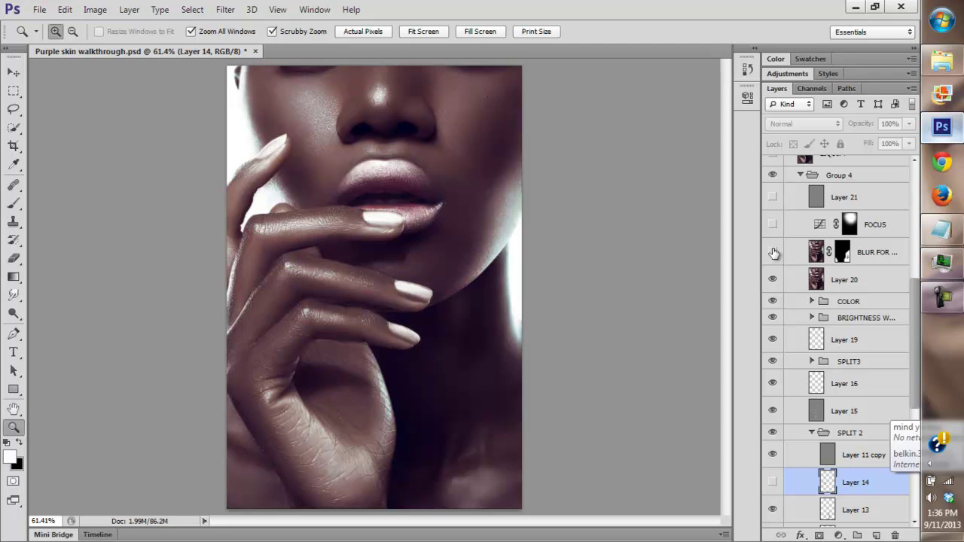
left_click(490, 396)
left_click(490, 396)
left_click(481, 384)
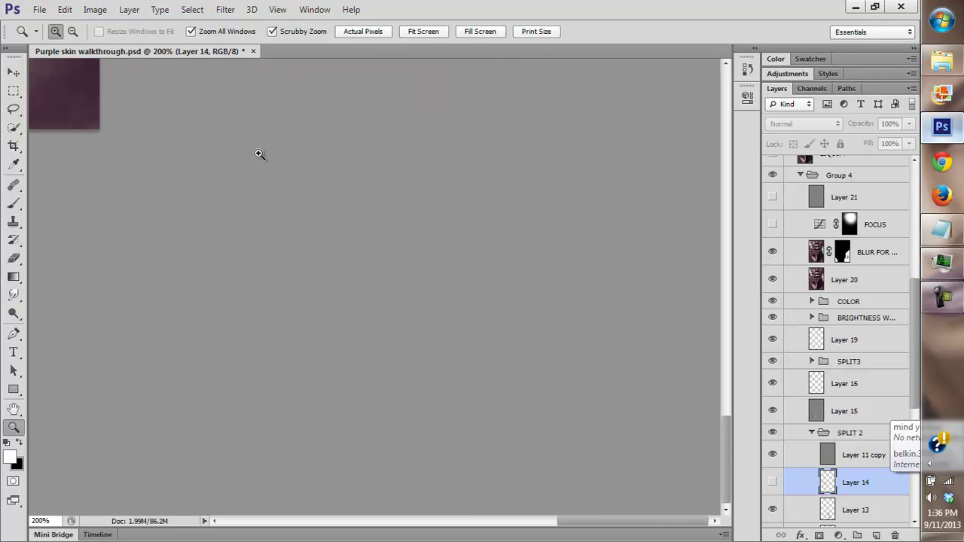
left_click(427, 34)
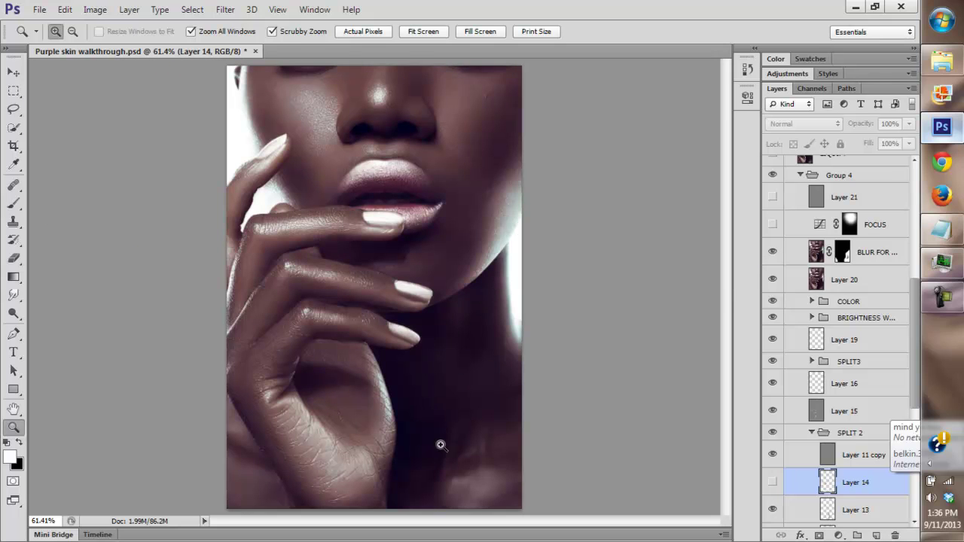
Turn on the FOCUS curves layer and view the whole image at smaller and larger magnifications
key("ctrl+1")
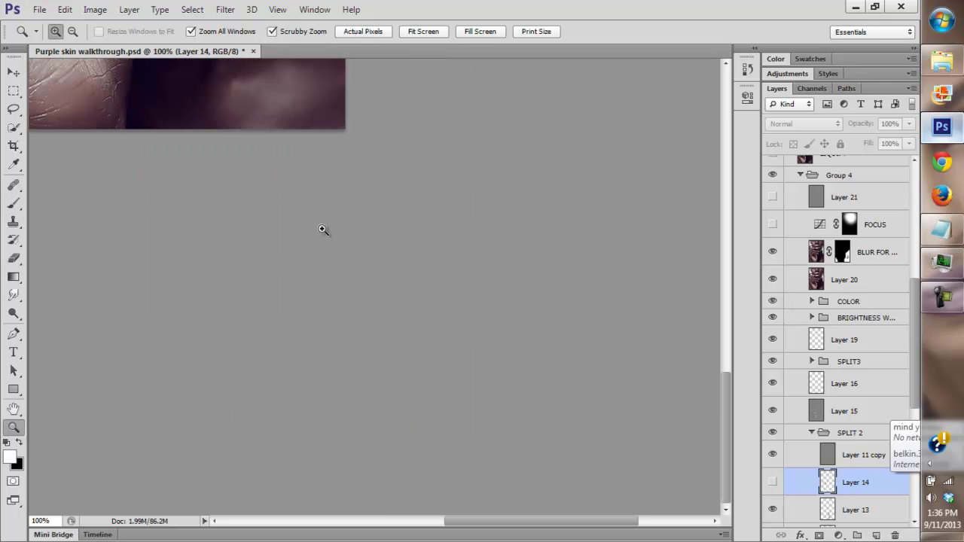
left_click(423, 32)
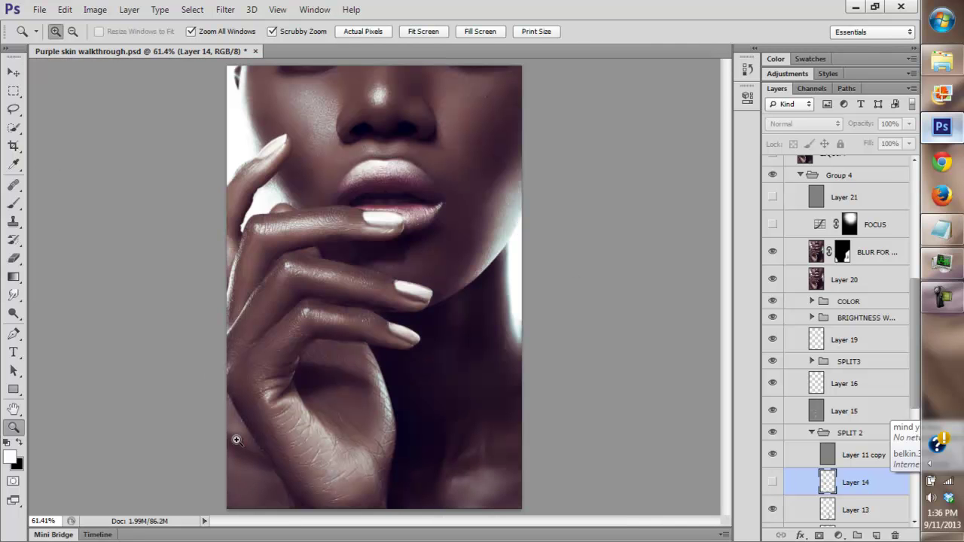
left_click(773, 224)
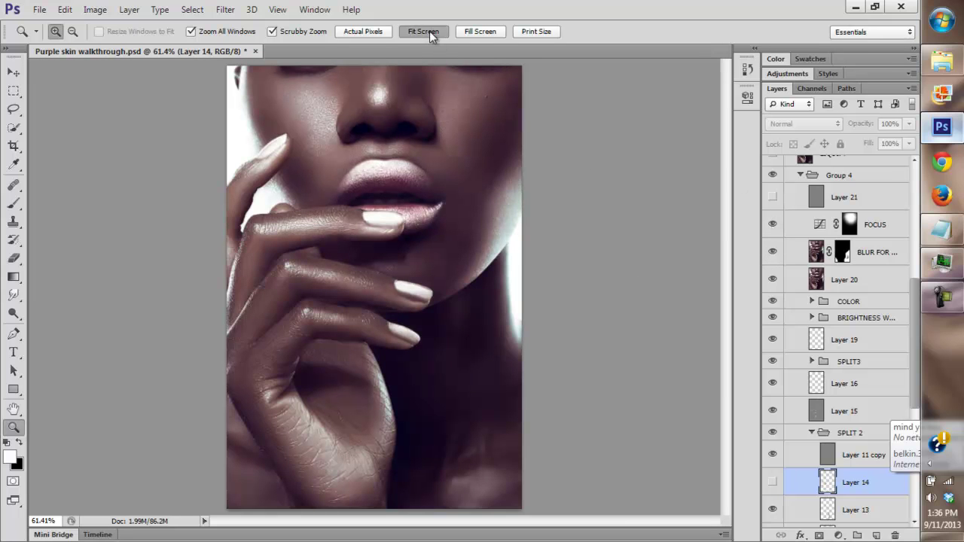
left_click_drag(382, 139, 378, 156)
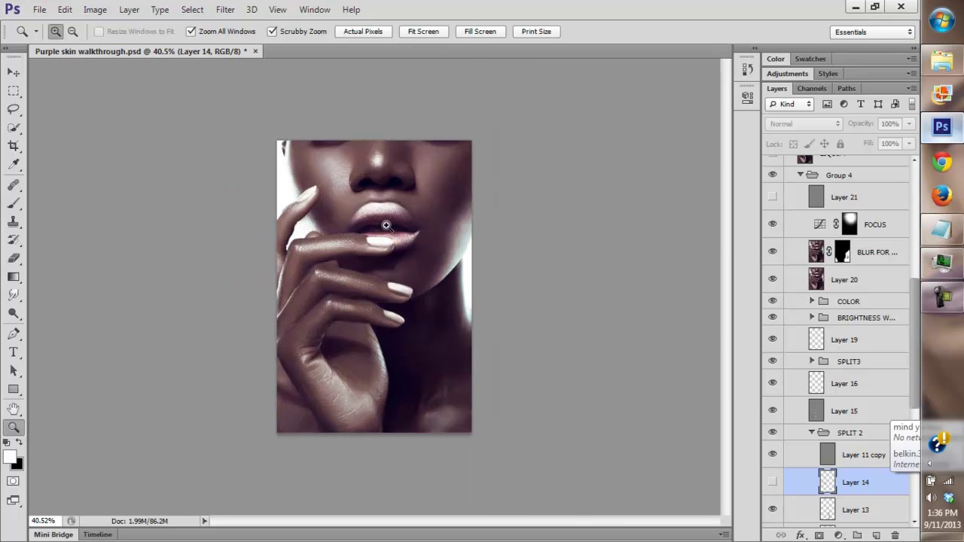
left_click_drag(385, 225, 474, 157)
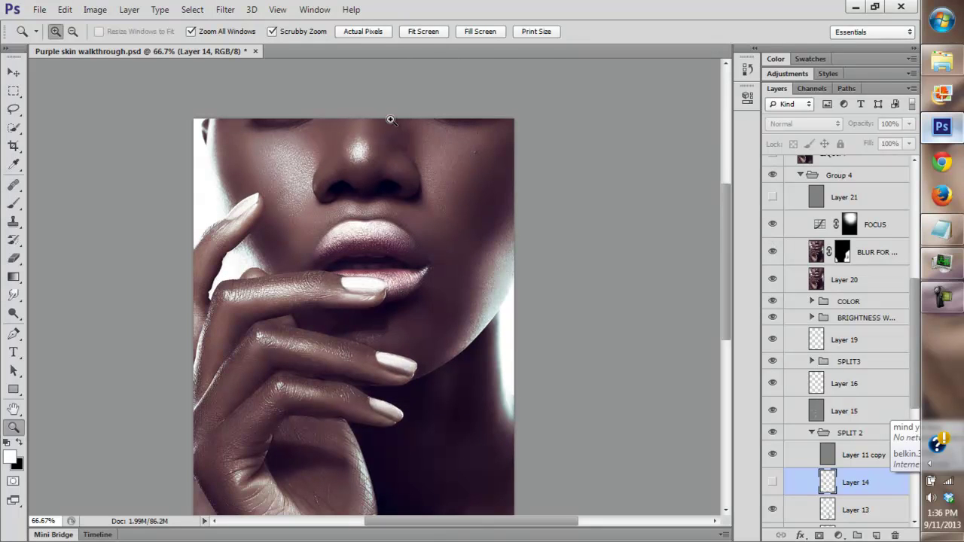
left_click(431, 31)
left_click_drag(343, 146, 361, 168)
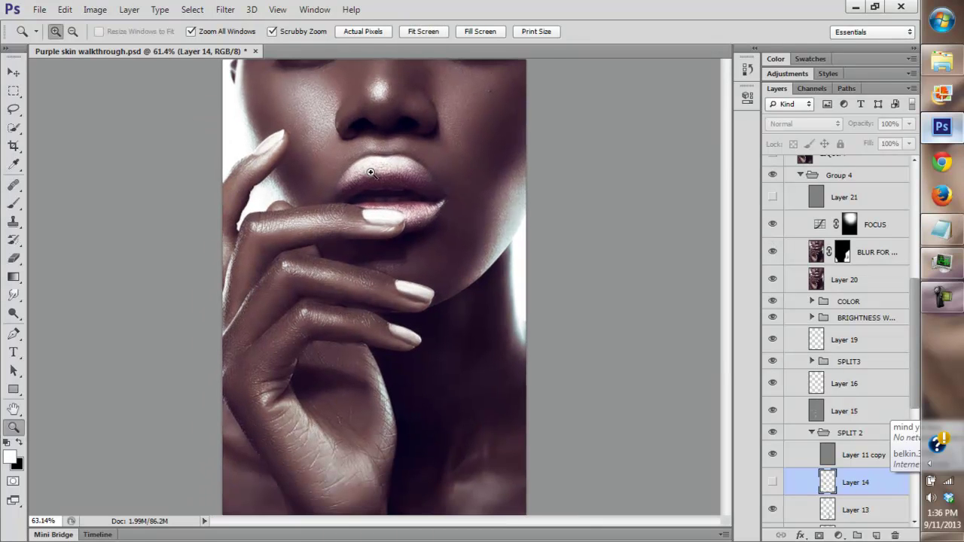
Compare the image with the FOCUS curves layer off and on, leaving the layer on
left_click(771, 225)
left_click(771, 225)
scroll(913, 313, "up", 3)
left_click(770, 305)
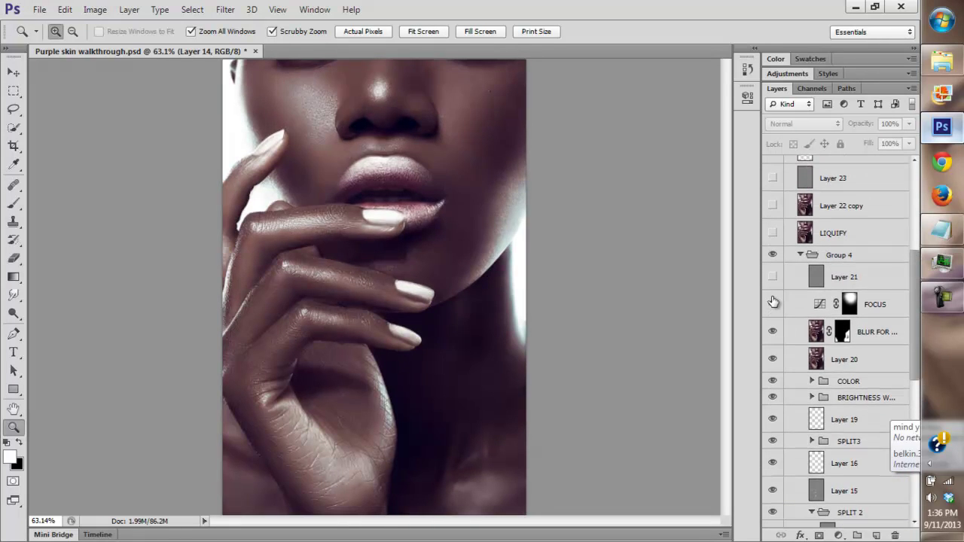
left_click(772, 301)
left_click(772, 304)
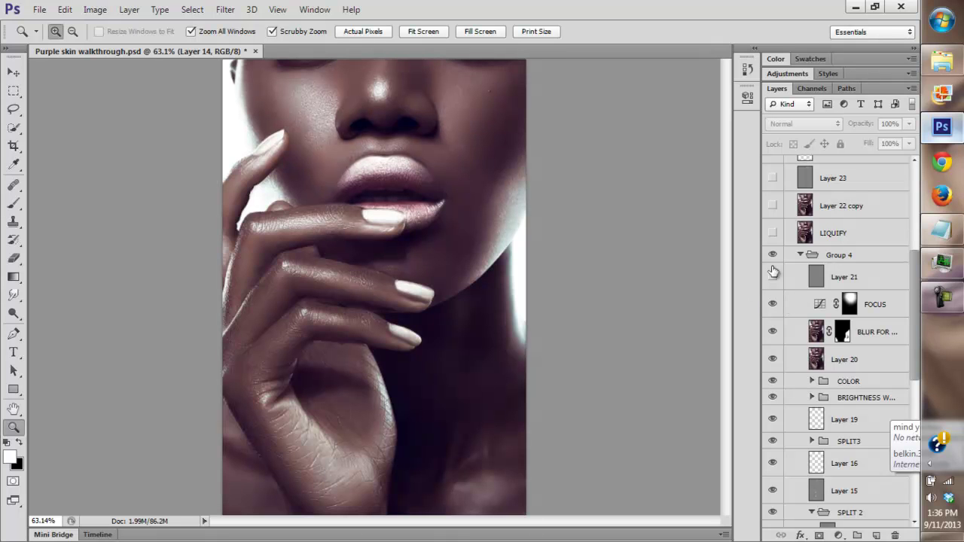
Turn on Layer 21, the LIQUIFY layer, Layer 22 copy and Layer 23
scroll(770, 316, "up", 3)
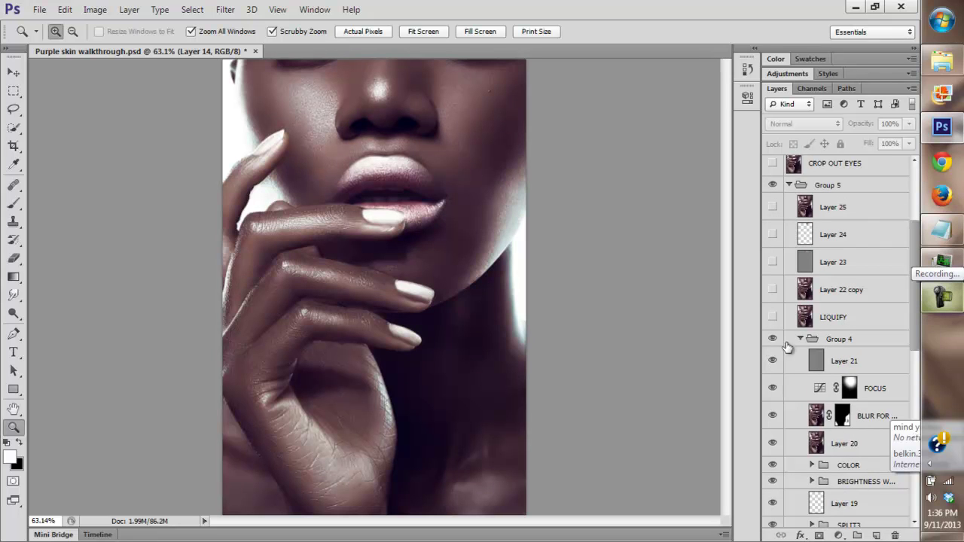
left_click(771, 317)
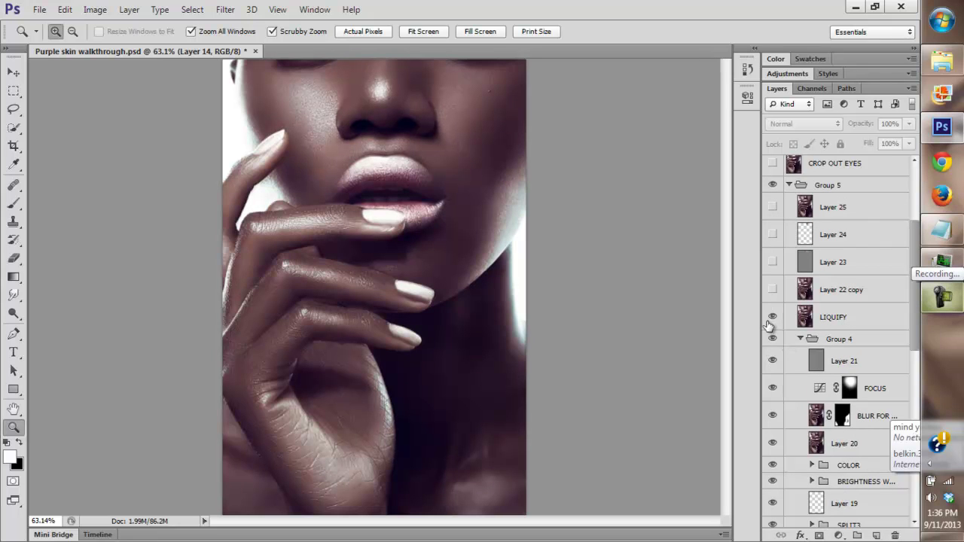
left_click(772, 290)
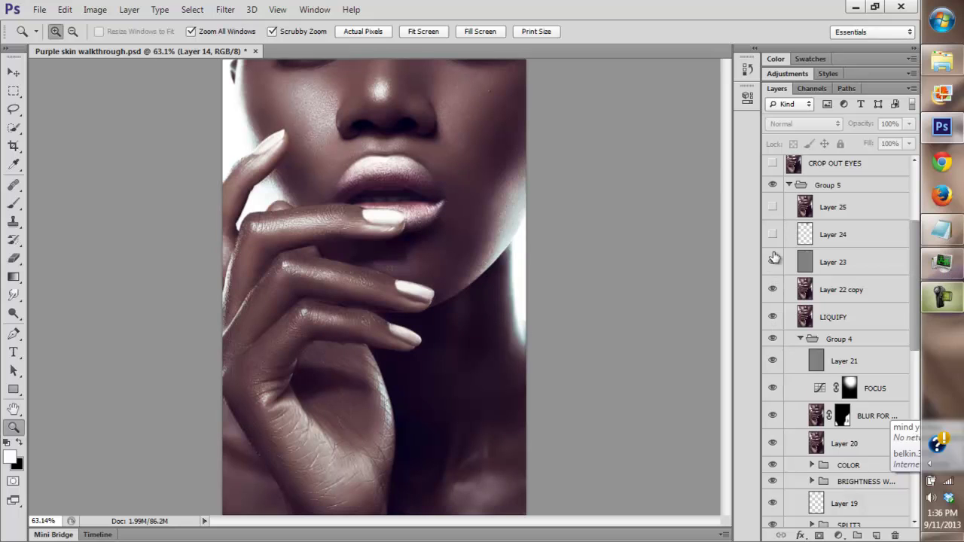
left_click(771, 260)
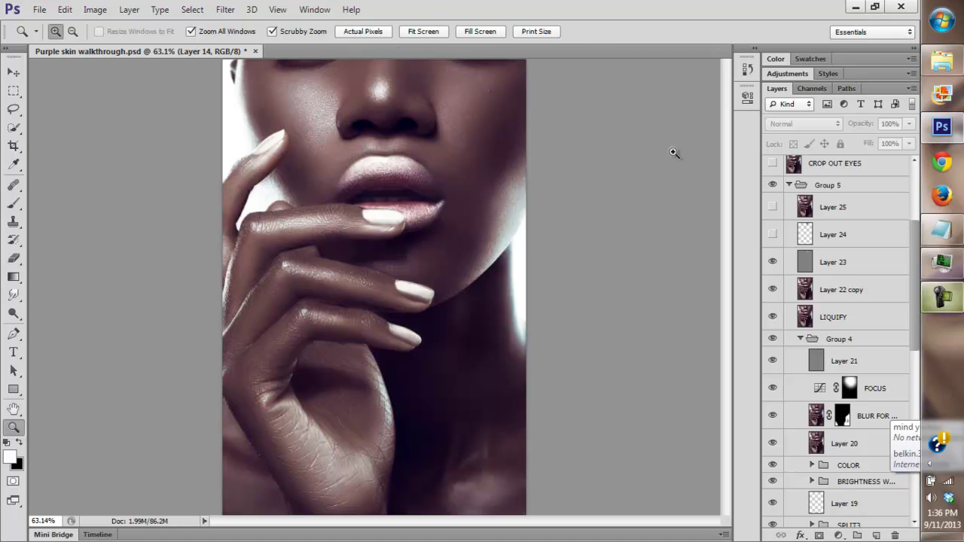
Compare the image with Layer 23 off and on
left_click(772, 267)
left_click(768, 263)
left_click(772, 259)
left_click(771, 257)
Turn on Layer 25, collapse Group 5, and turn on the CROP OUT EYES layer with the whole image in view
left_click(773, 207)
left_click(788, 185)
left_click(771, 312)
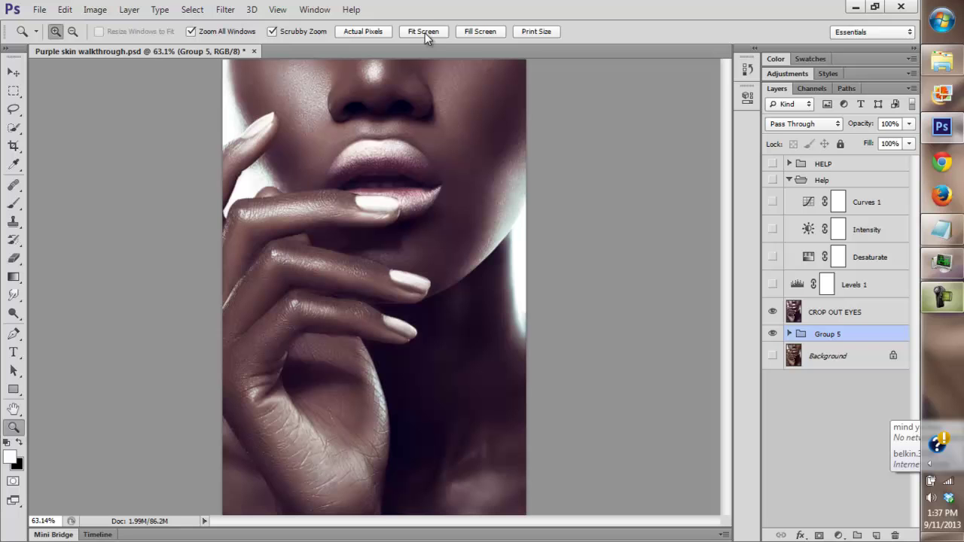
left_click(426, 33)
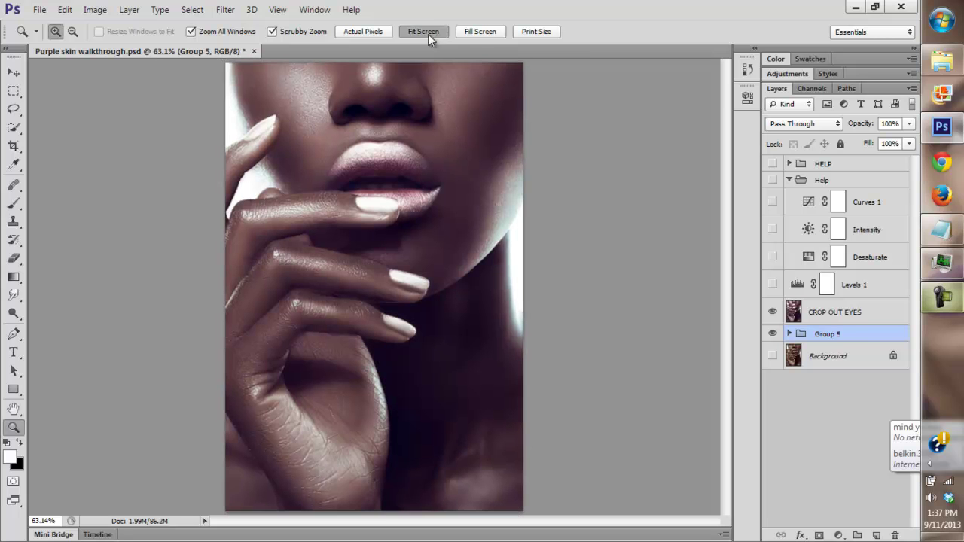
Hide the CROP OUT EYES layer, examine the cheek below the cropped eye up close, and show the layer again
left_click(772, 312)
left_click(473, 106)
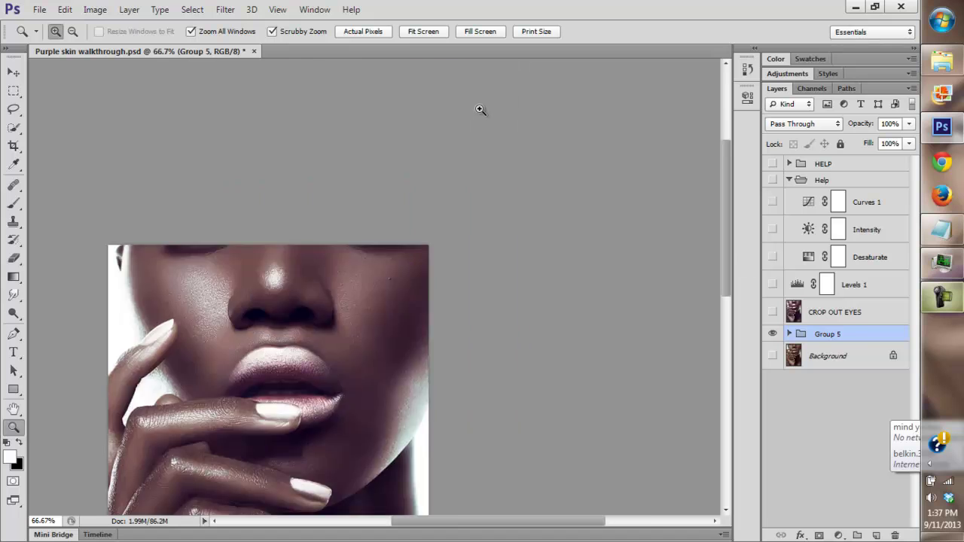
left_click(480, 142)
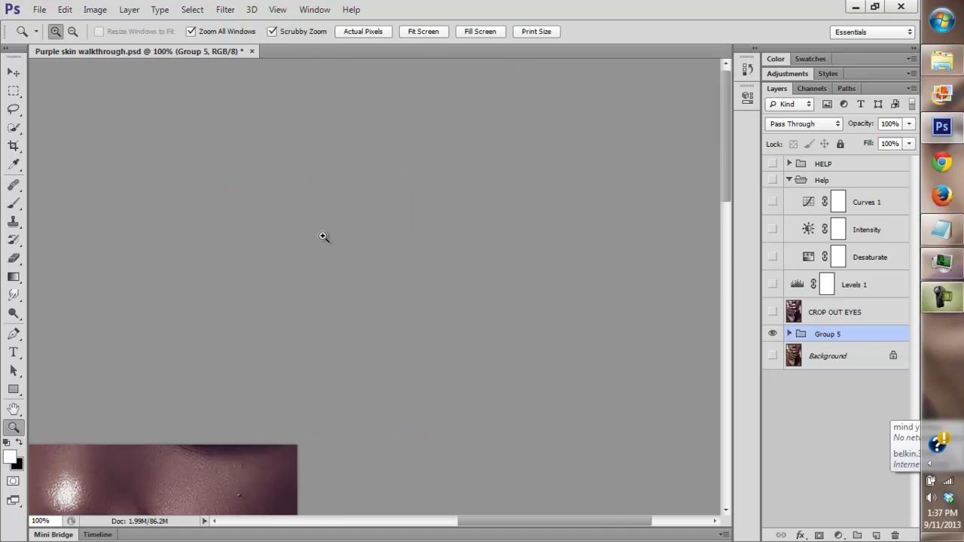
left_click(219, 488)
left_click(246, 466)
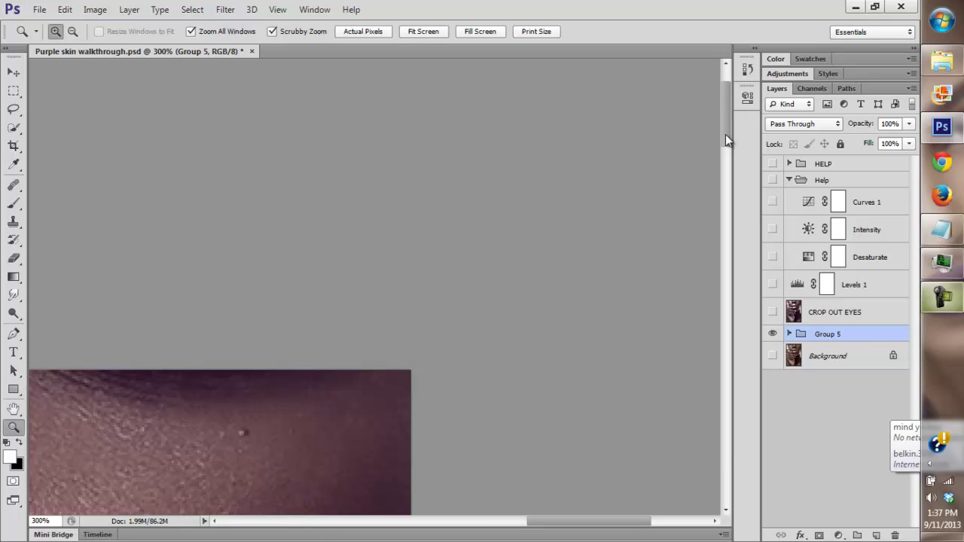
left_click_drag(725, 135, 725, 178)
left_click_drag(539, 526, 511, 525)
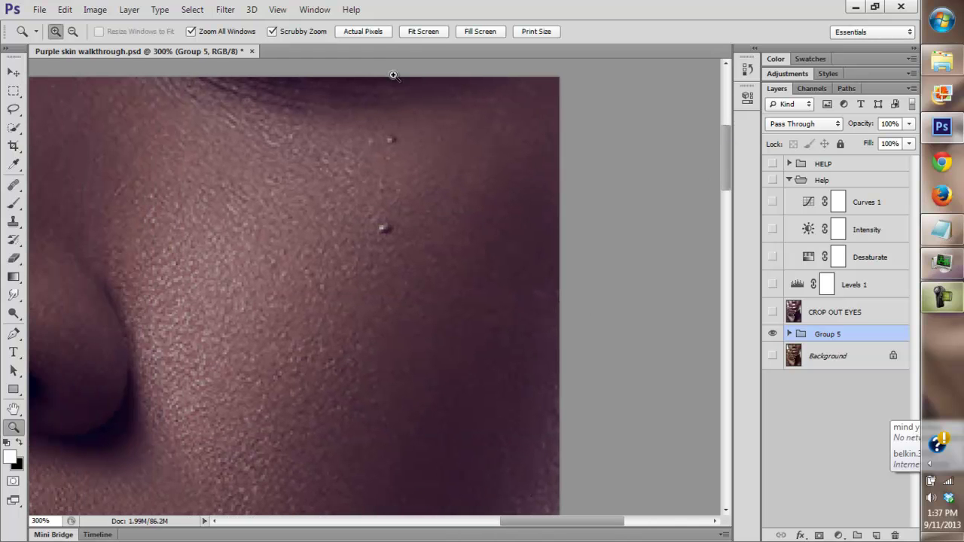
left_click(380, 31)
left_click(421, 32)
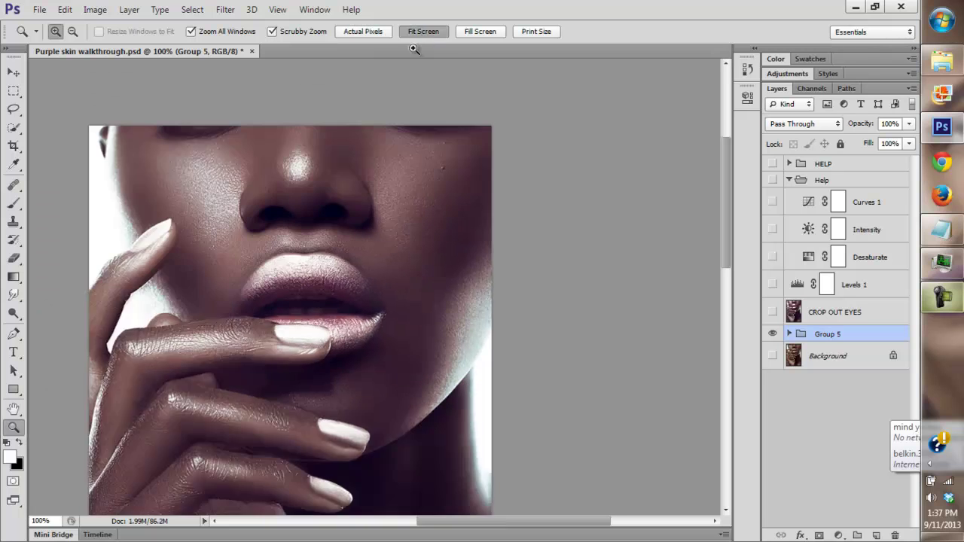
left_click(771, 312)
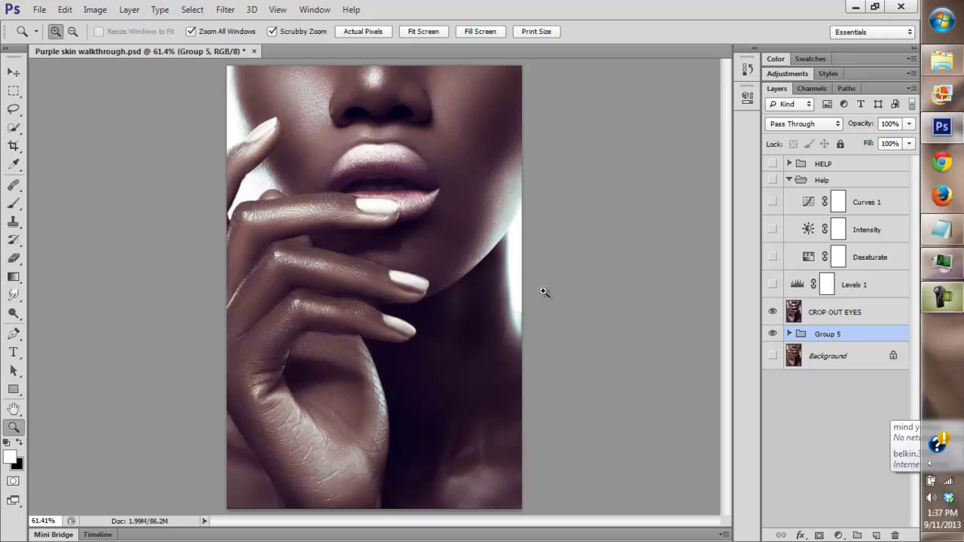
Examine the lips, fingers and nose area of the cropped image up close, and fit the whole image in view
left_click(346, 202)
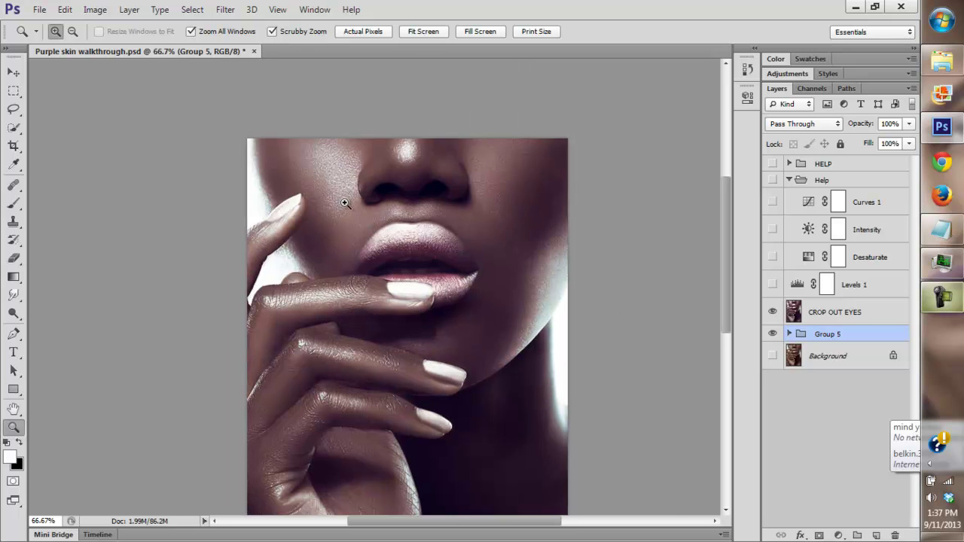
left_click(347, 202)
left_click(426, 32)
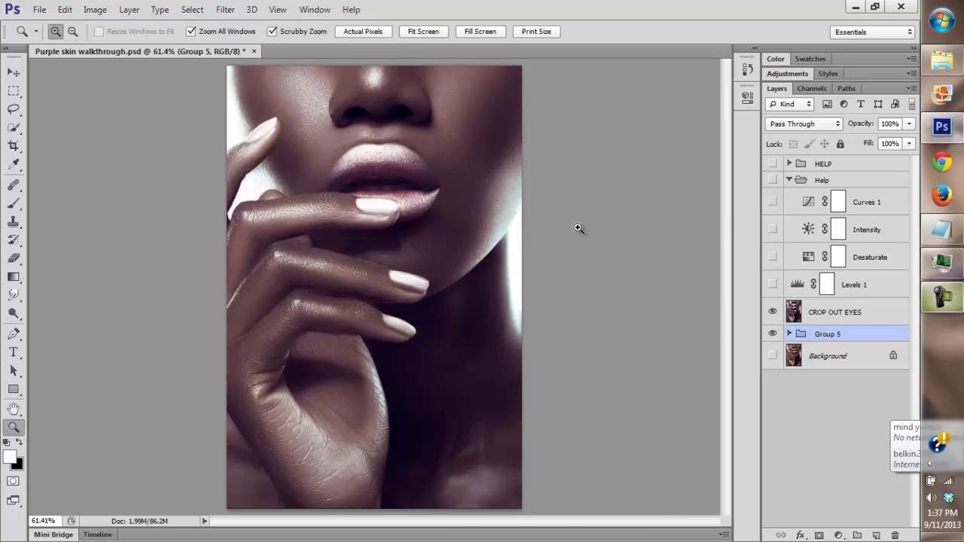
left_click(318, 241)
left_click(421, 32)
left_click(367, 265)
left_click(338, 284)
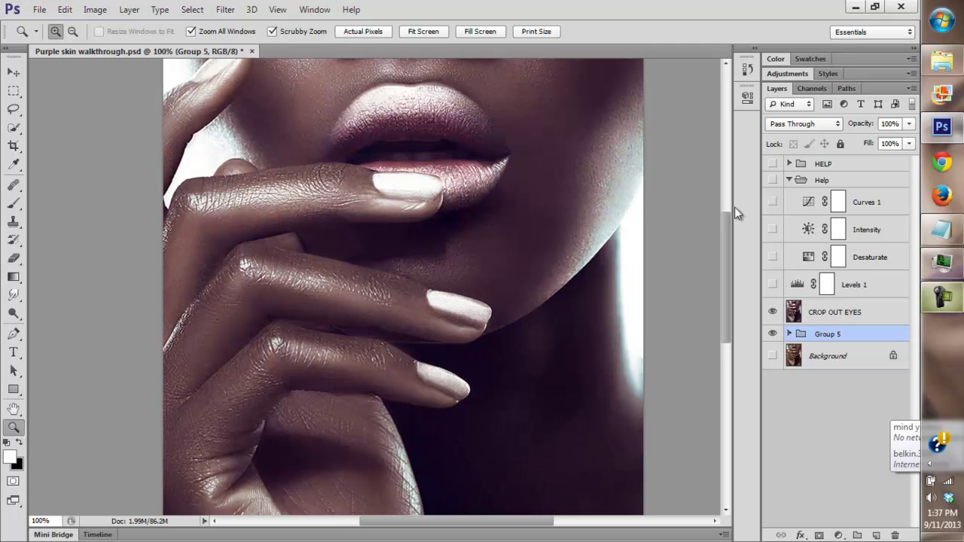
left_click_drag(723, 260, 725, 201)
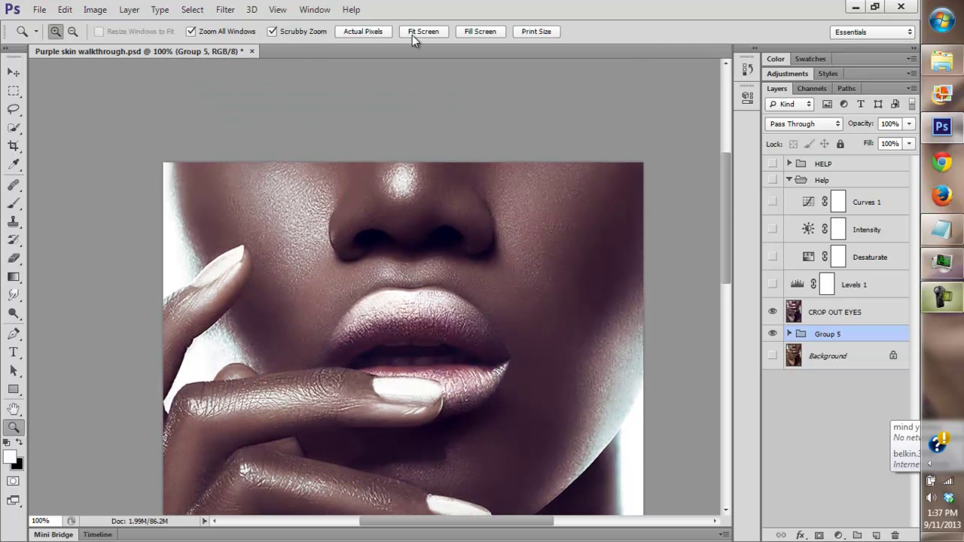
left_click(412, 34)
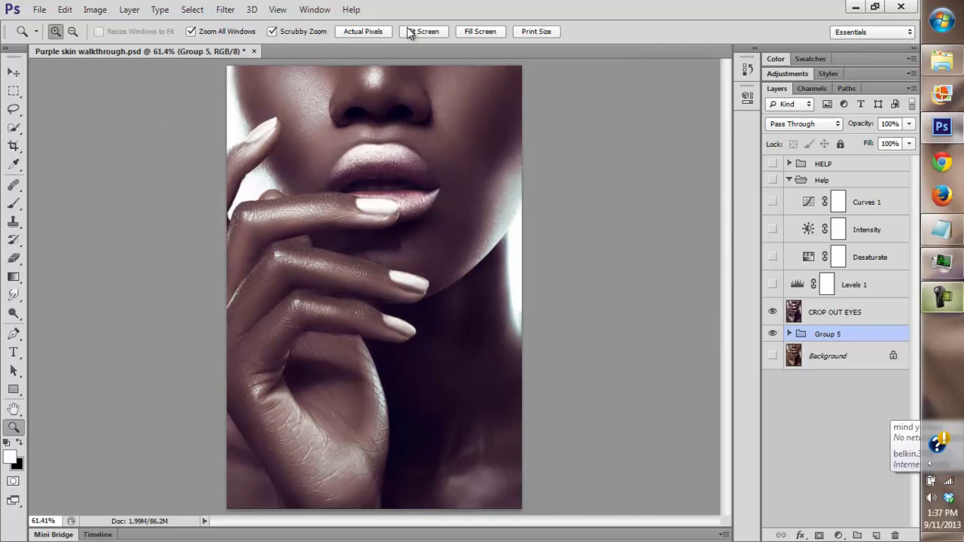
Compare the finished retouch repeatedly between 100% magnification and the whole image fitted in view
left_click(368, 31)
left_click(421, 33)
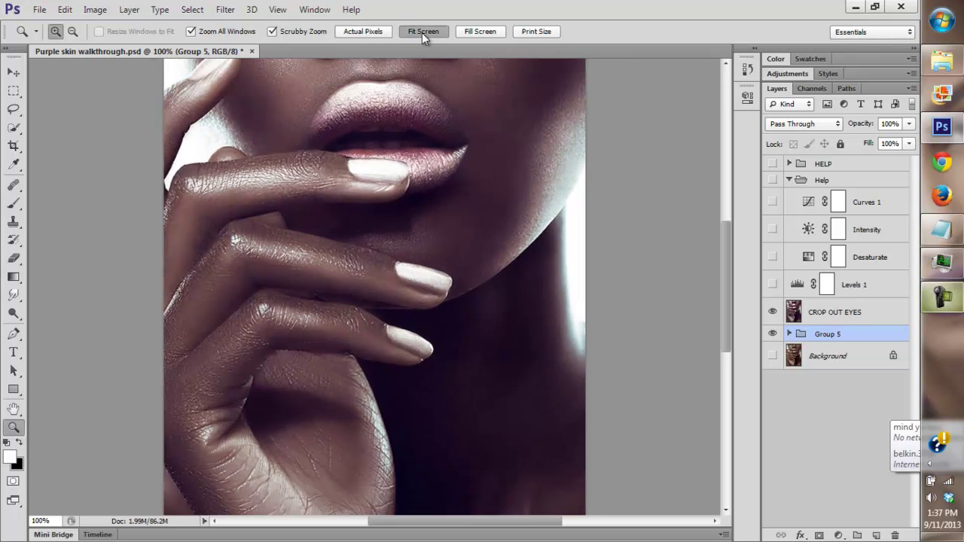
left_click(362, 32)
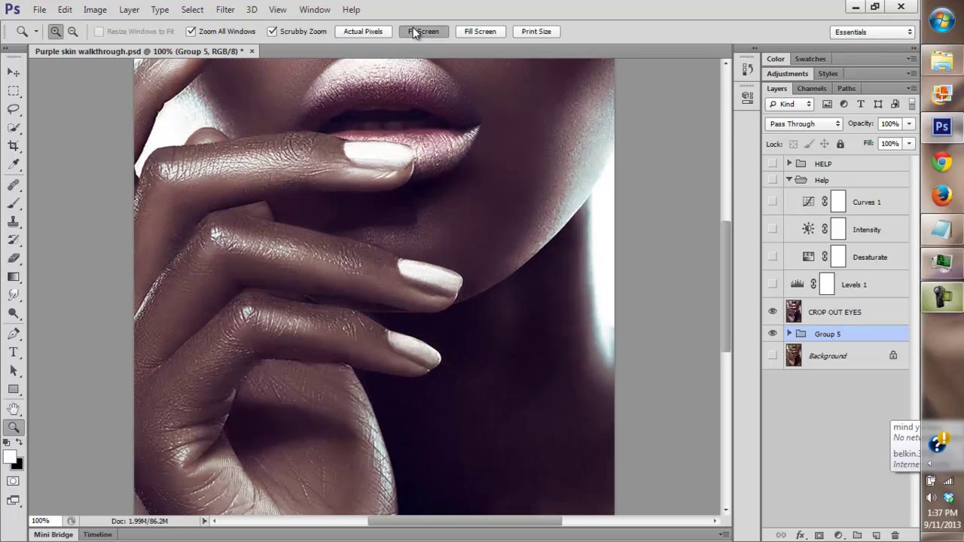
left_click(412, 31)
left_click(357, 33)
scroll(727, 275, "up", 3)
left_click(418, 33)
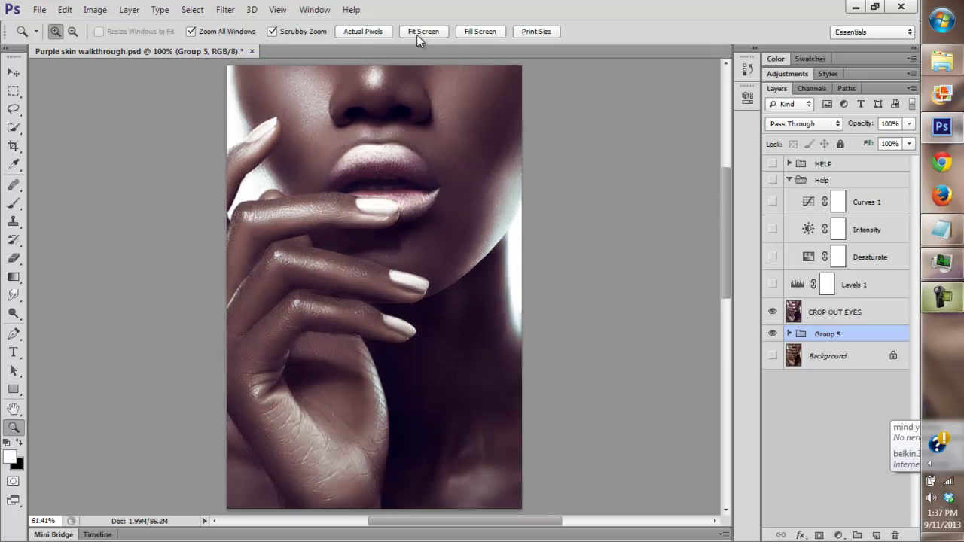
left_click(410, 33)
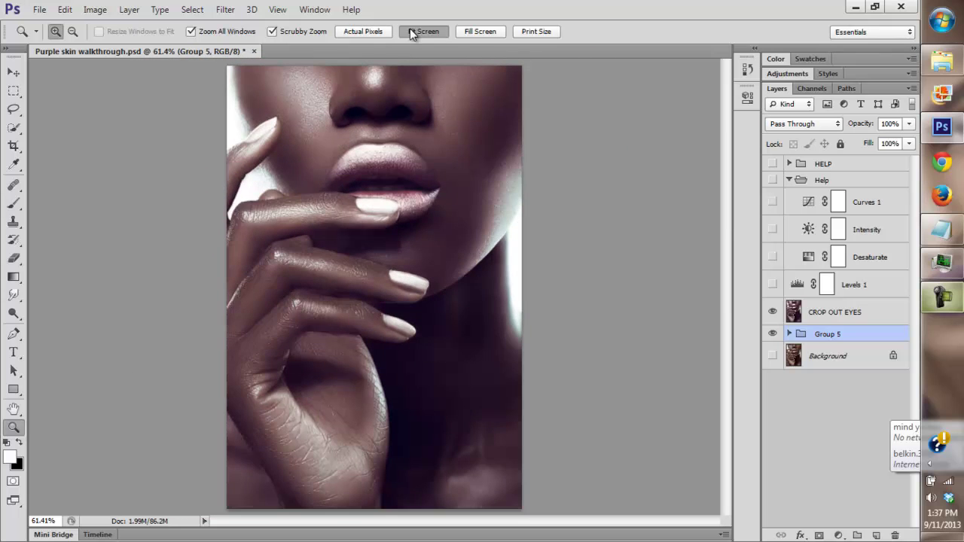
left_click(376, 32)
left_click(413, 34)
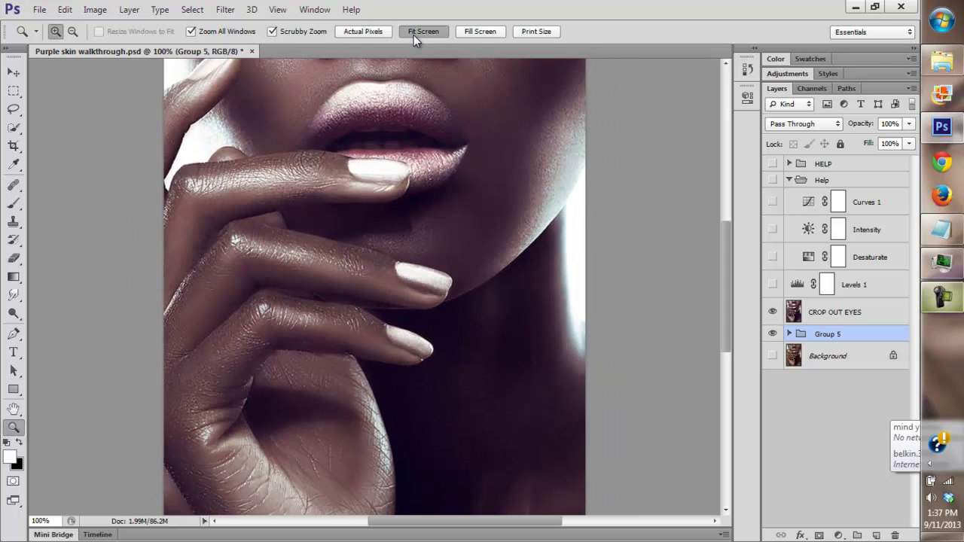
left_click(382, 32)
left_click(420, 33)
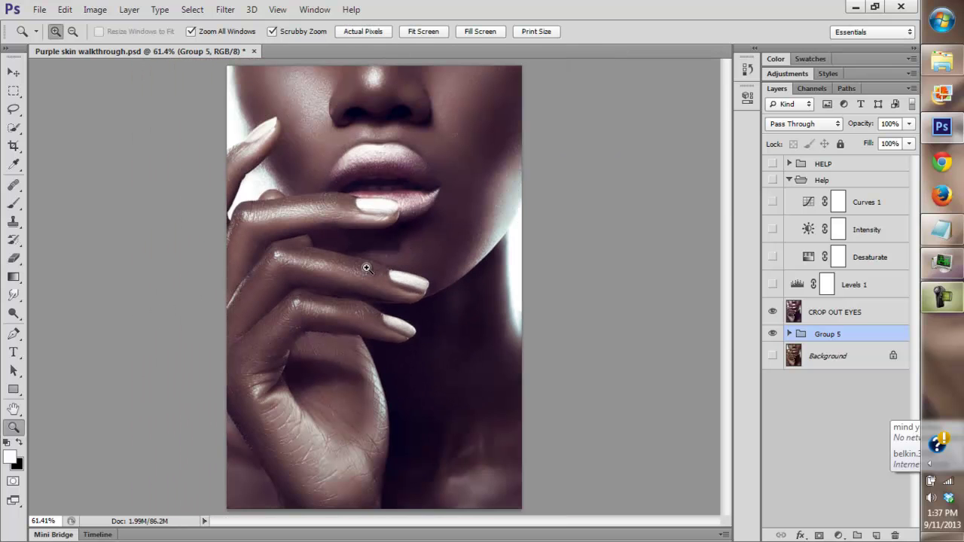
left_click(357, 250)
left_click(424, 32)
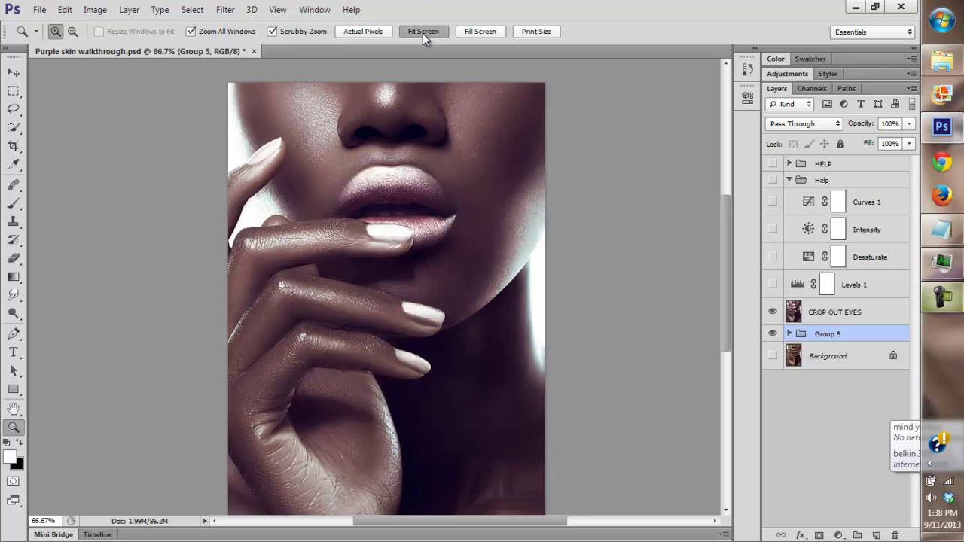
left_click(363, 31)
left_click(415, 36)
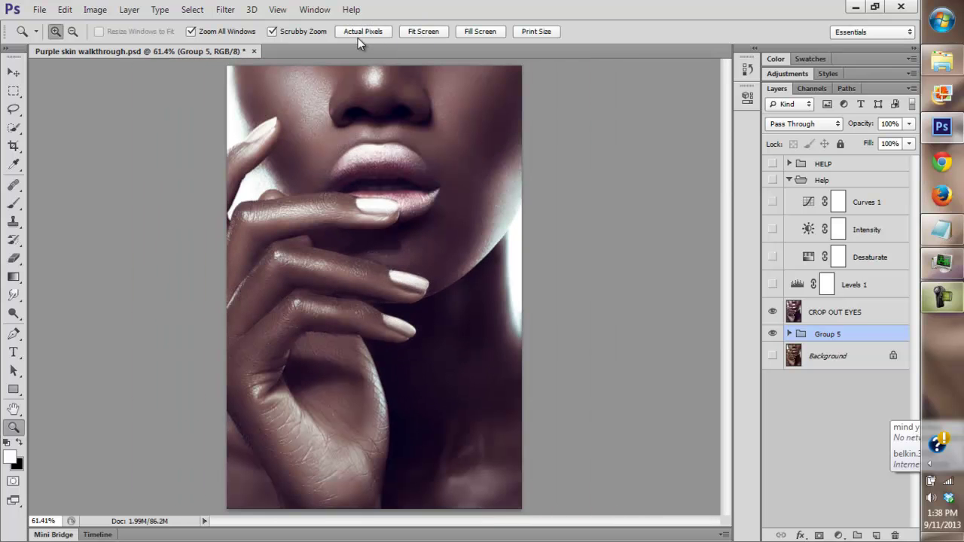
left_click(363, 31)
left_click(423, 32)
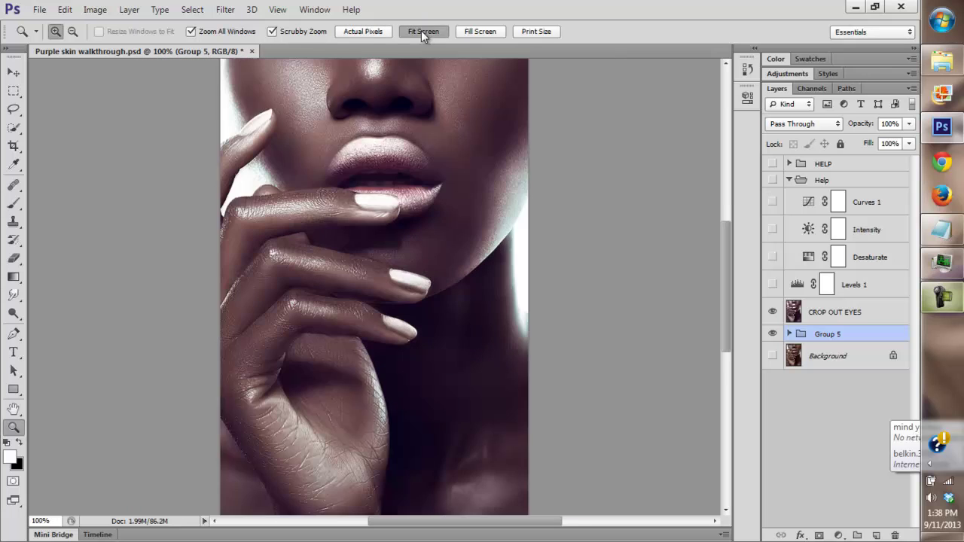
left_click(363, 32)
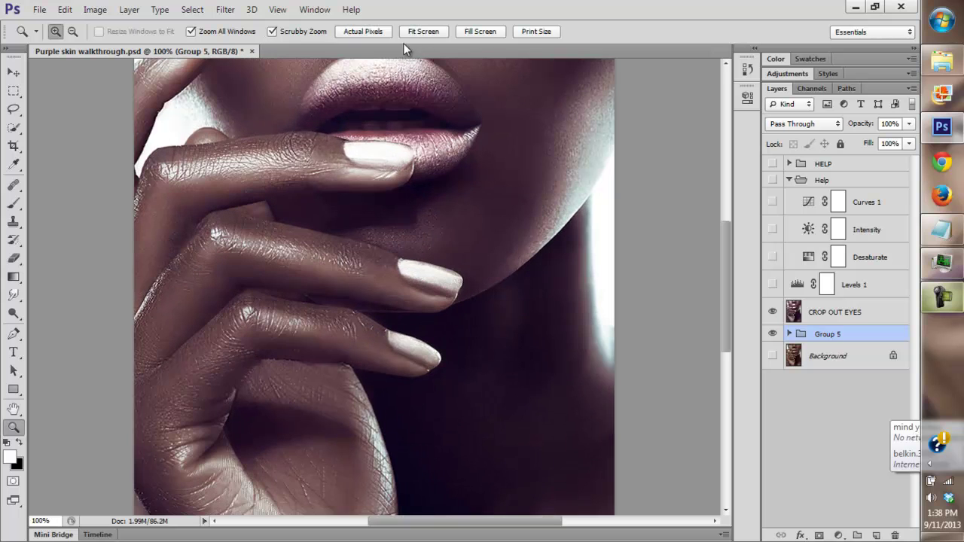
Alternate between actual-size and whole-image views to check the skin texture on the lips and fingers
left_click(413, 32)
left_click(380, 32)
left_click(409, 32)
left_click(369, 31)
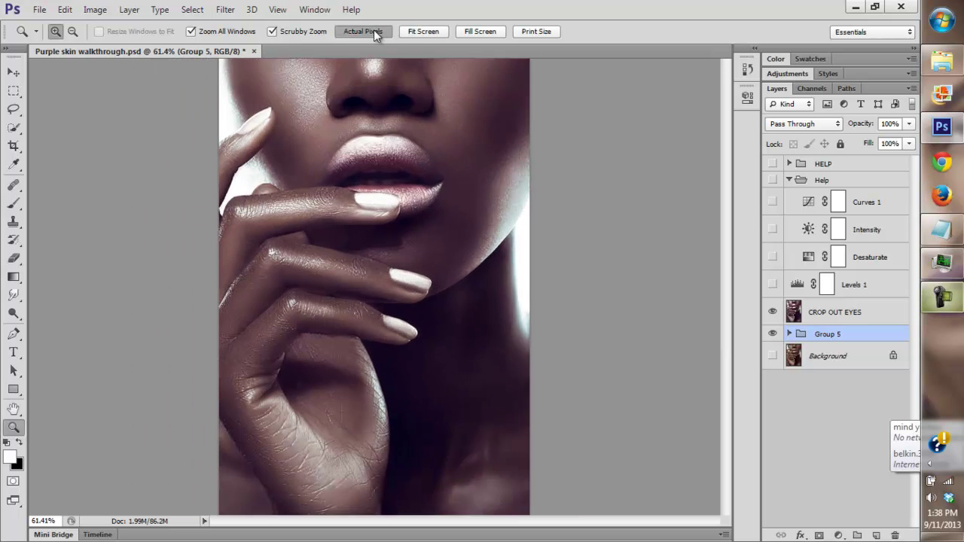
left_click(425, 33)
left_click(364, 31)
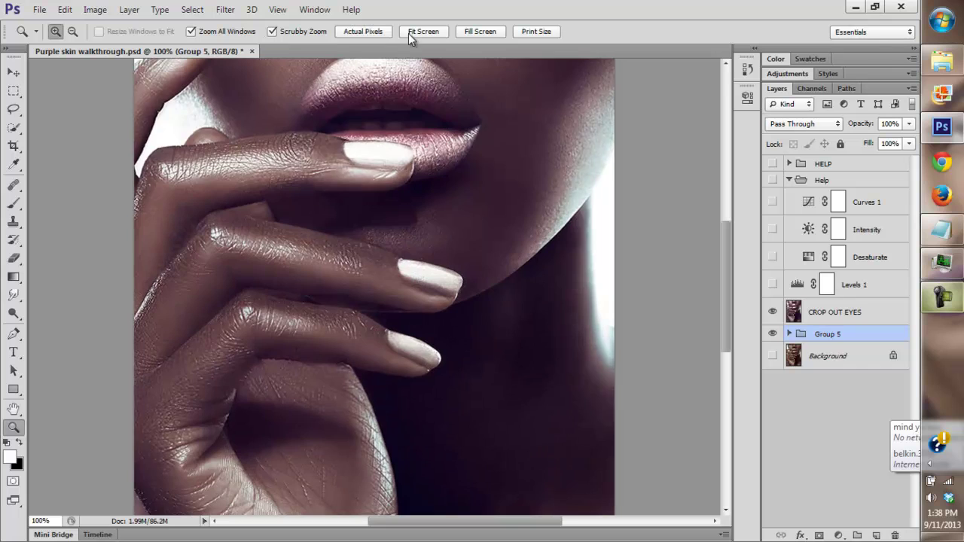
left_click(423, 32)
left_click(363, 32)
left_click(420, 32)
left_click(371, 33)
left_click(423, 32)
left_click(363, 31)
left_click(424, 31)
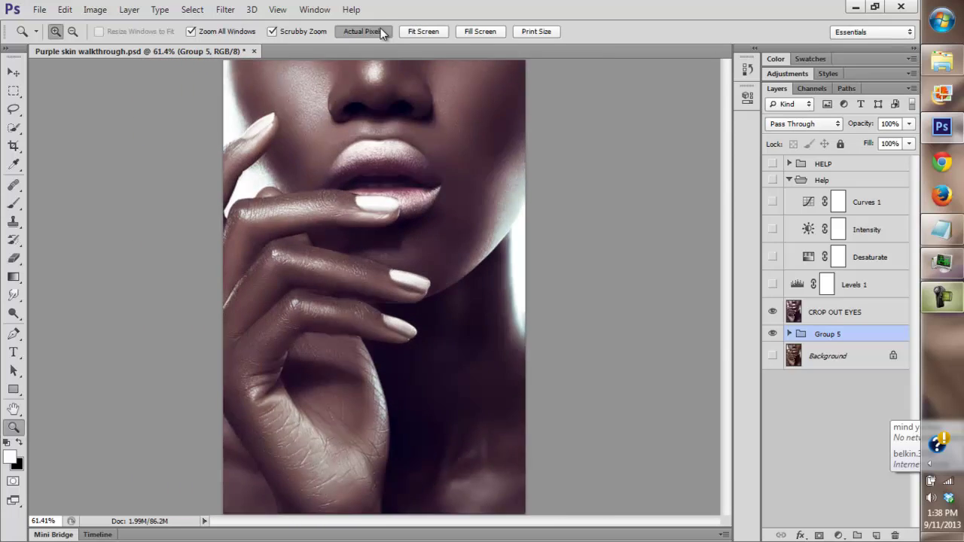
Examine the nose and lips of the retouched image at 100% magnification, and fit the whole image in view
left_click(377, 32)
left_click_drag(720, 255, 719, 222)
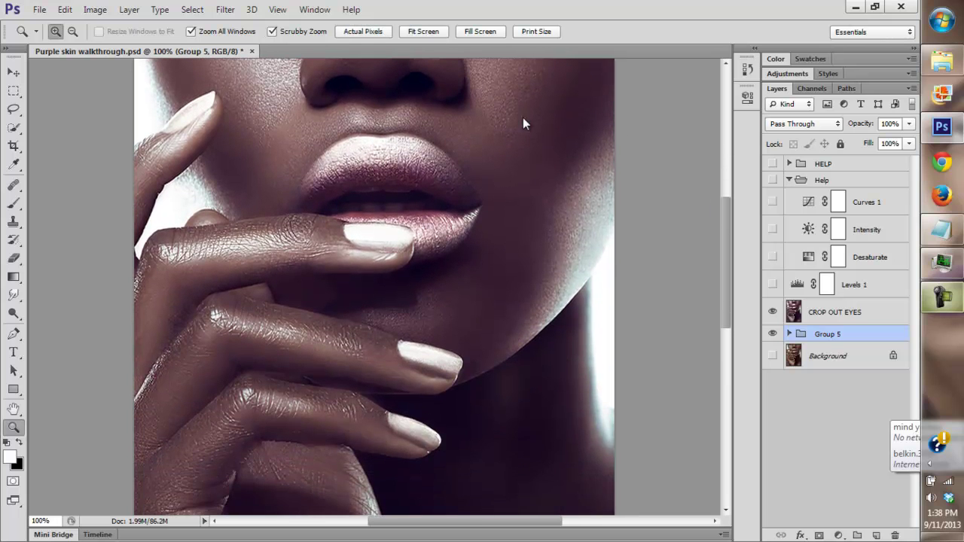
left_click(421, 31)
left_click(368, 32)
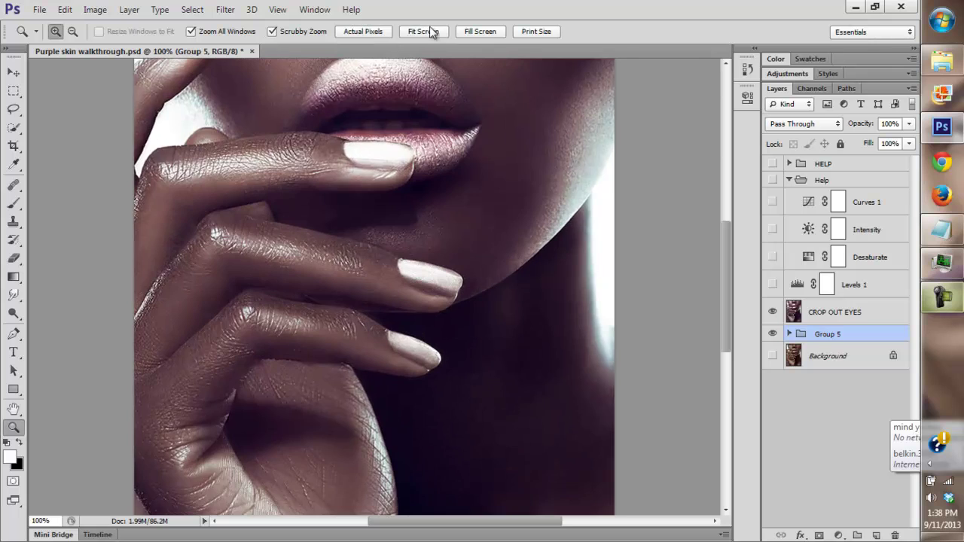
left_click(425, 32)
left_click(368, 32)
left_click(425, 31)
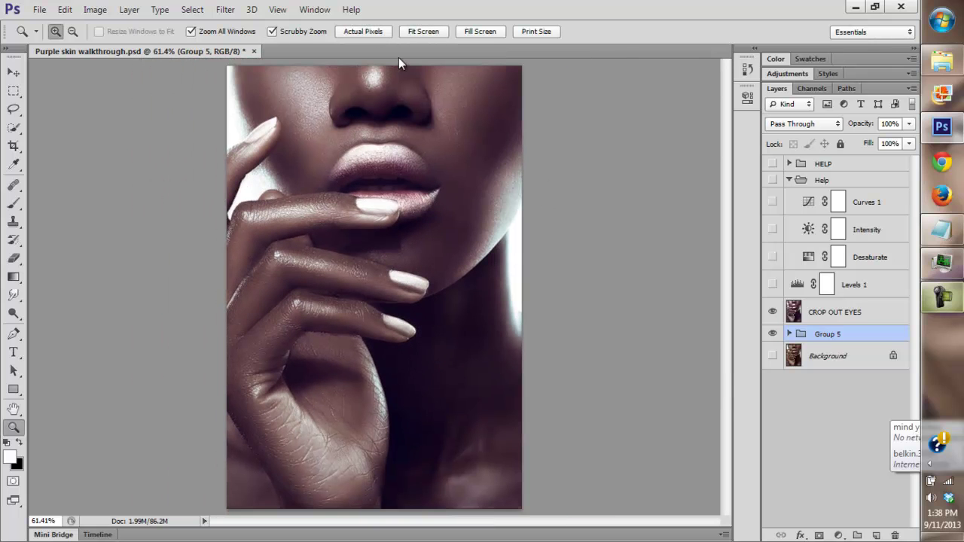
Hide Group 5, show the Background layer, and toggle CROP OUT EYES repeatedly to compare the retouch with the original, leaving it visible
left_click(772, 334)
left_click(771, 355)
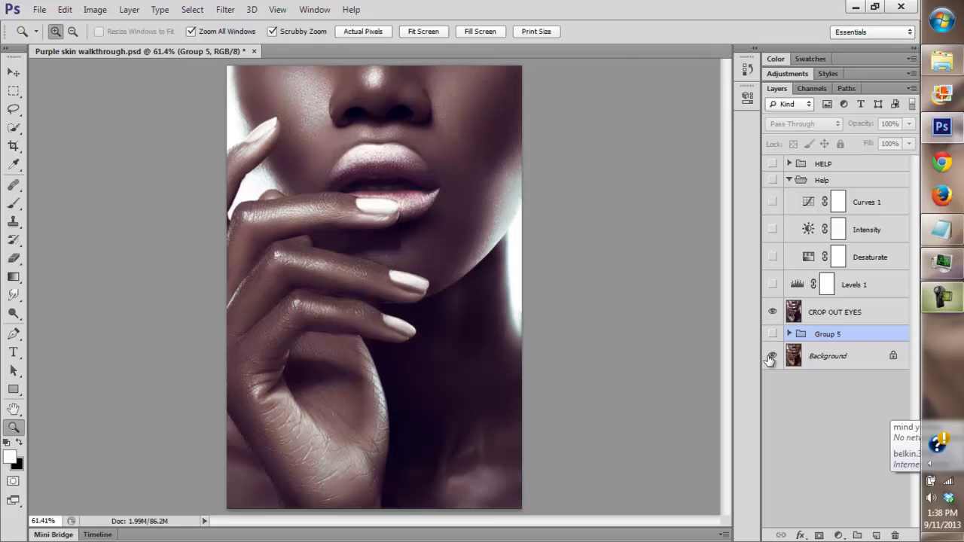
left_click(772, 312)
left_click(772, 312)
left_click(771, 313)
left_click(771, 312)
left_click(771, 312)
left_click(771, 312)
left_click(771, 313)
left_click(771, 312)
left_click(772, 312)
left_click(771, 312)
left_click(772, 312)
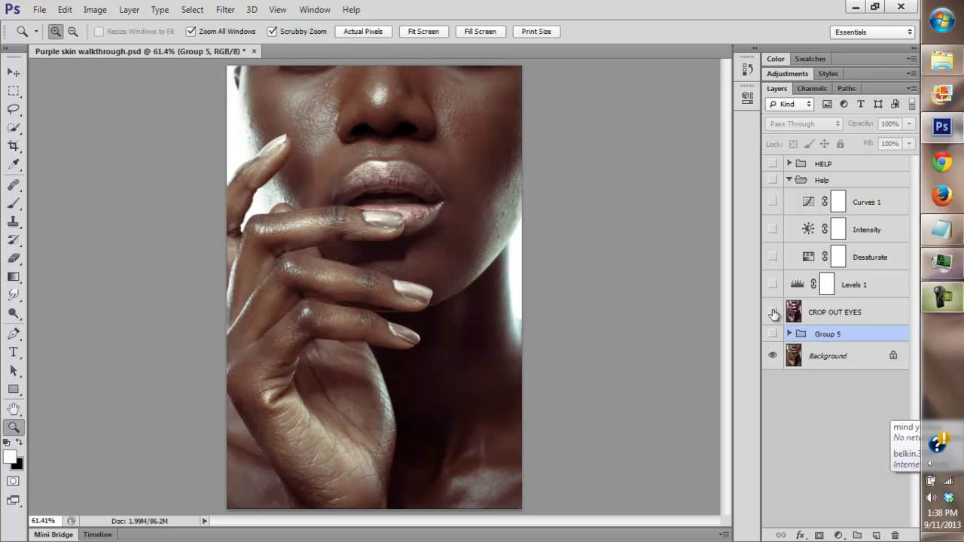
left_click(772, 312)
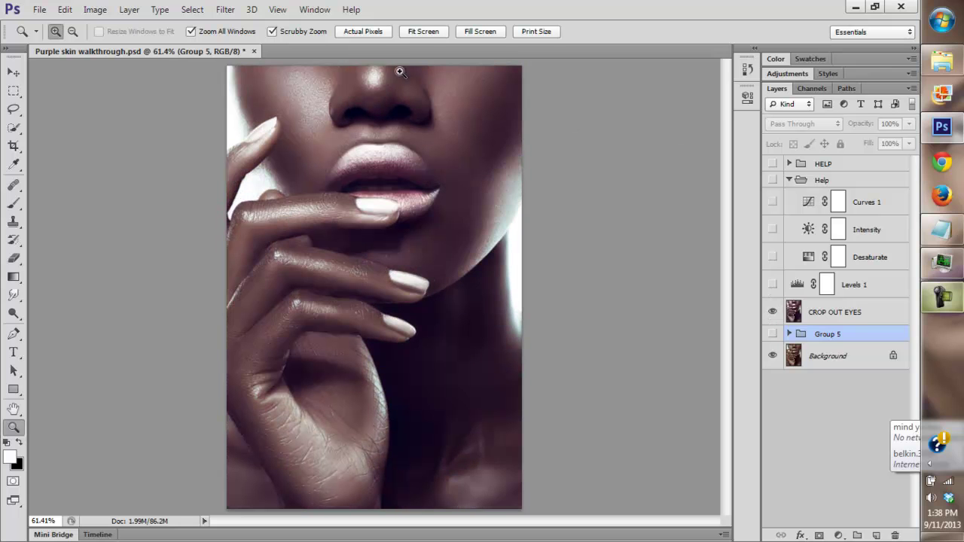
left_click(773, 312)
left_click(773, 312)
left_click(771, 312)
left_click(769, 313)
left_click(767, 316)
left_click(772, 312)
left_click(773, 313)
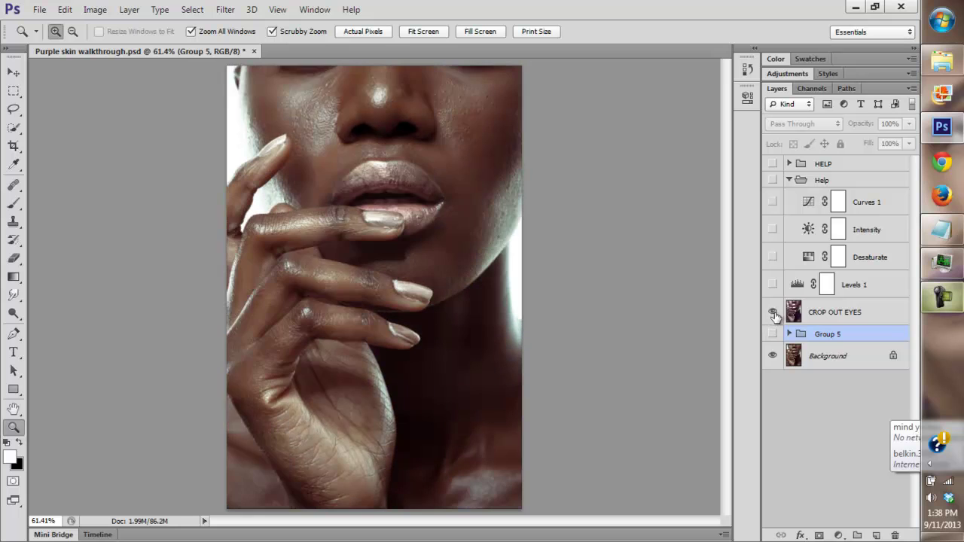
left_click(773, 313)
Delete the HELP and Help groups and turn on the Levels 1 adjustment layer
left_click(809, 162)
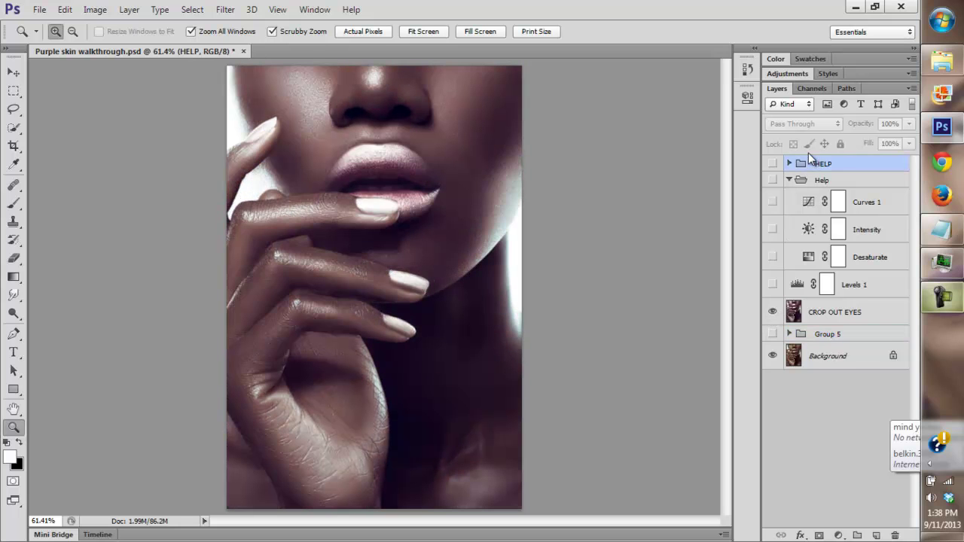
key("Delete")
key("Delete")
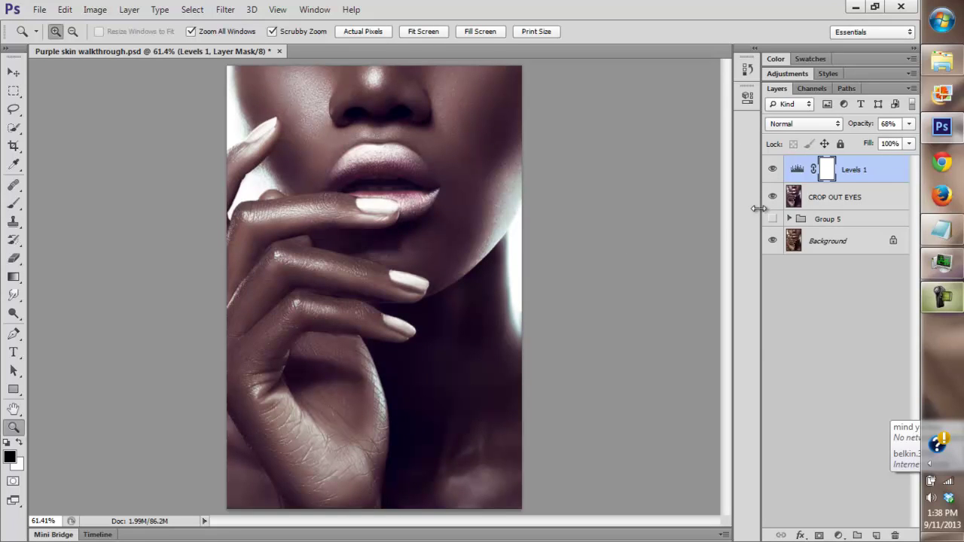
Inspect the image with Levels 1 applied, and hide and restore the Levels 1 and CROP OUT EYES layers for comparison
left_click(351, 248)
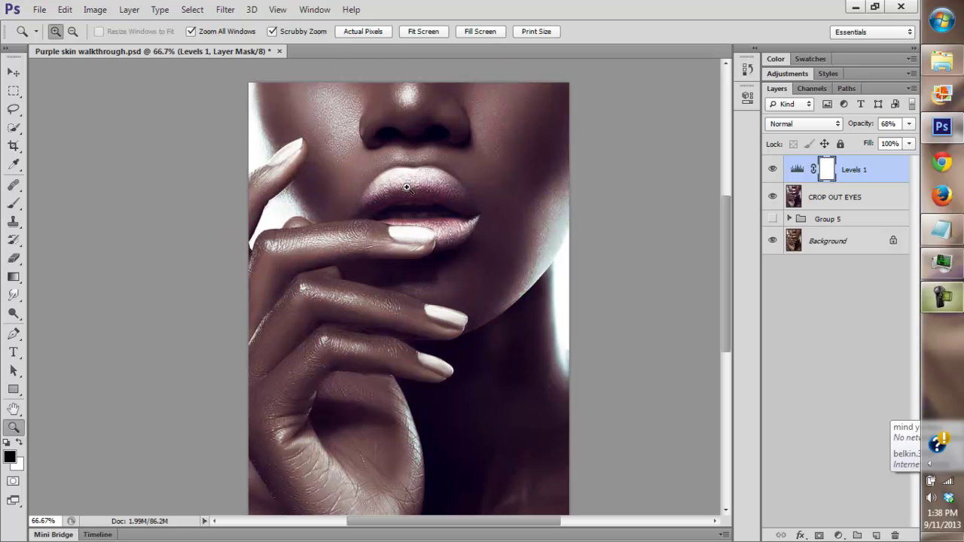
left_click_drag(730, 257, 726, 234)
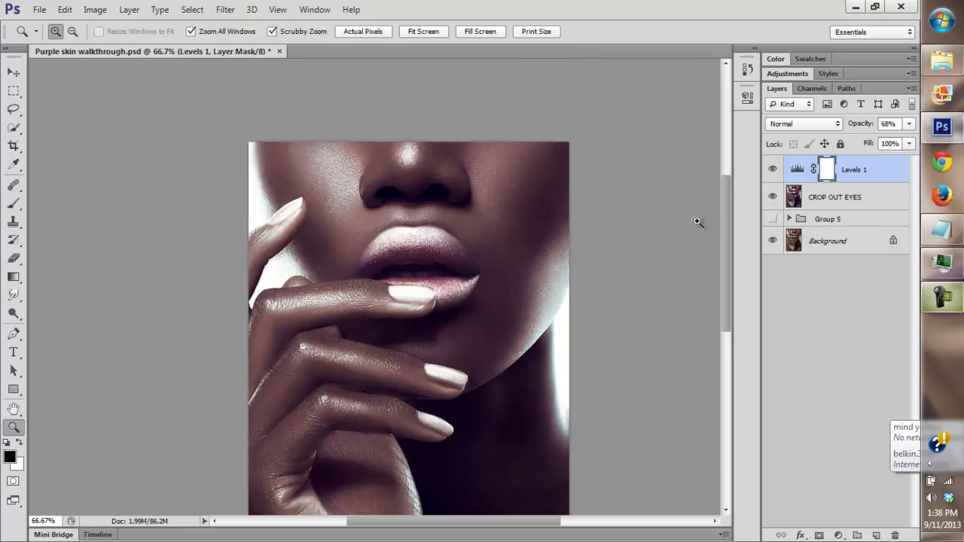
left_click(423, 30)
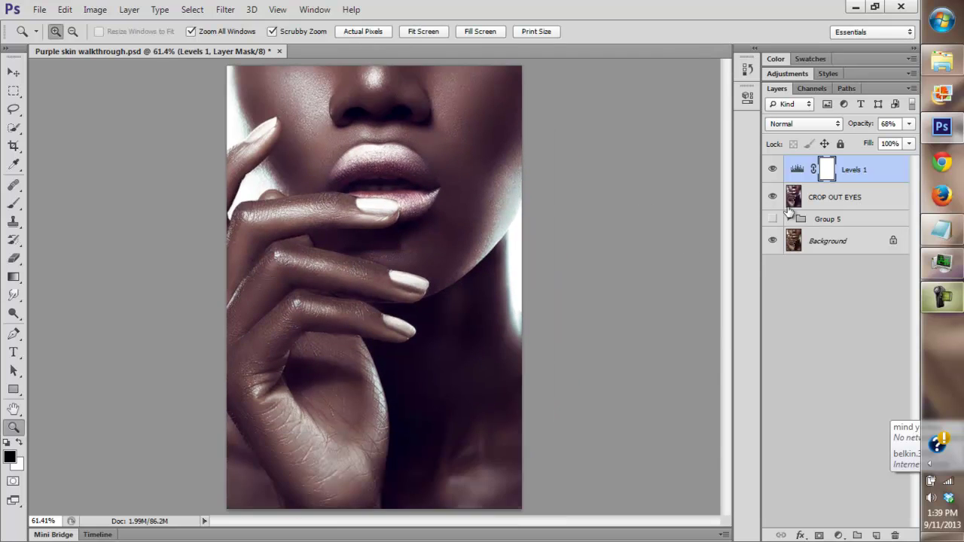
left_click(771, 170)
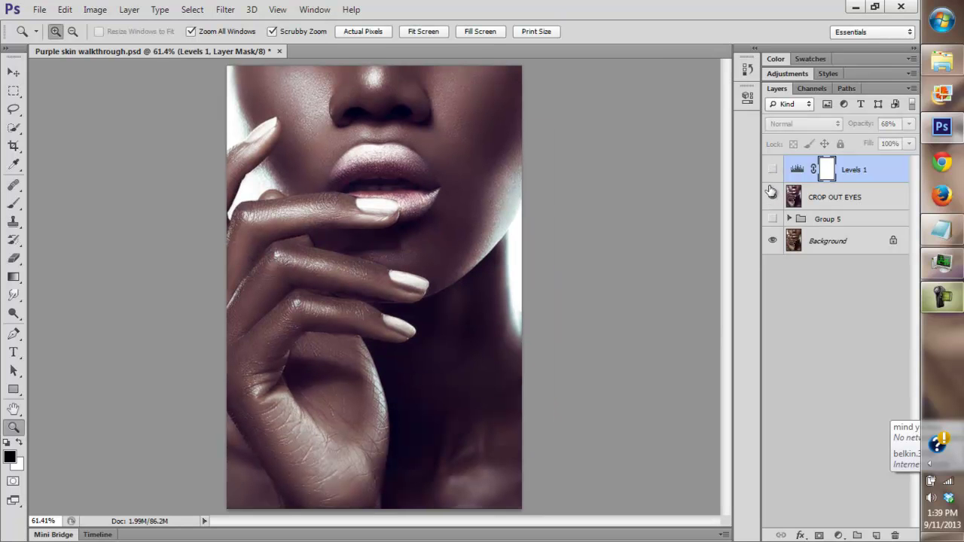
left_click(772, 197)
left_click(771, 171)
left_click(771, 197)
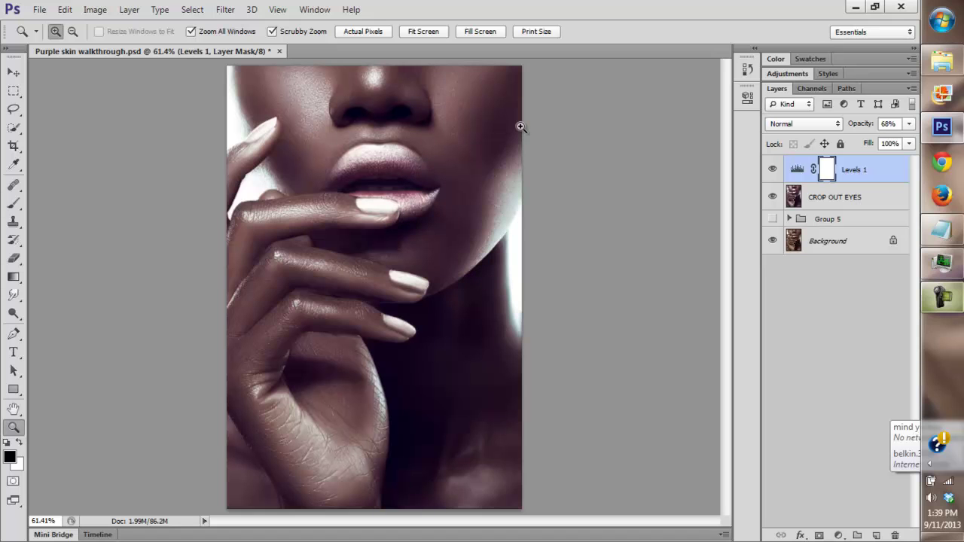
Save the document and toggle the CROP OUT EYES and Levels 1 layers off and on to check their effect
key("ctrl+s")
left_click(773, 197)
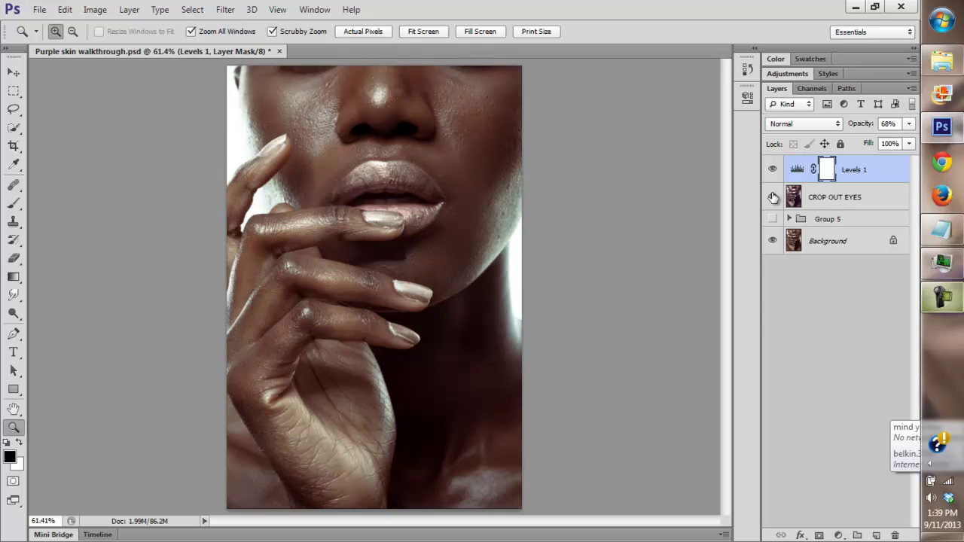
left_click(772, 198)
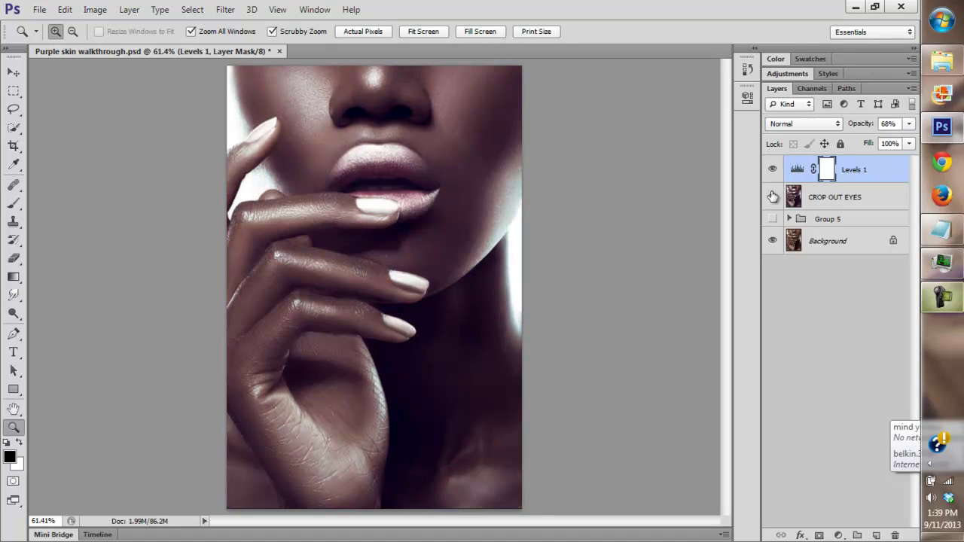
left_click(773, 198)
left_click(773, 199)
left_click(773, 170)
left_click(773, 171)
Examine the lips up close, compare once more with the original, and turn Group 5 back on
left_click(376, 207)
left_click(360, 31)
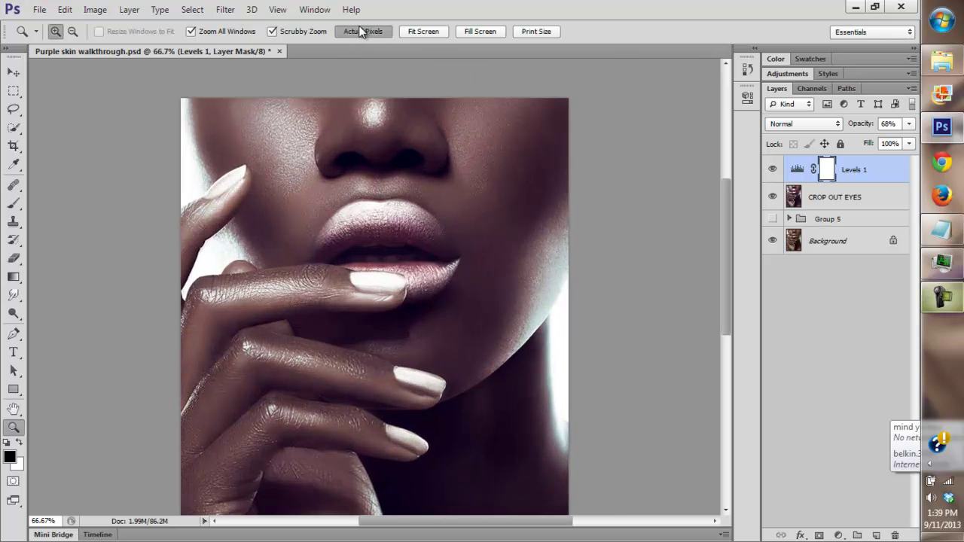
left_click(441, 32)
left_click(772, 197)
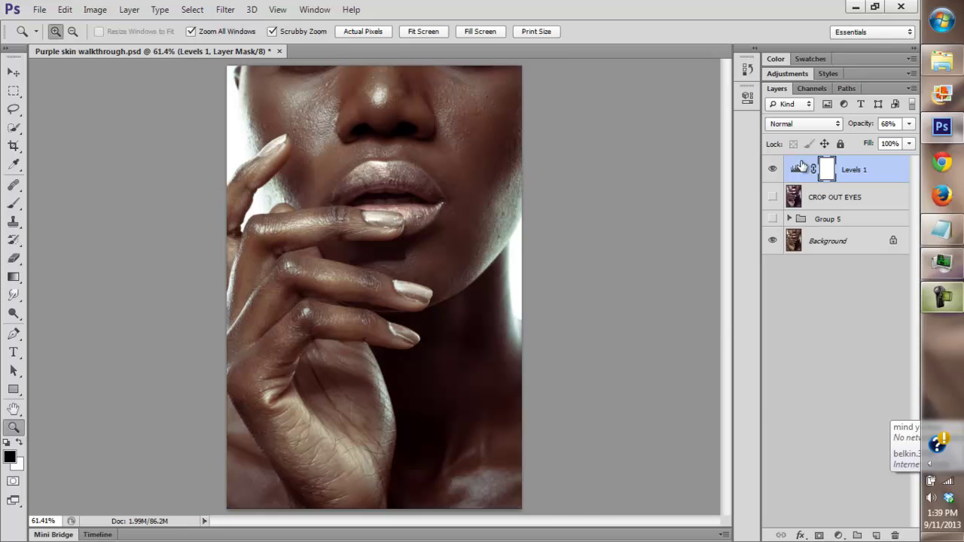
left_click(769, 201)
left_click(771, 219)
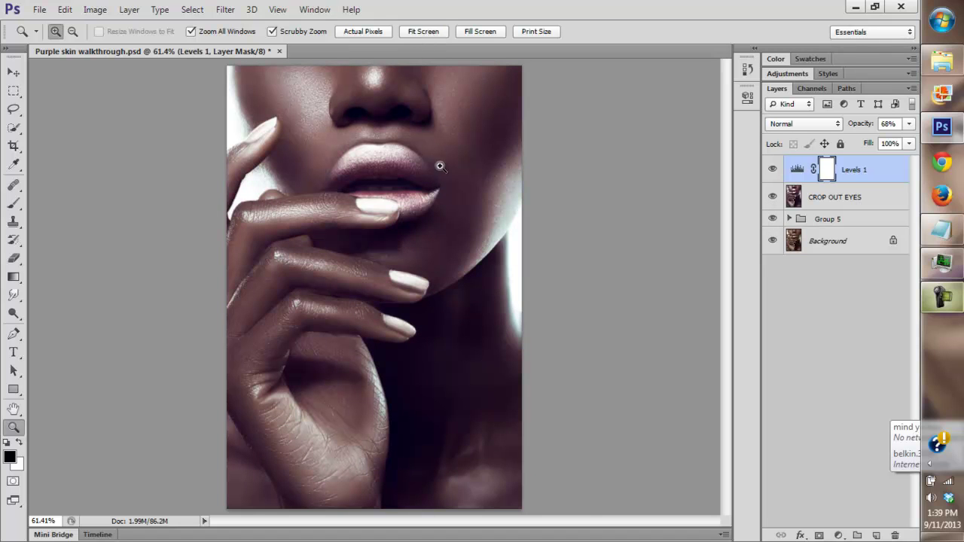
Examine the nose, lips and fingers up close, and fit the whole image in view
left_click(426, 199)
left_click(370, 31)
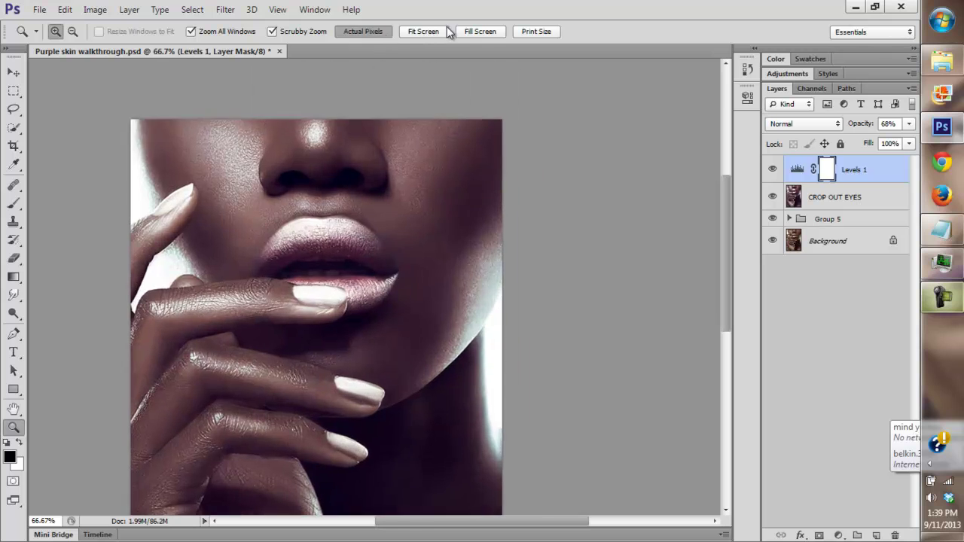
left_click(423, 34)
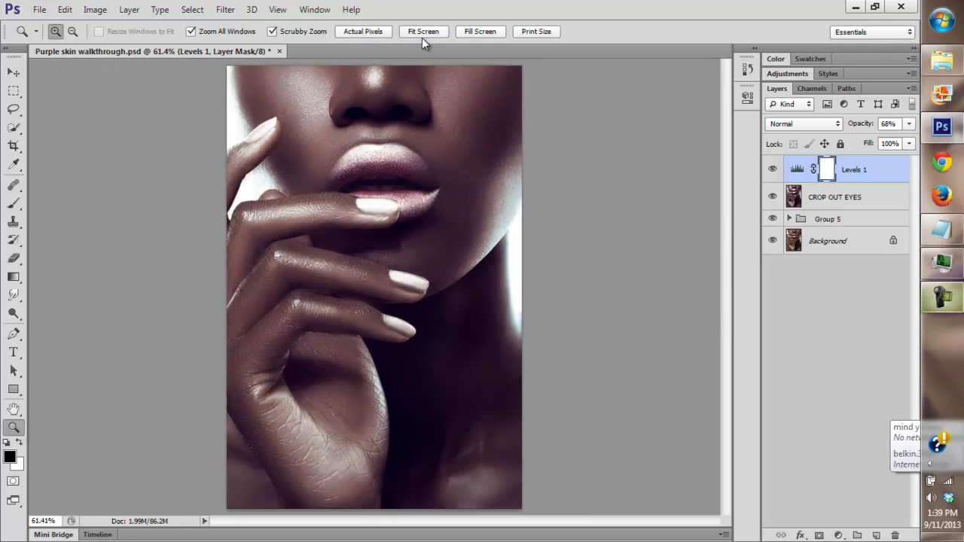
Toggle the CROP OUT EYES and Levels 1 layers to compare their effect with Group 5 visible, leaving both layers shown
left_click(772, 197)
left_click(772, 198)
left_click(770, 170)
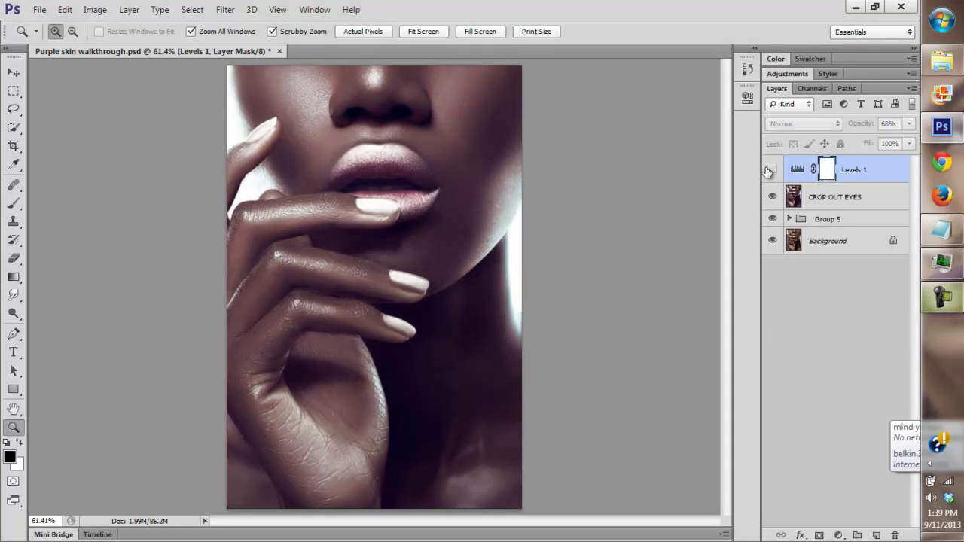
left_click(771, 170)
left_click(772, 170)
left_click(764, 167)
left_click(769, 196)
left_click(770, 196)
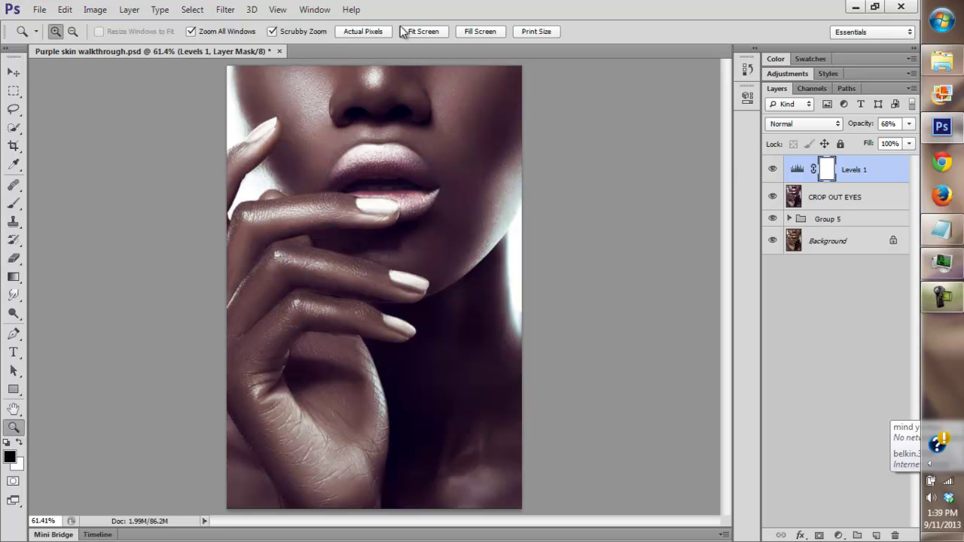
Review the final image's nose, lips and hand at 100% and 66.67% magnification
left_click(369, 34)
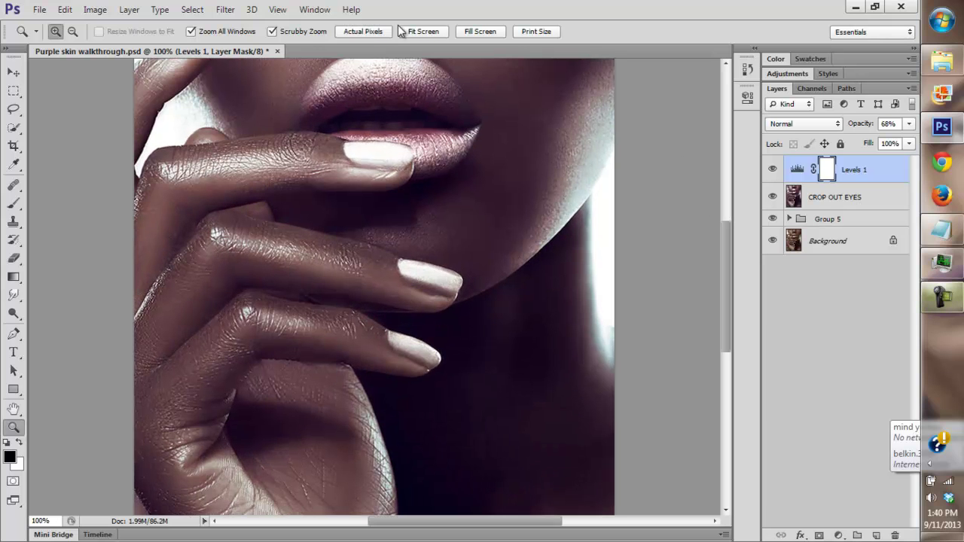
left_click_drag(723, 249, 723, 205)
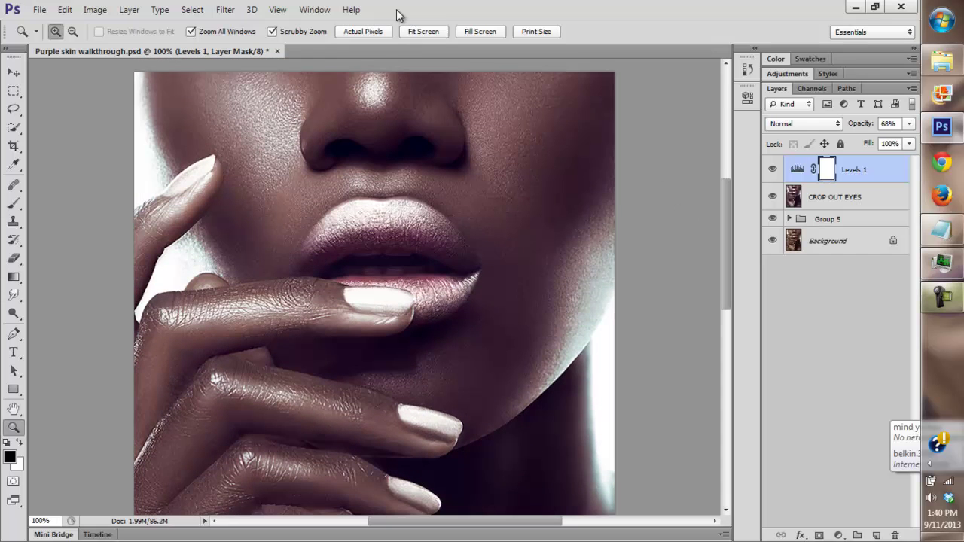
left_click(428, 32)
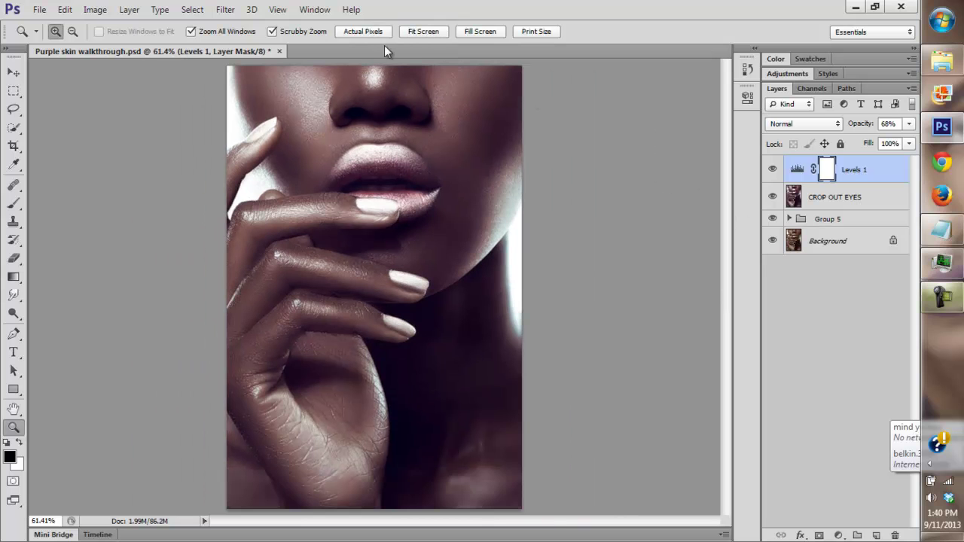
left_click(339, 164)
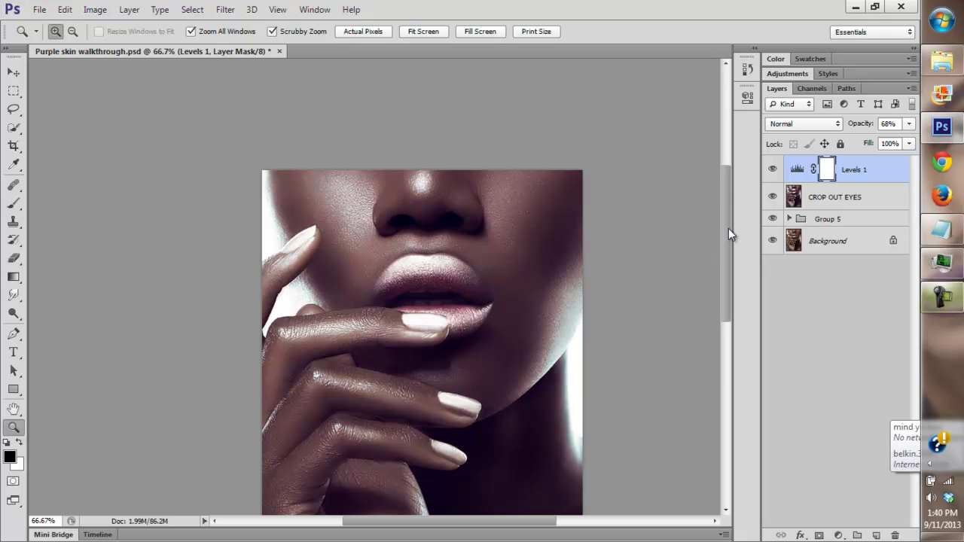
left_click_drag(728, 228, 719, 288)
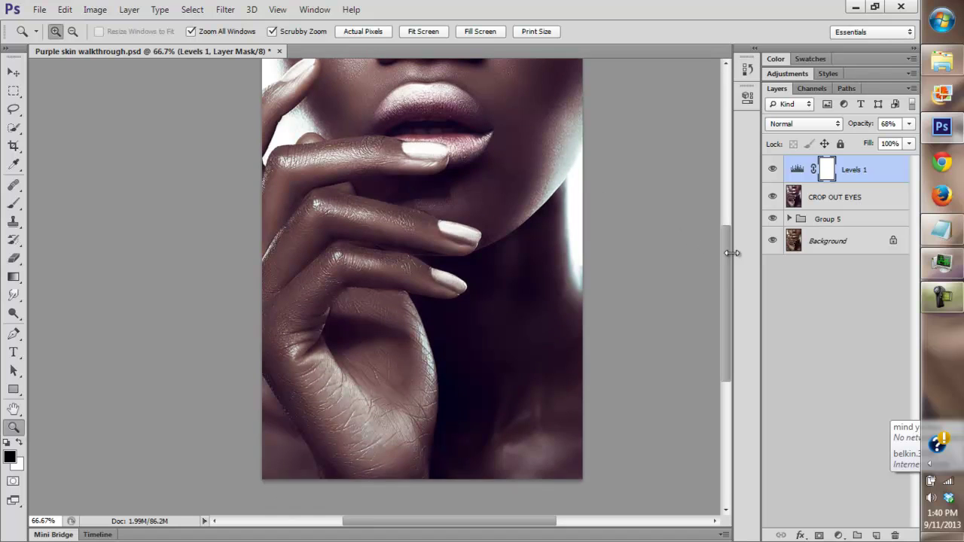
left_click_drag(727, 255, 730, 230)
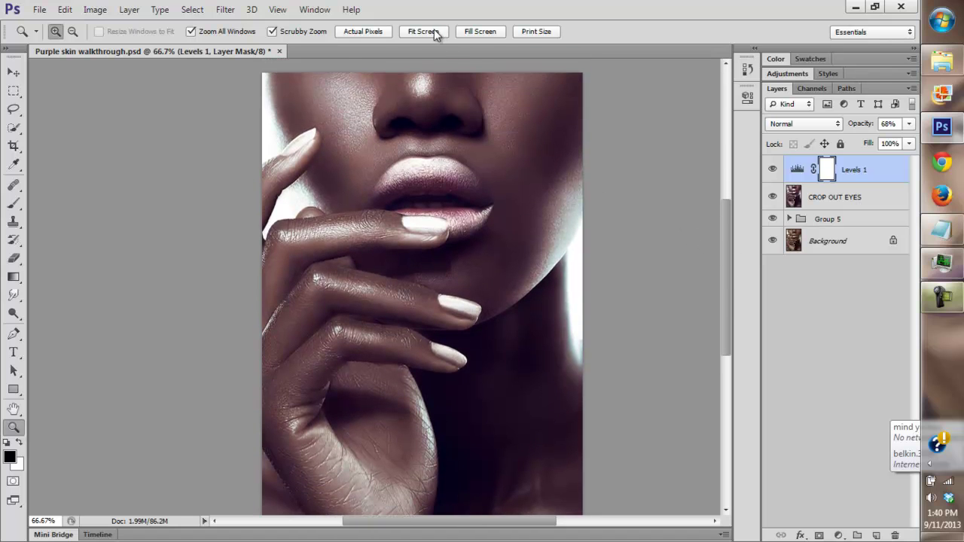